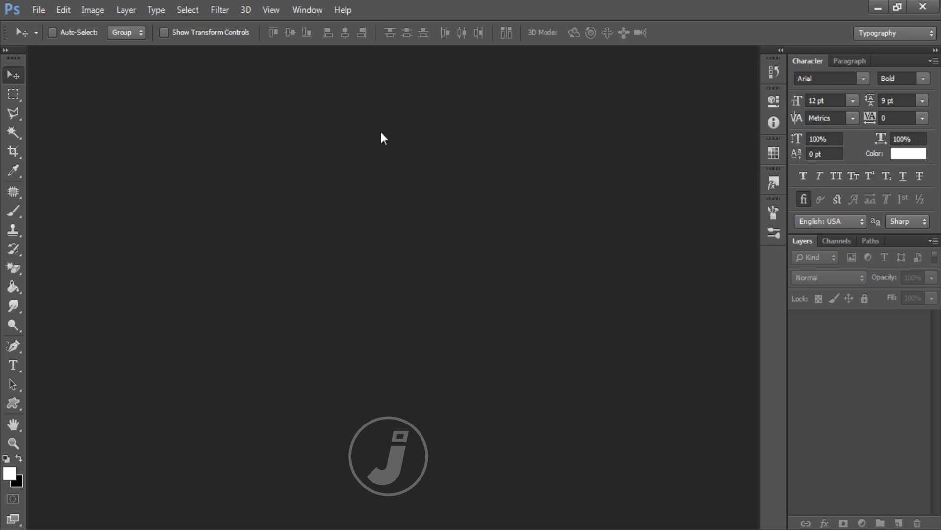
Step: Browse the image files in the Open dialog, then close it without opening anything
left_click(34, 13)
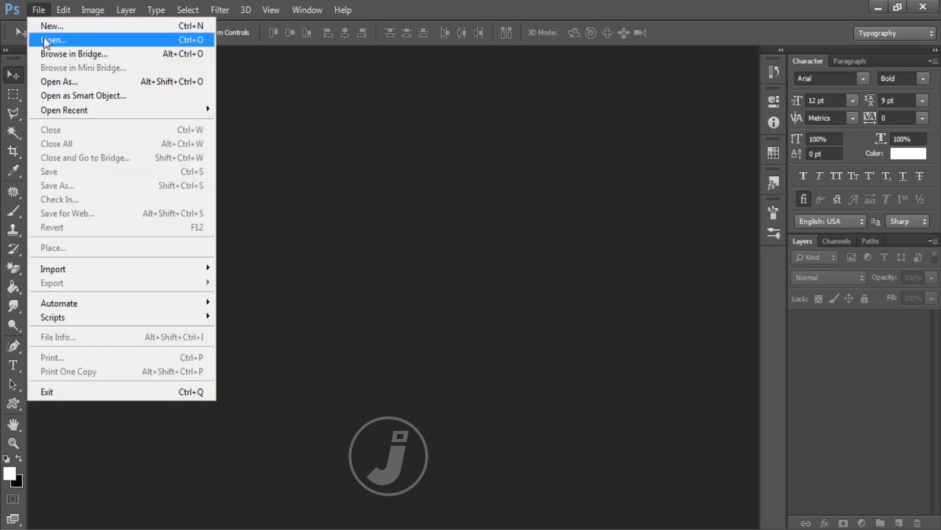
left_click(45, 37)
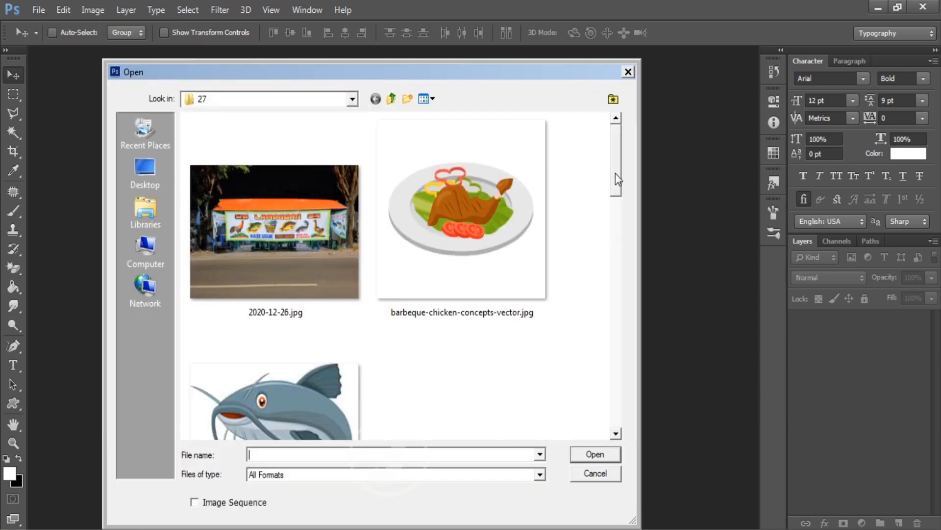
left_click_drag(617, 177, 617, 187)
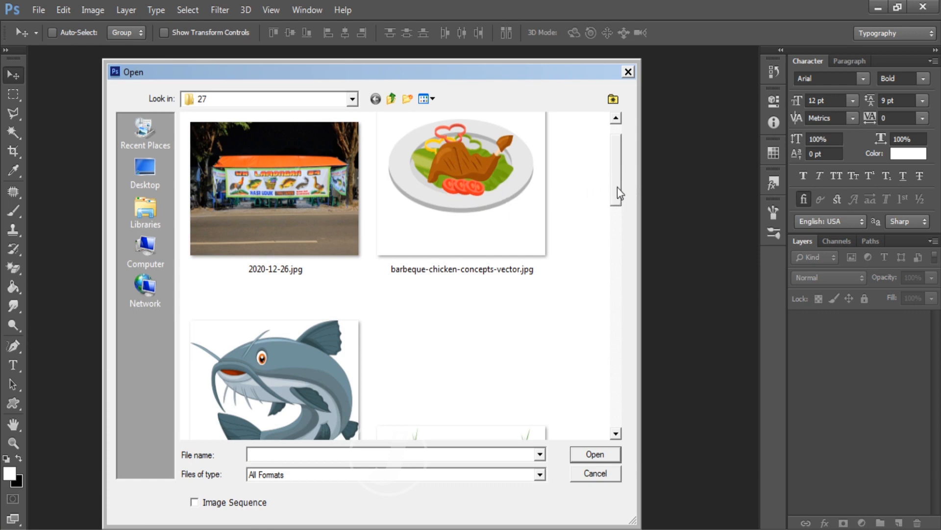
left_click_drag(617, 187, 607, 224)
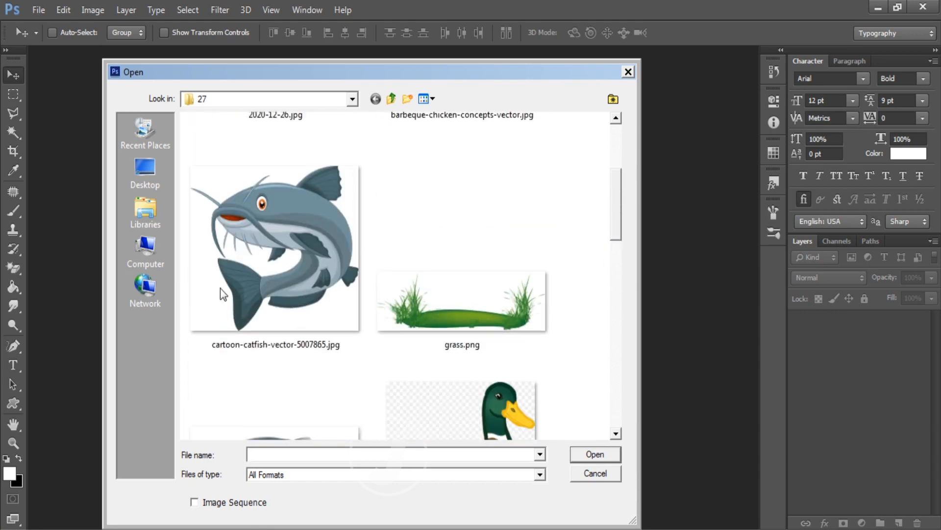
scroll(612, 221, "down", 2)
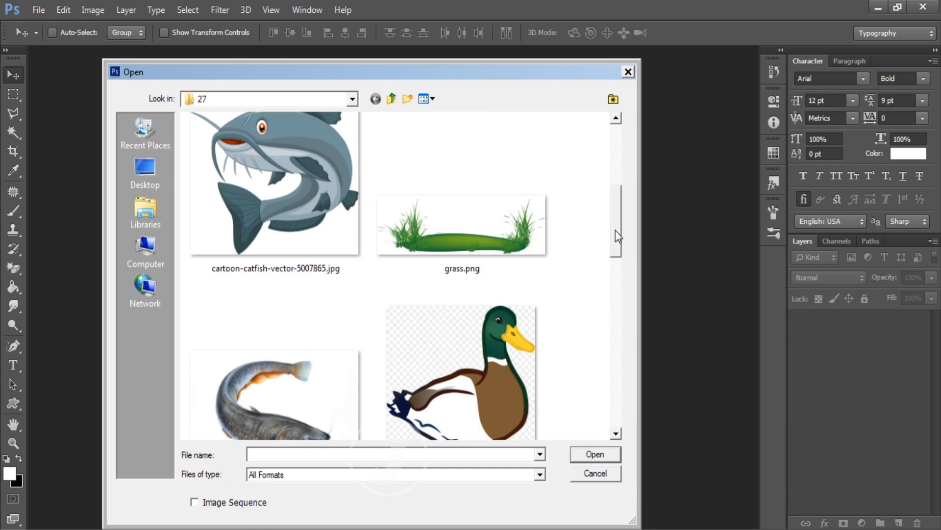
left_click_drag(617, 237, 617, 249)
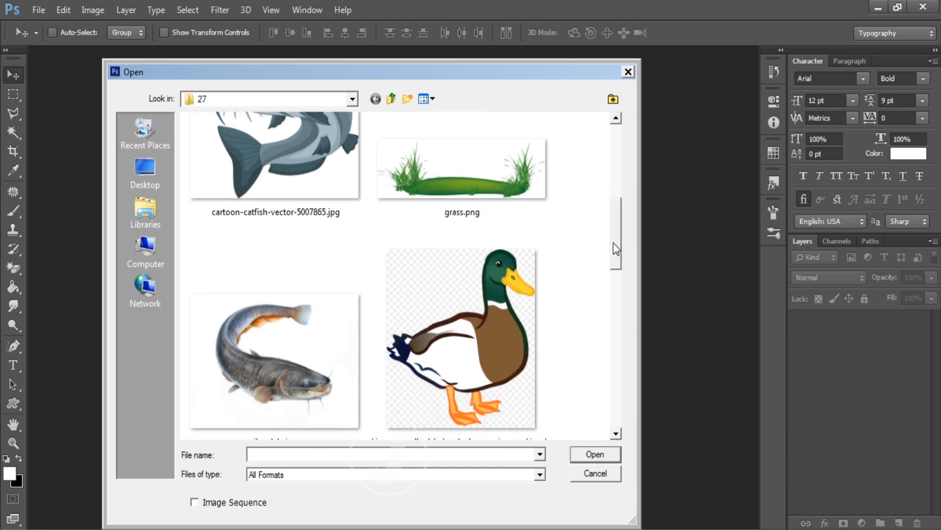
left_click_drag(619, 238, 611, 386)
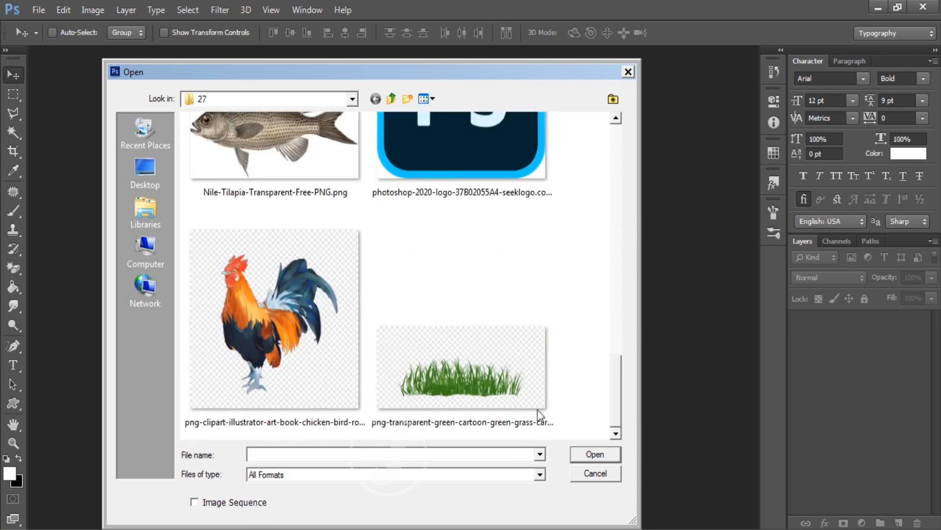
left_click_drag(616, 376, 625, 115)
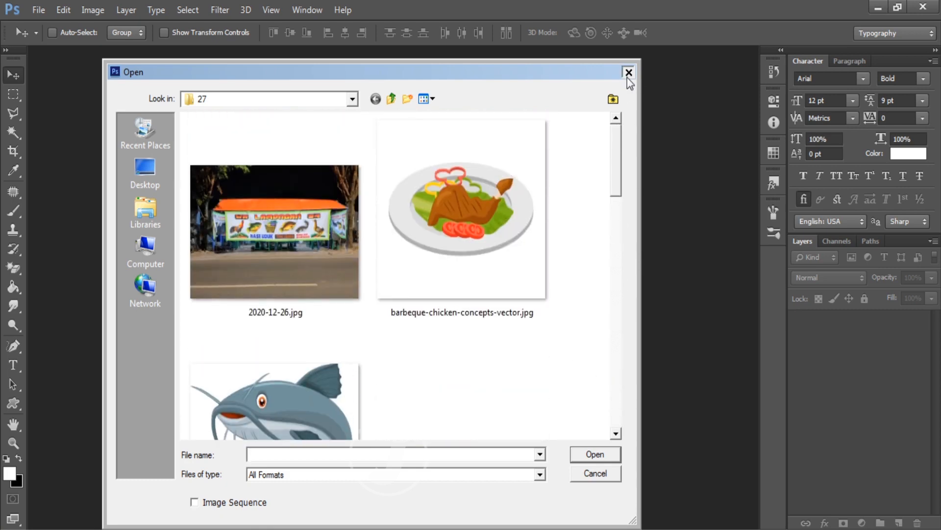
left_click(628, 72)
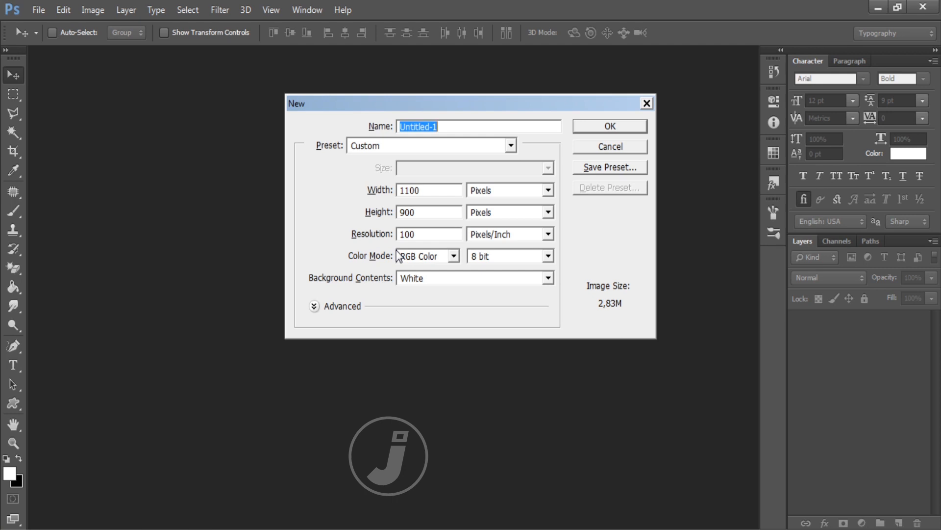
Step: Set the new document to centimetres: width 300, height 100, resolution 72
left_click(494, 192)
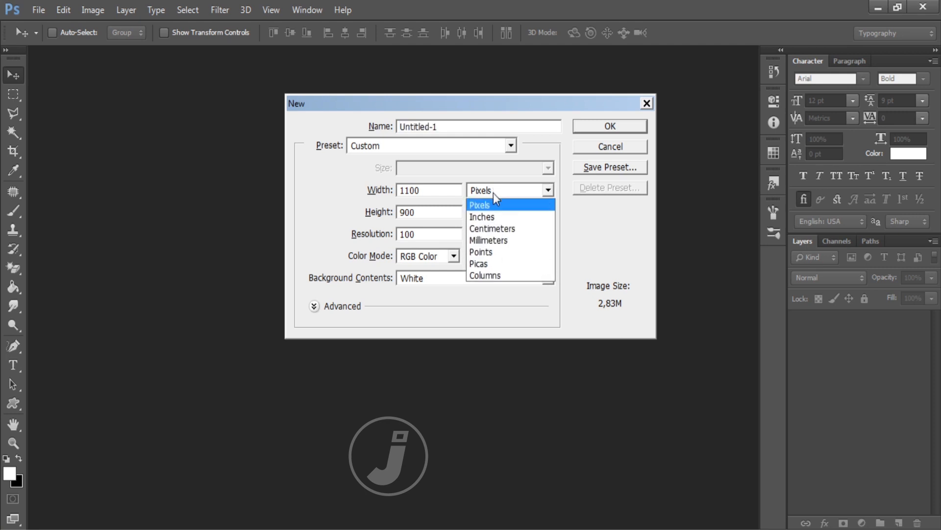
left_click(498, 228)
left_click_drag(431, 191, 395, 193)
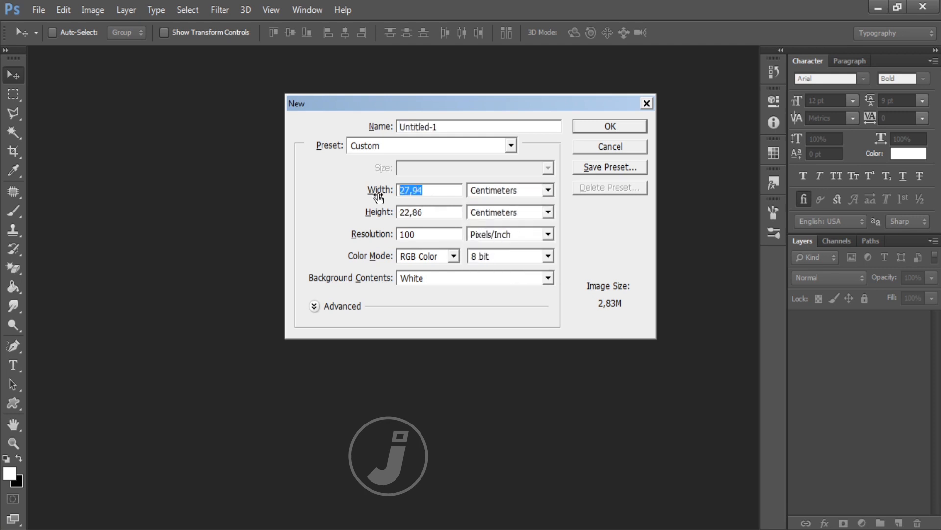
type("300")
key("Tab")
type("100")
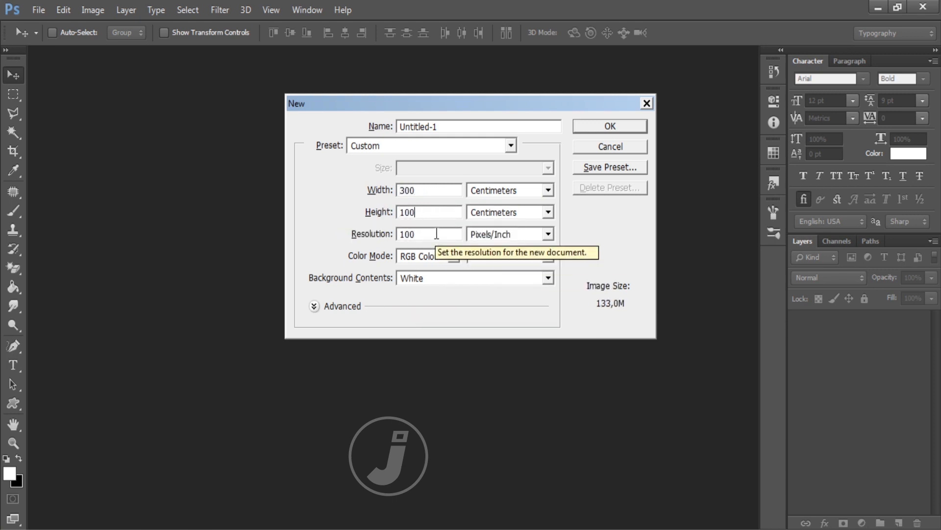
key("Tab")
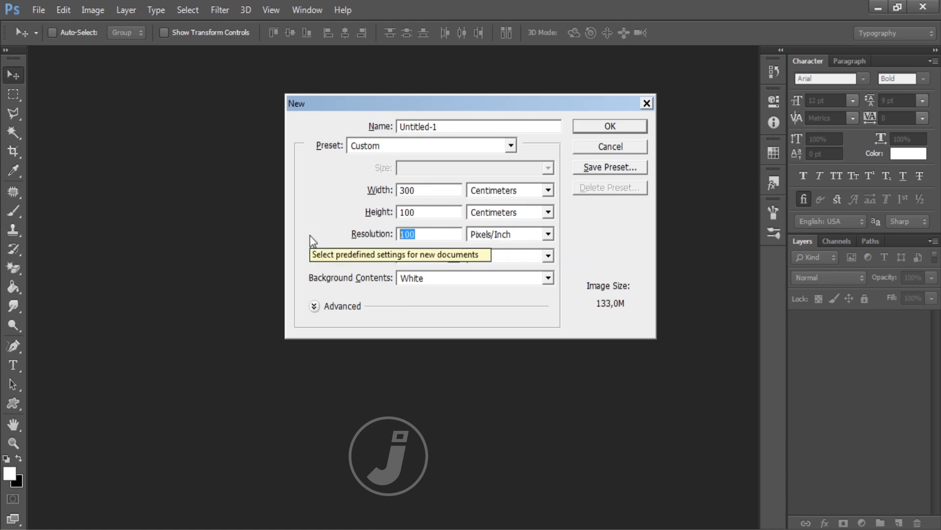
type("72")
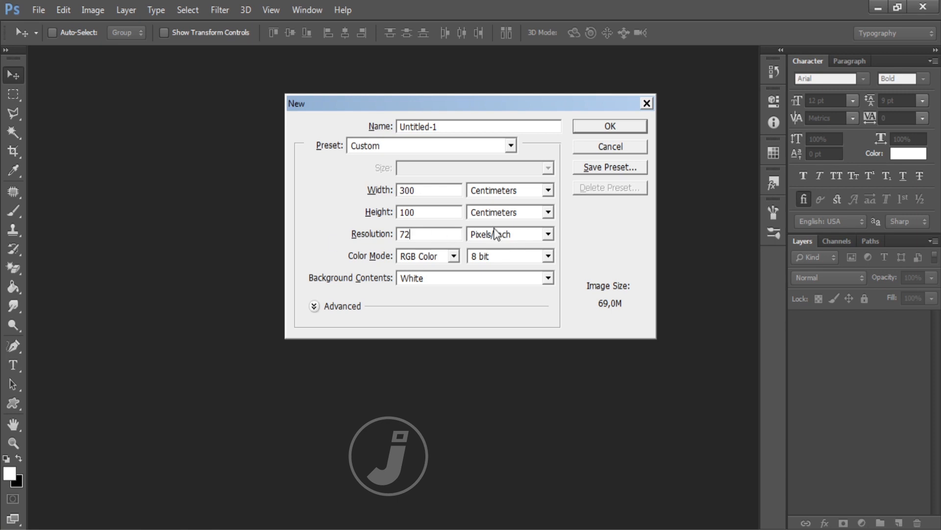
Step: Re-enter the resolution as 72 pixels/inch, recheck width and height, and create the document
double_click(442, 235)
type("300")
double_click(428, 236)
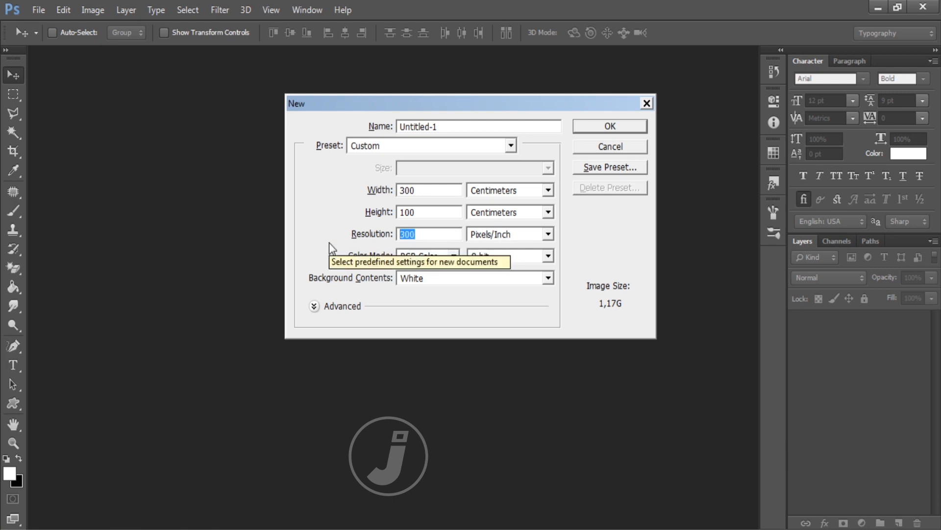
type("72")
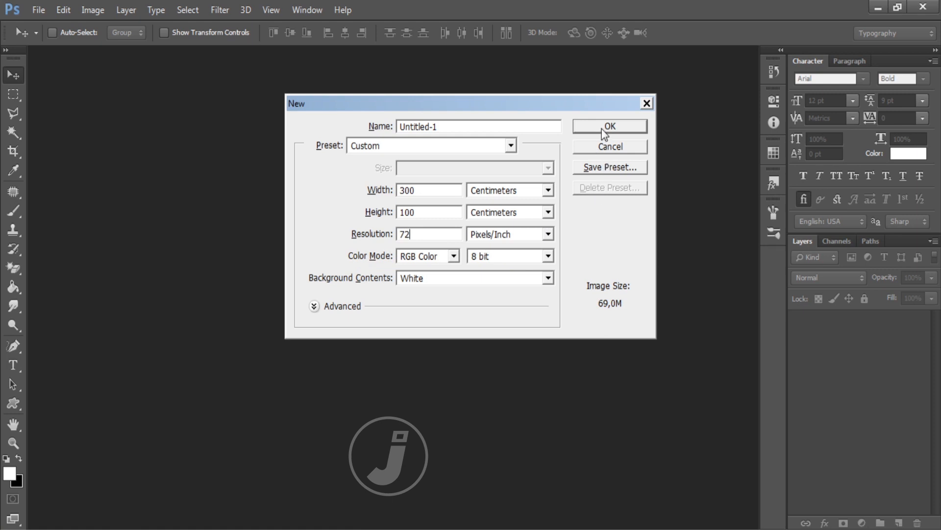
double_click(421, 190)
double_click(421, 212)
left_click(610, 126)
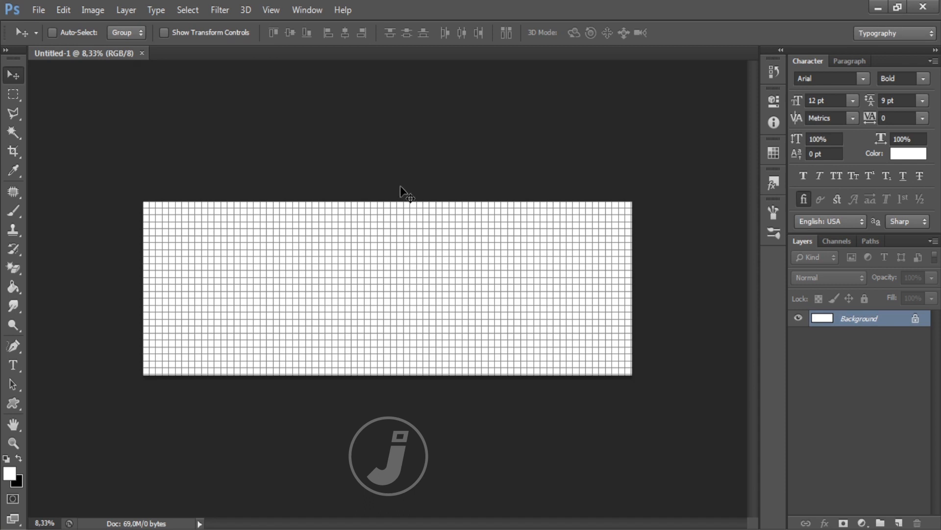
Step: Hide the grid, fit the canvas on screen, and fill it with bright green #46da05
key("ctrl+apostrophe")
left_click(283, 9)
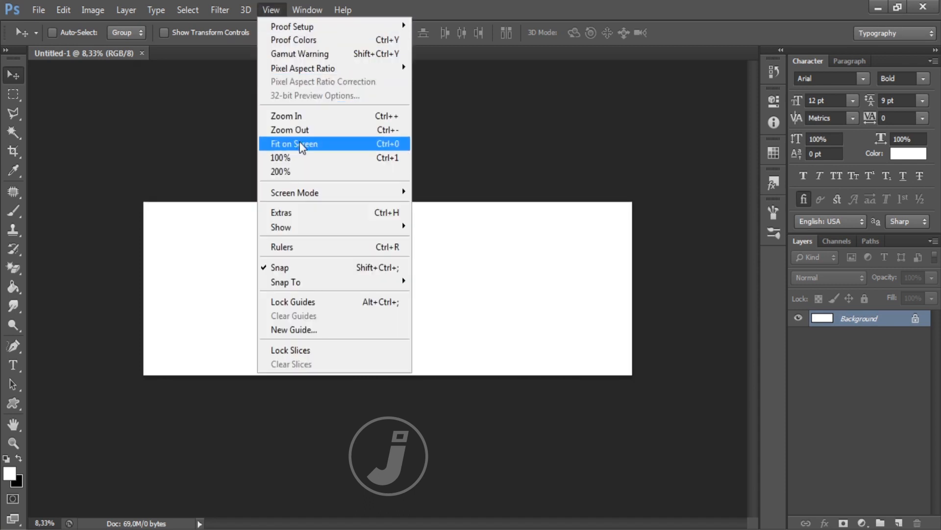
left_click(300, 143)
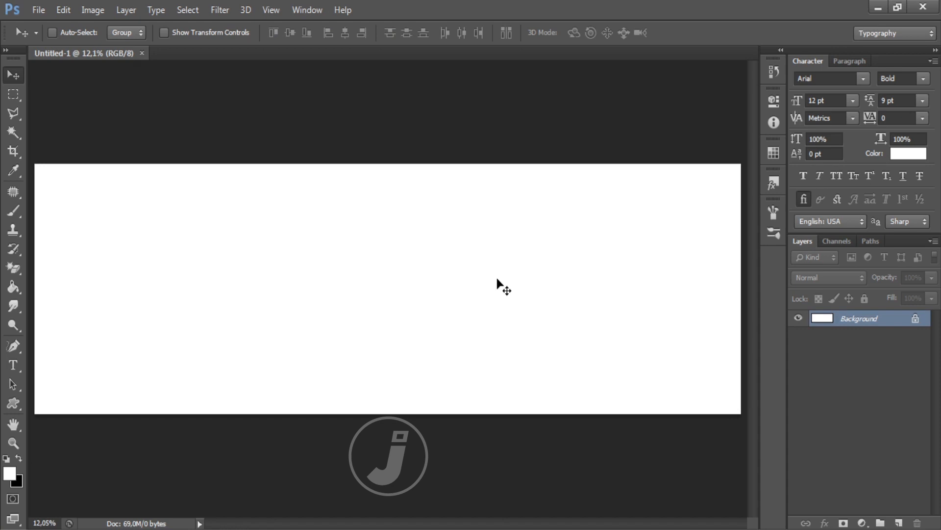
left_click(10, 473)
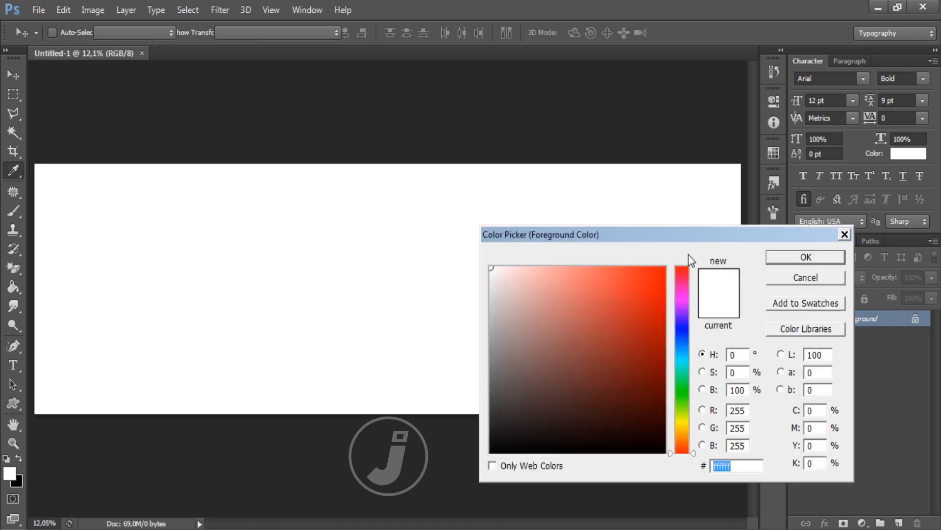
left_click(686, 401)
left_click(661, 294)
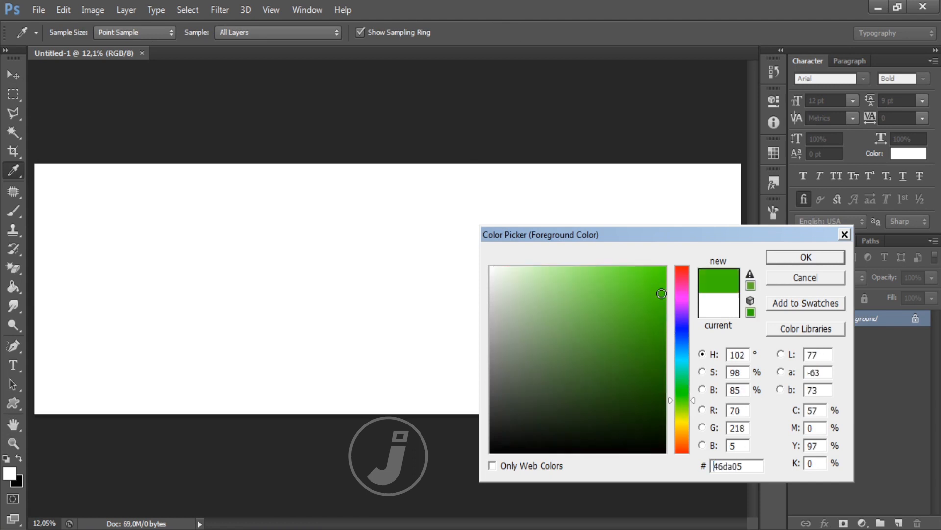
left_click(806, 257)
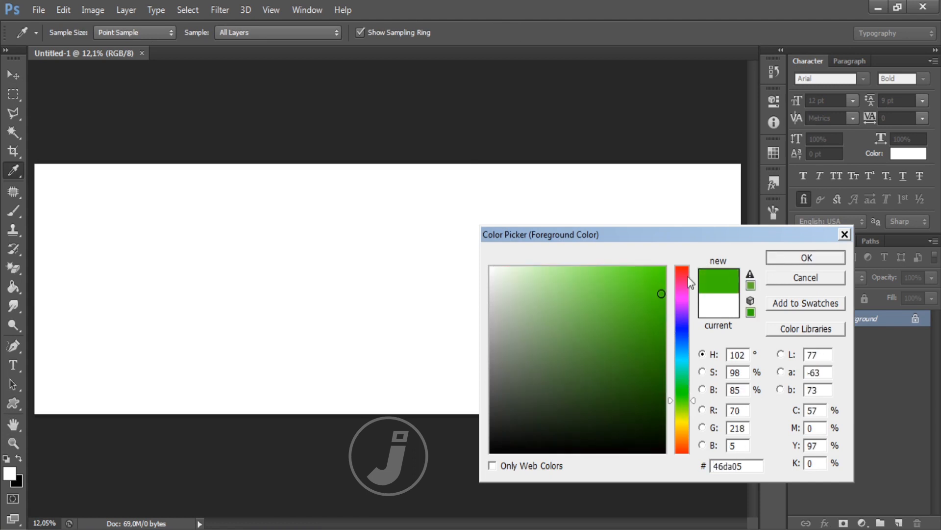
left_click(13, 287)
left_click(412, 295)
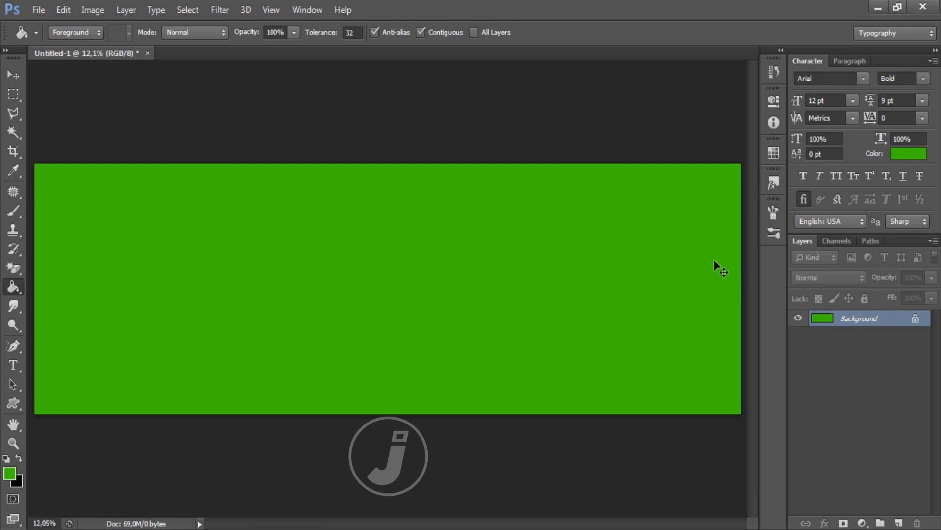
Step: Duplicate the background into a new layer named BACKGROUNDPUTIH
key("ctrl+j")
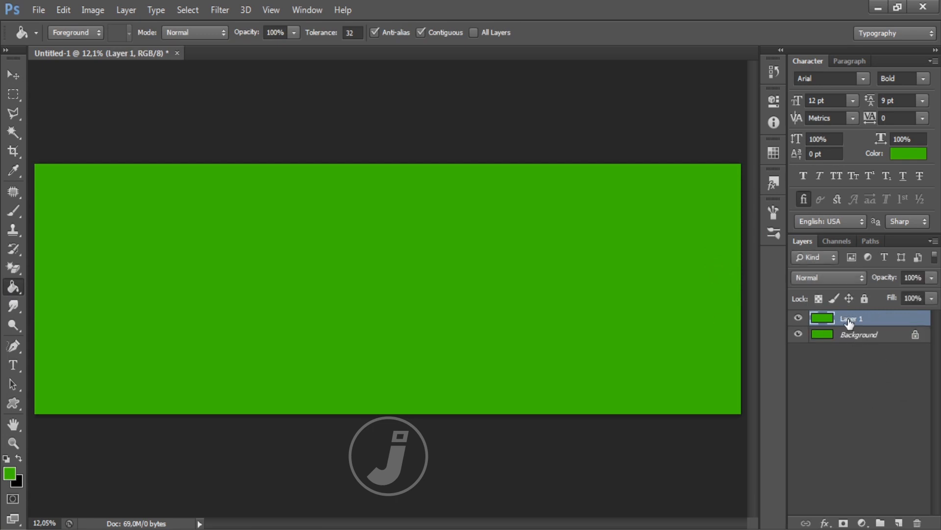
double_click(850, 318)
type("BACKGROUNDPUTIH")
left_click(922, 321)
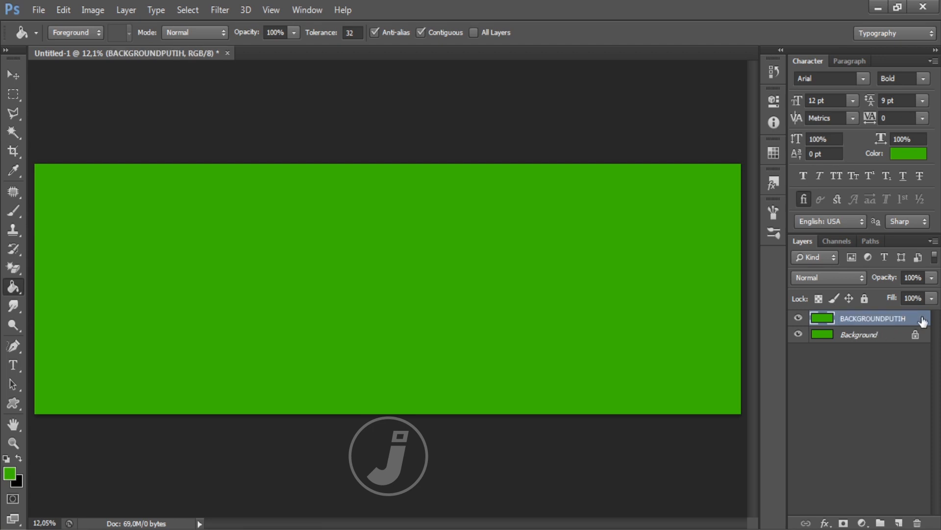
Step: Make white the foreground colour and fill the BACKGROUNDPUTIH layer white with the Paint Bucket
left_click(18, 460)
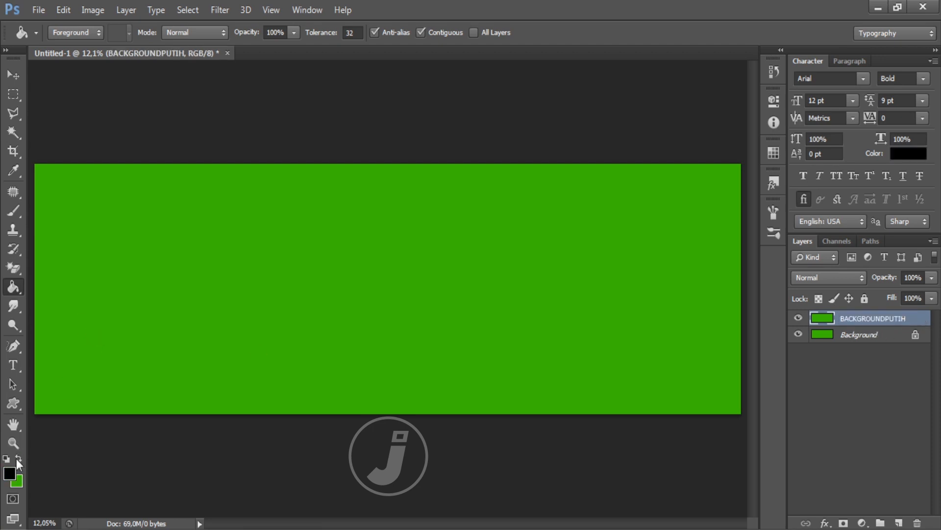
left_click(18, 457)
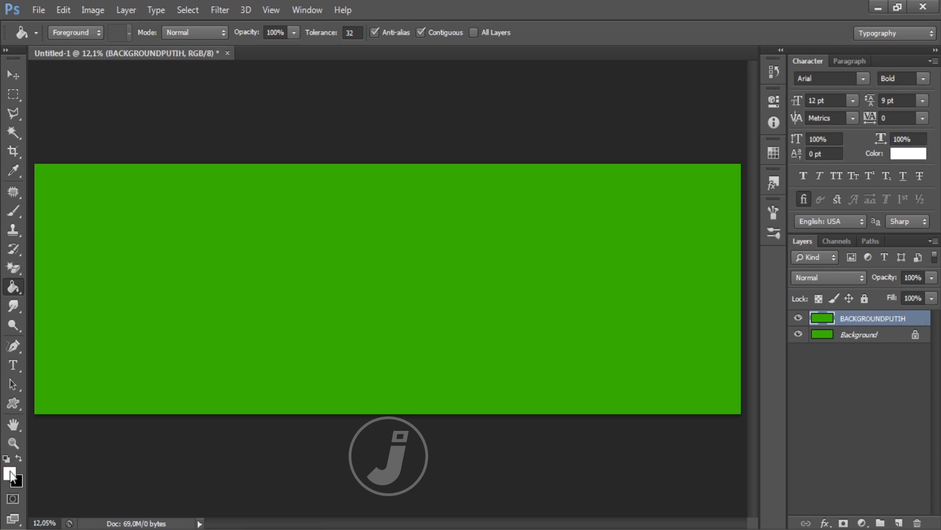
right_click(13, 287)
left_click(59, 298)
left_click(375, 278)
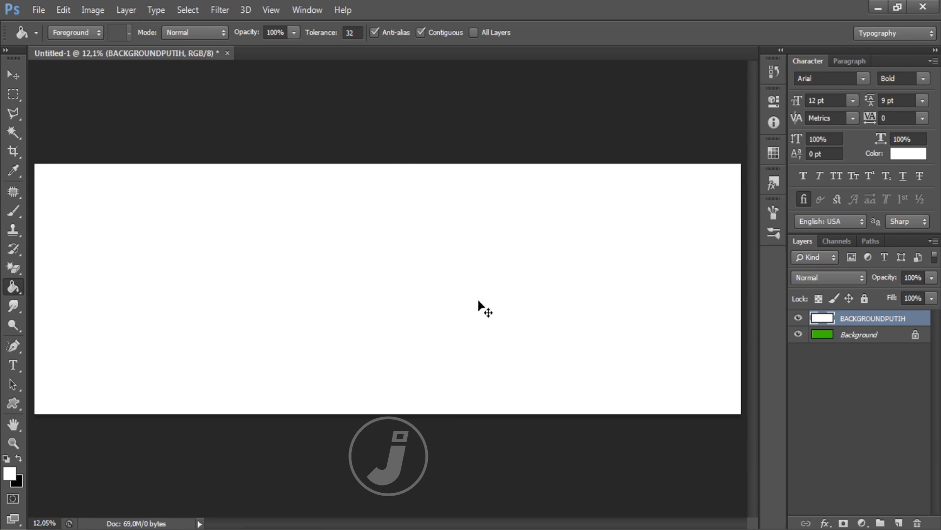
Step: Scale the white BACKGROUNDPUTIH layer inward, leaving an even green border with thicker top and bottom
key("ctrl+t")
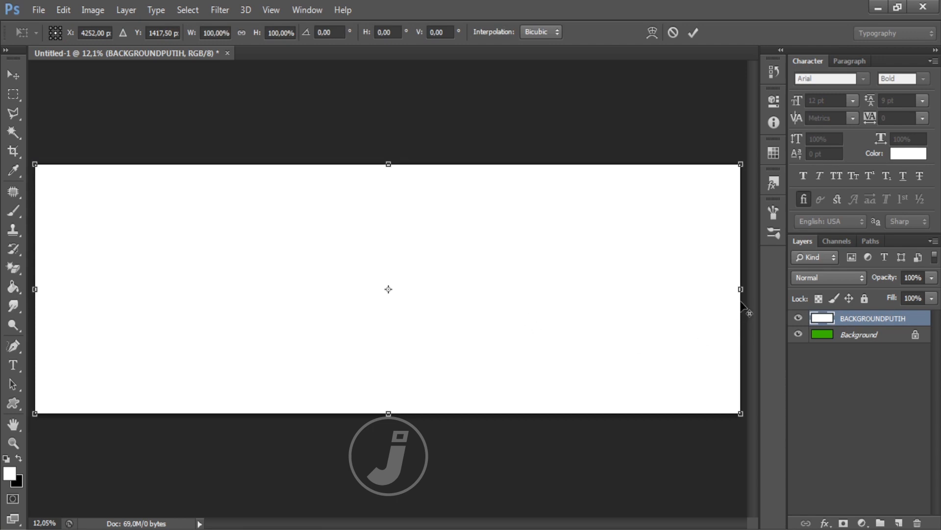
left_click_drag(741, 167, 727, 176)
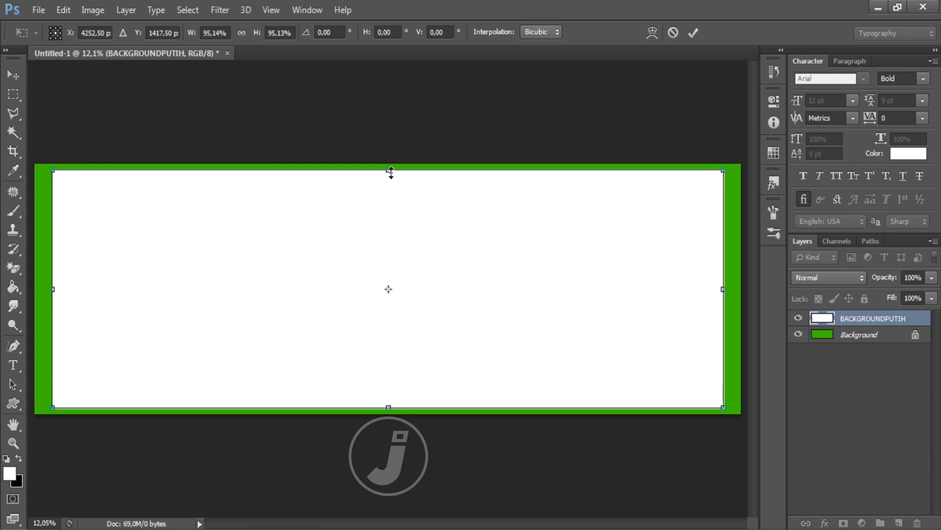
left_click_drag(391, 173, 391, 182)
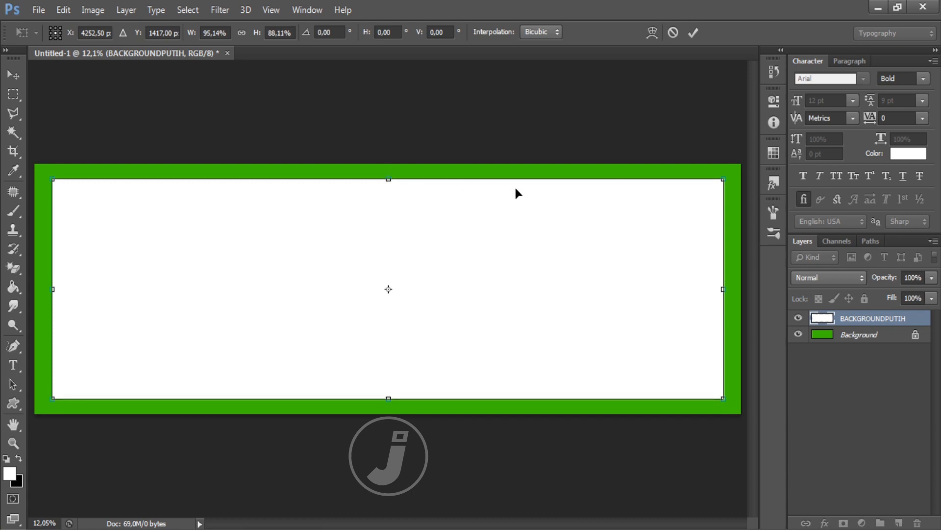
key("g")
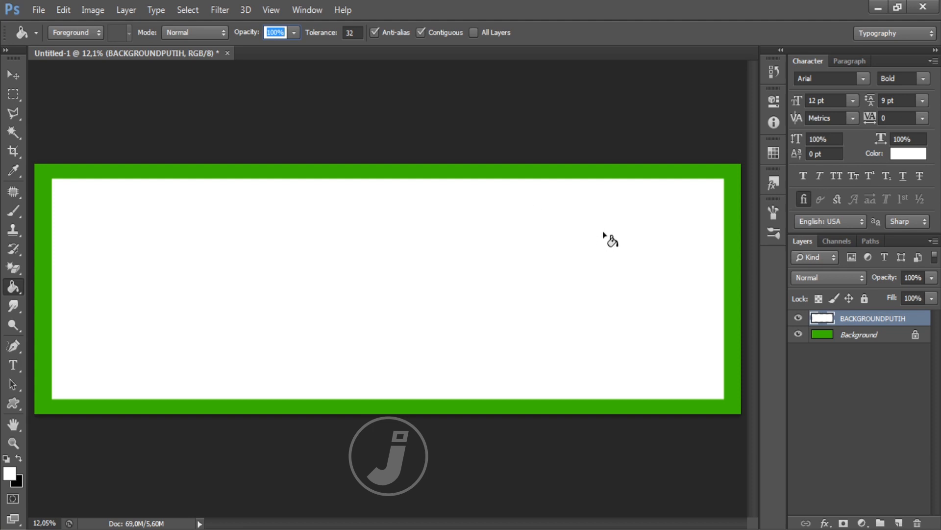
left_click(13, 365)
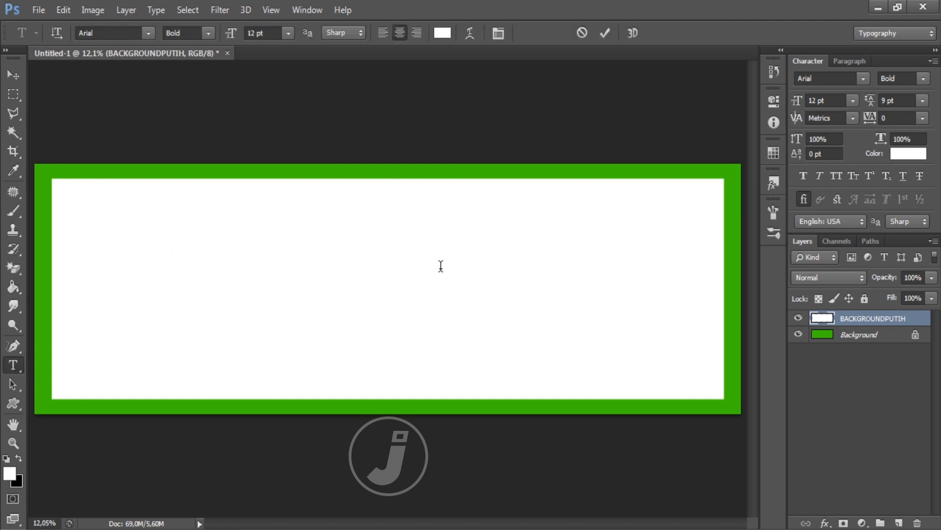
Step: Type 'LALAPAN PAK BAMBANG' in black Arial Black at 99 pt and commit it
left_click_drag(269, 34, 204, 34)
type("9")
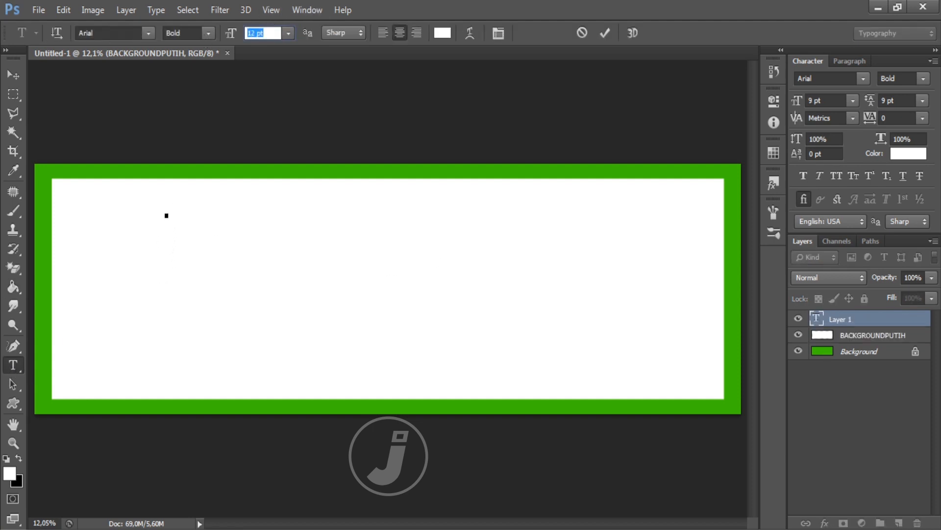
type("99")
left_click(442, 33)
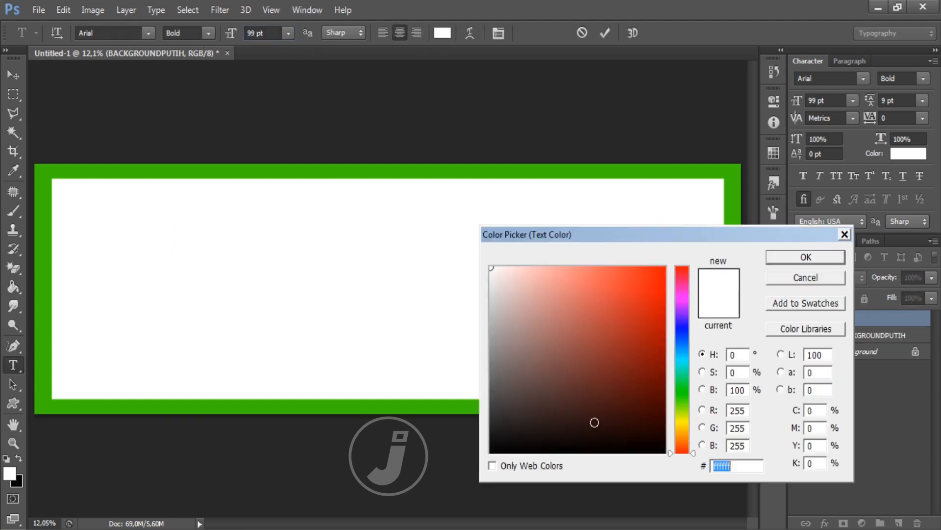
left_click_drag(594, 422, 667, 453)
left_click(821, 259)
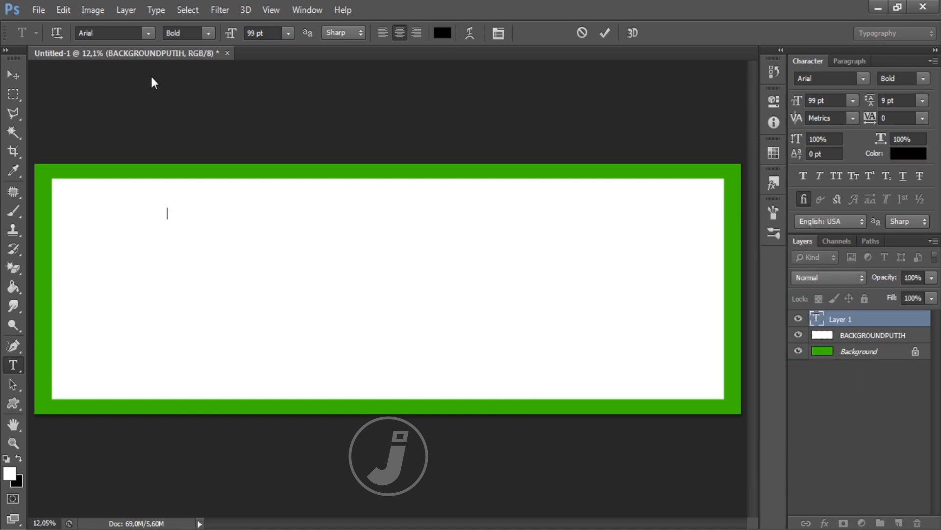
left_click(205, 33)
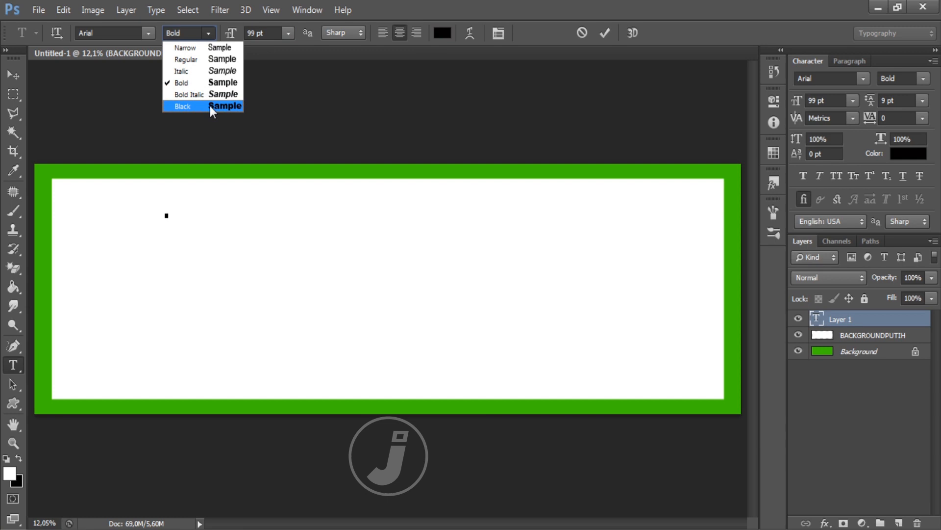
left_click(210, 104)
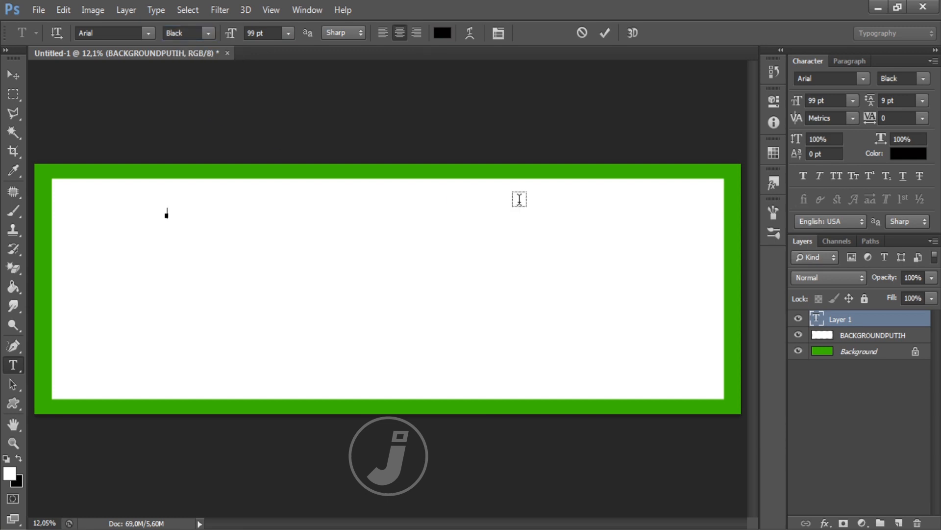
type("LALAPAN PAK BAMBAN")
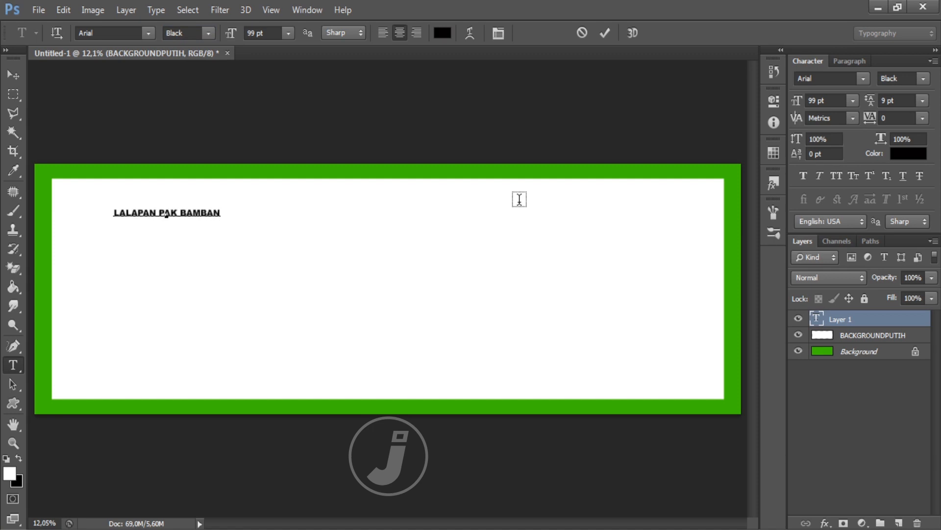
type("G")
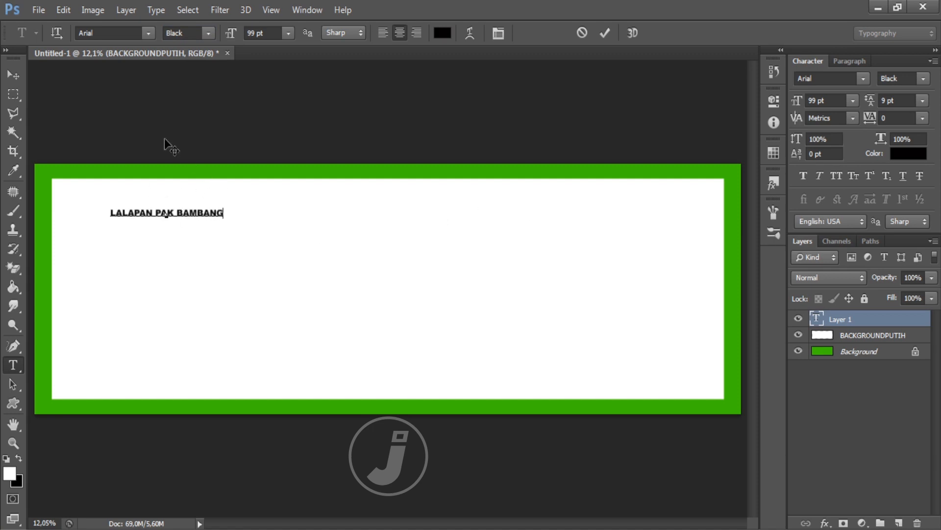
left_click(13, 76)
Step: Scale the title text up so it stretches across the banner
key("ctrl+t")
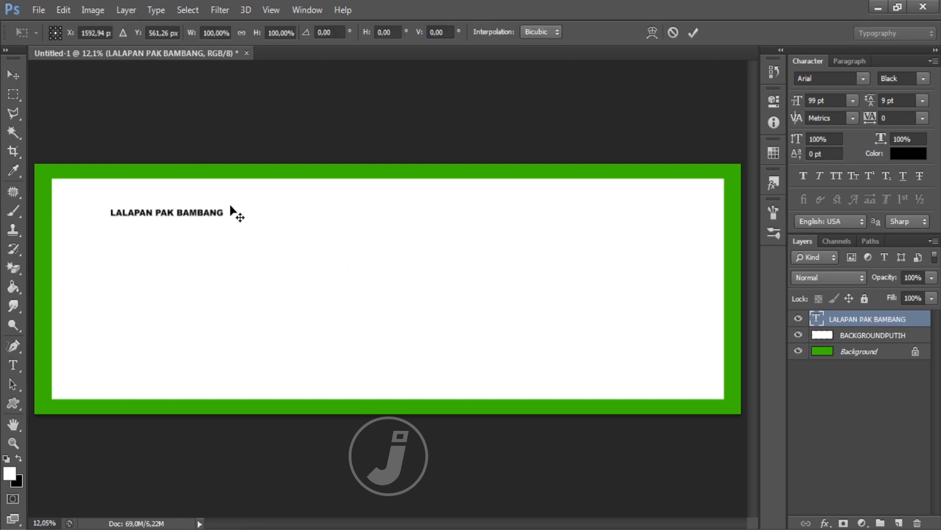
left_click_drag(225, 205, 648, 130)
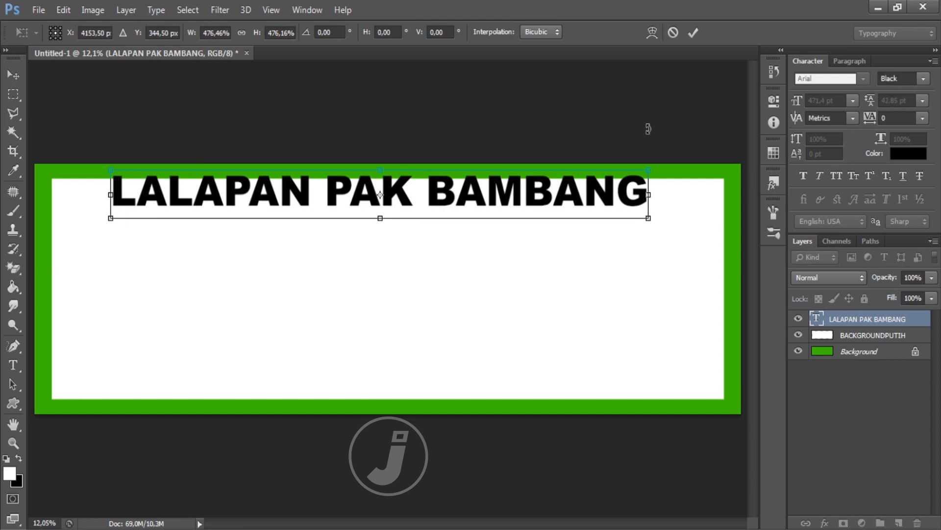
key("Return")
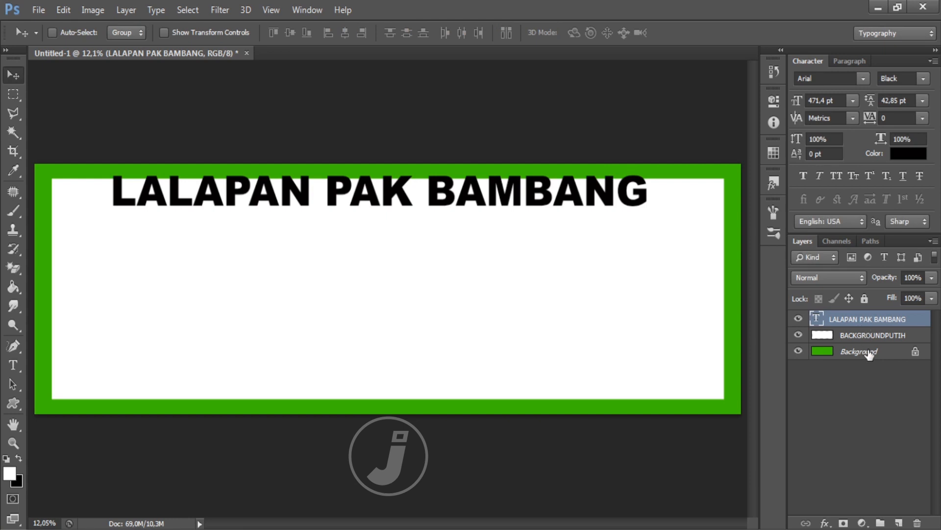
Step: Align the title to the canvas centre, then move it up near the top of the white area
left_click(866, 353, "ctrl")
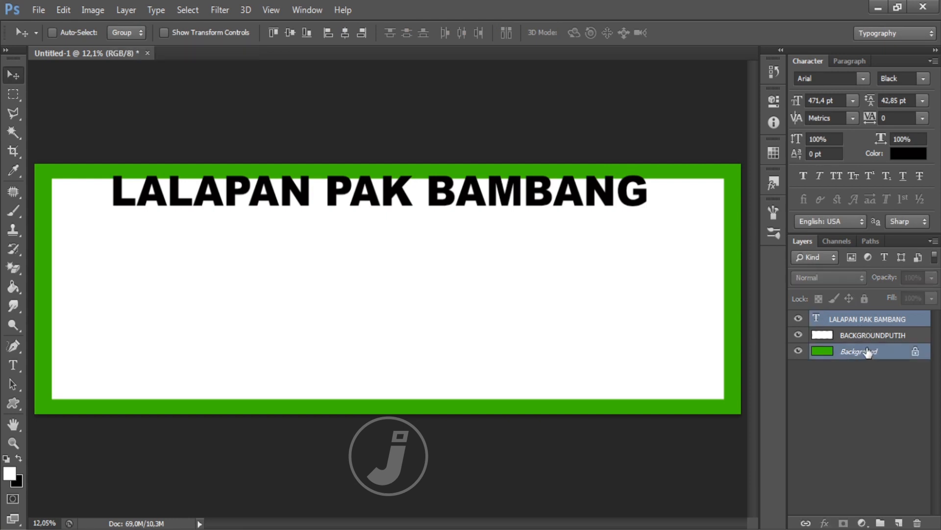
left_click(290, 32)
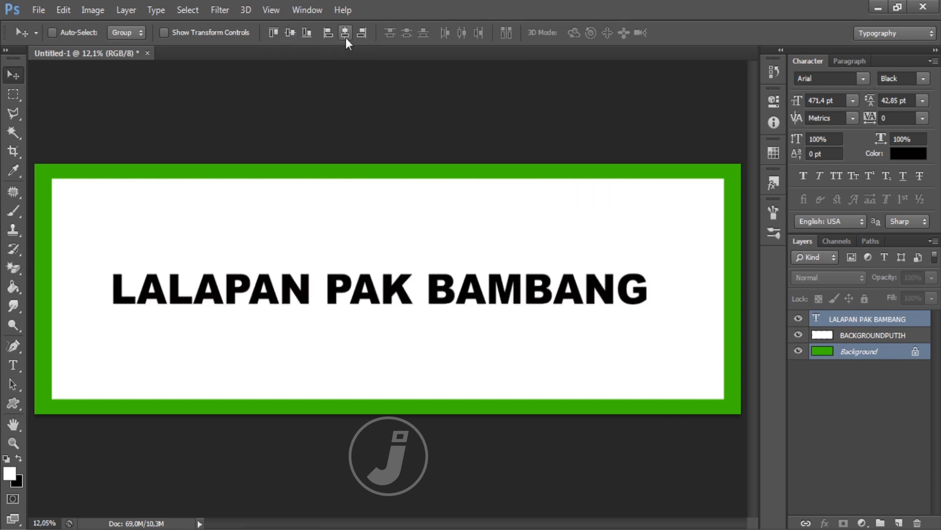
left_click(345, 37)
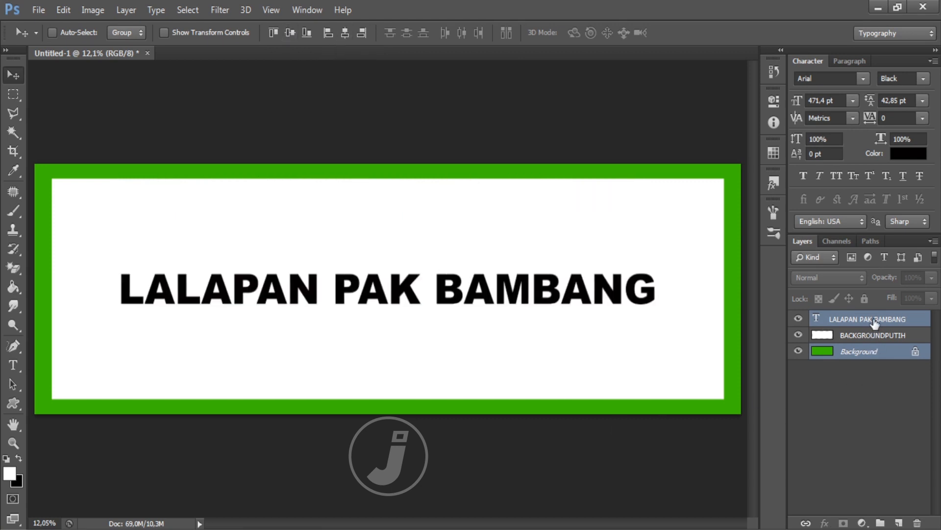
left_click(874, 356)
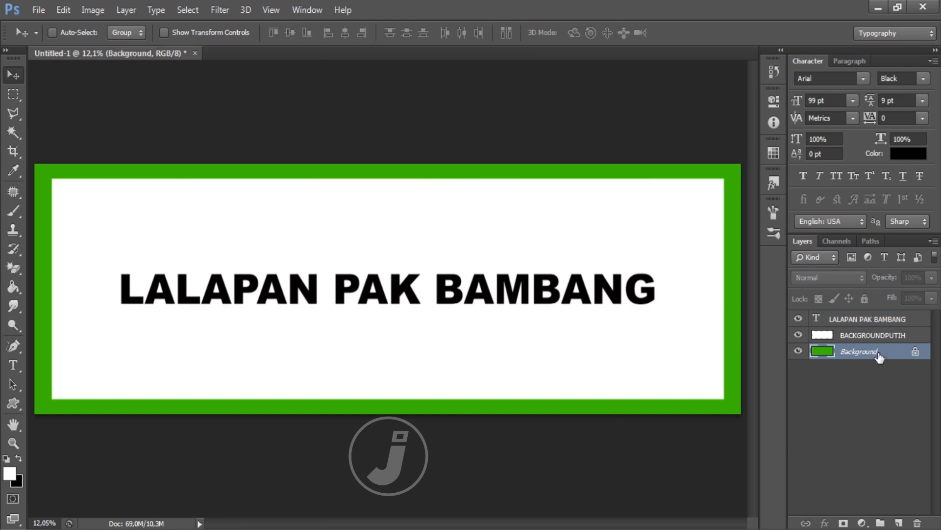
left_click(875, 323)
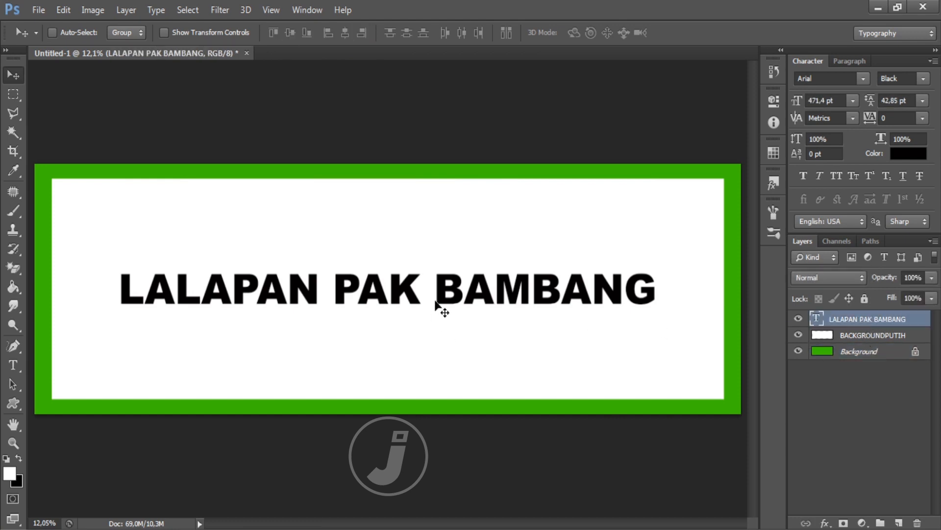
left_click_drag(434, 289, 439, 208)
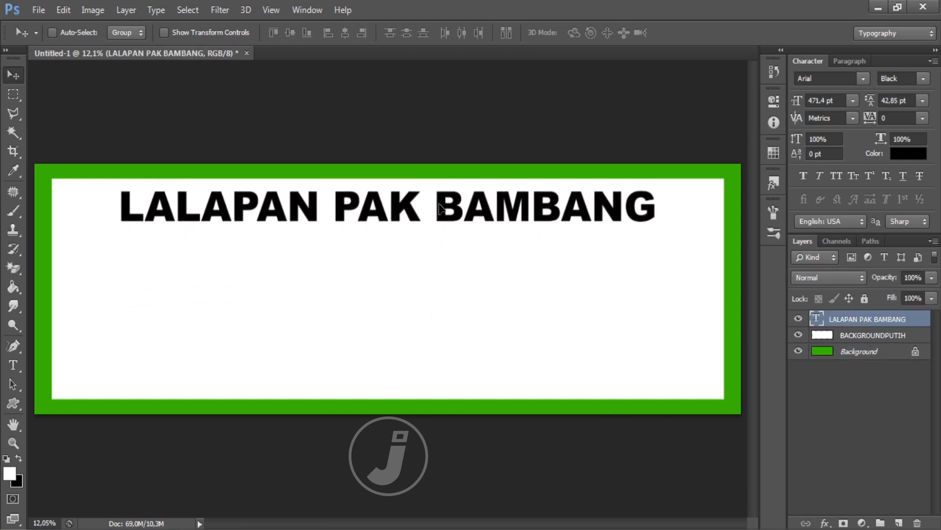
Step: Add a black-to-dark-red Gradient Overlay layer style to the LALAPAN PAK BAMBANG title
right_click(871, 316)
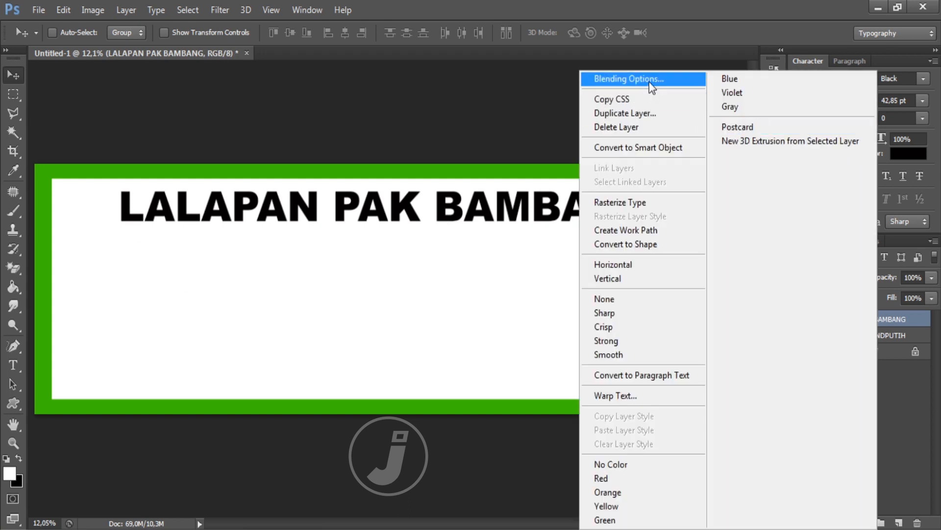
left_click(772, 167)
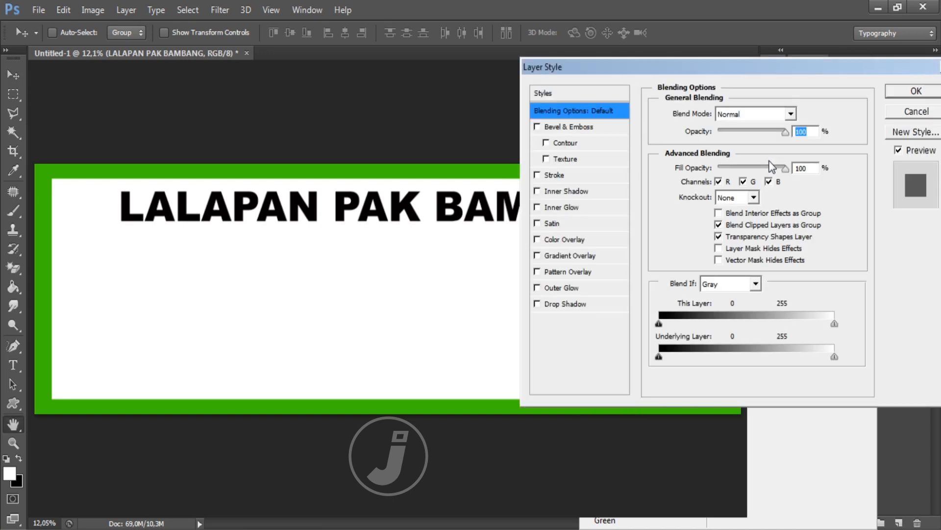
left_click_drag(767, 74, 758, 98)
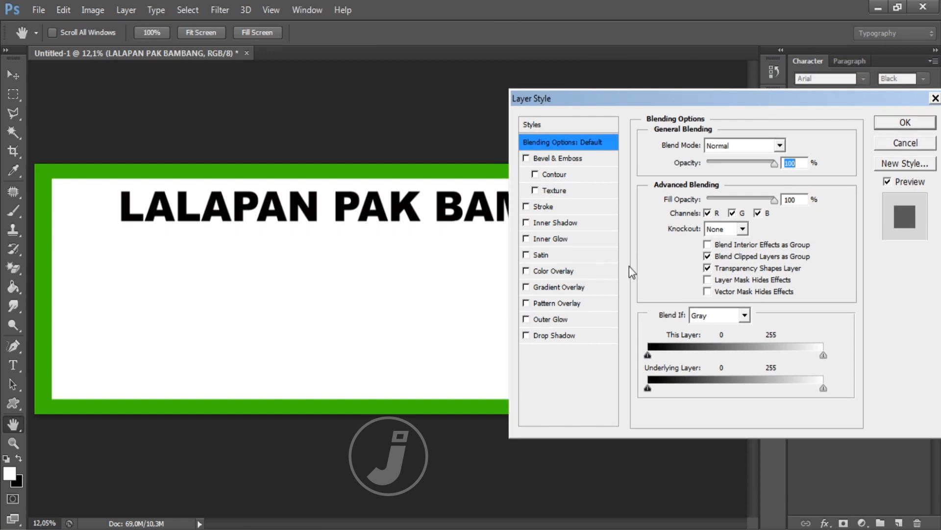
left_click(611, 288)
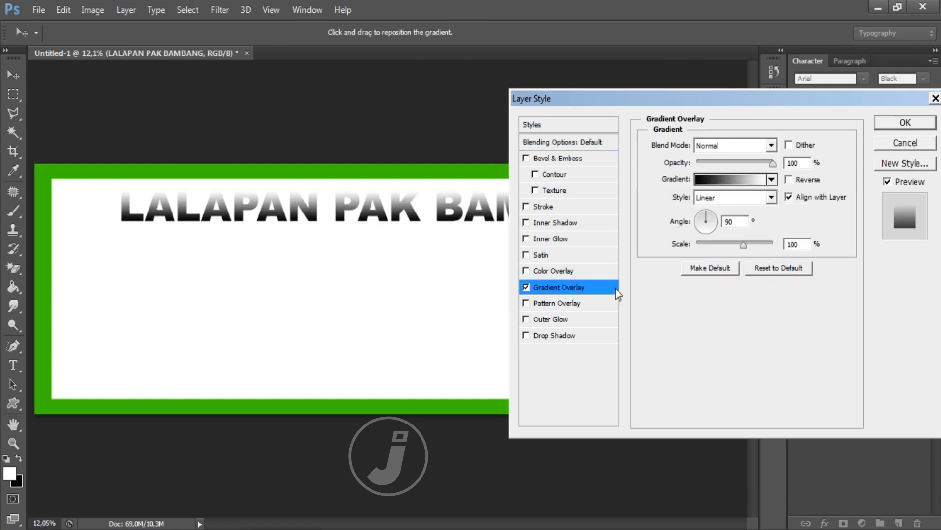
left_click(750, 179)
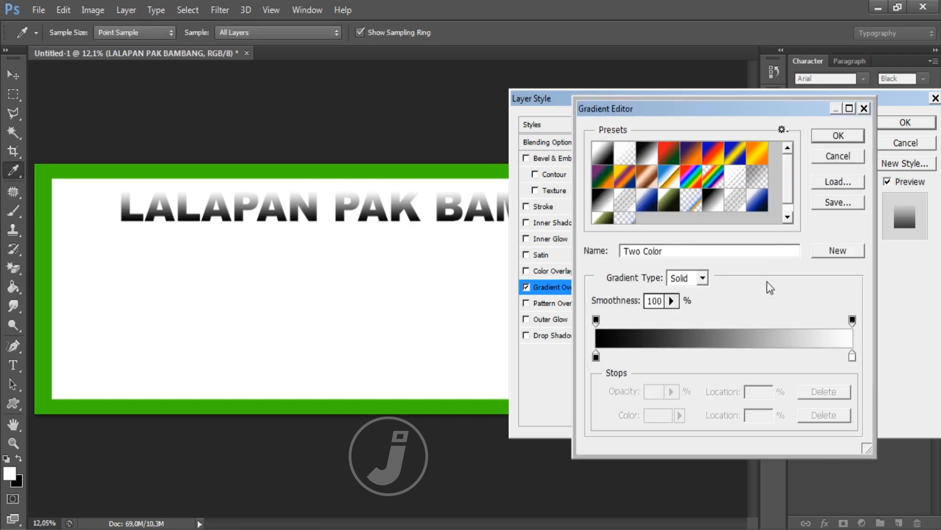
left_click(852, 356)
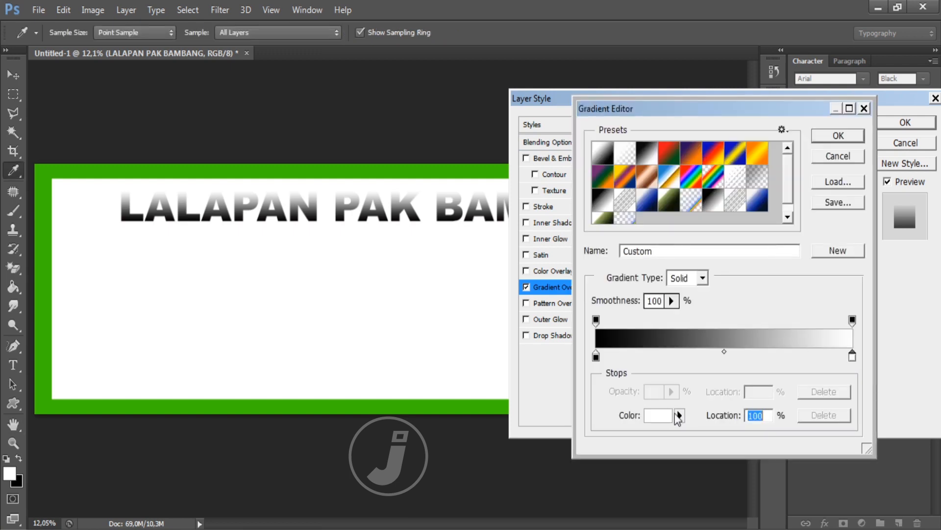
left_click(658, 416)
left_click(663, 322)
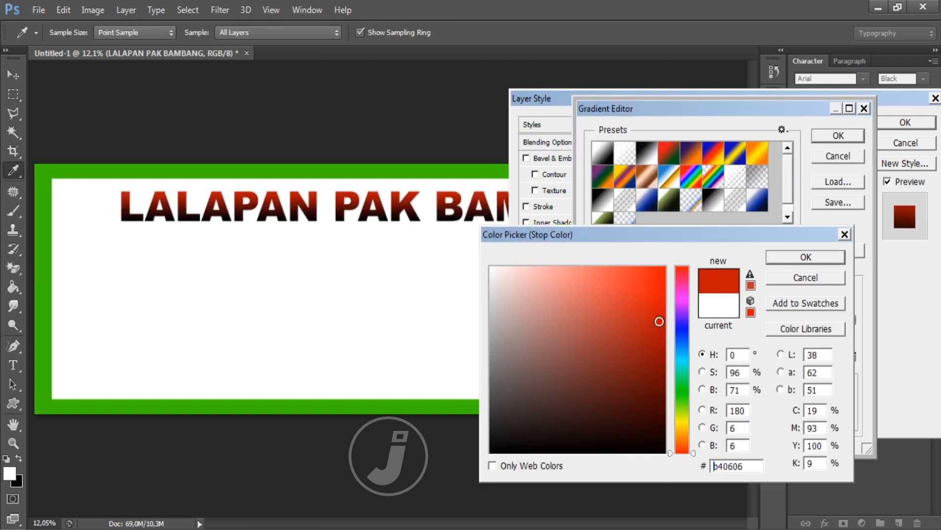
left_click_drag(663, 321, 666, 319)
left_click(790, 259)
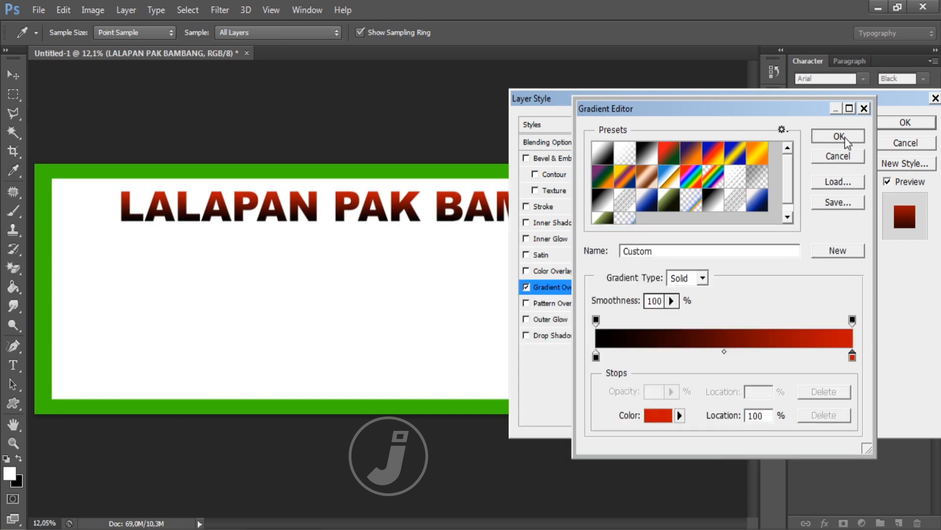
left_click(846, 137)
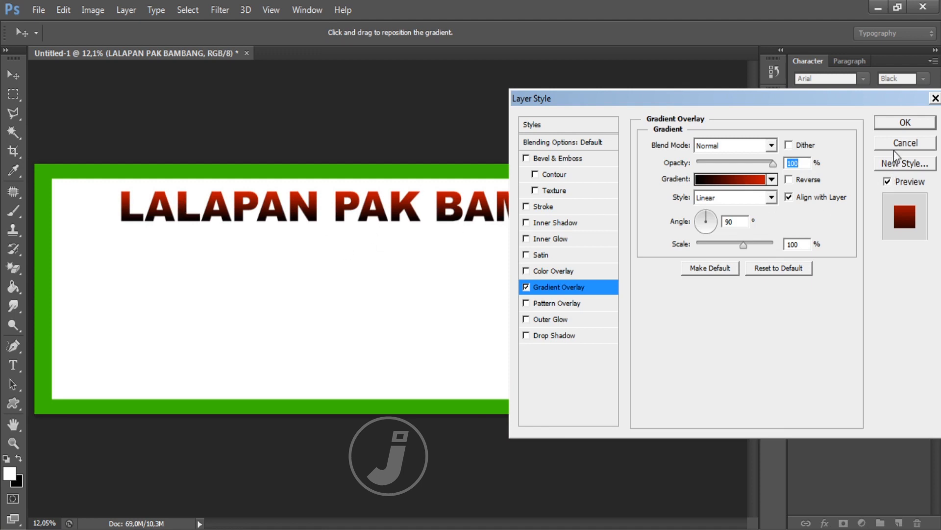
left_click(905, 122)
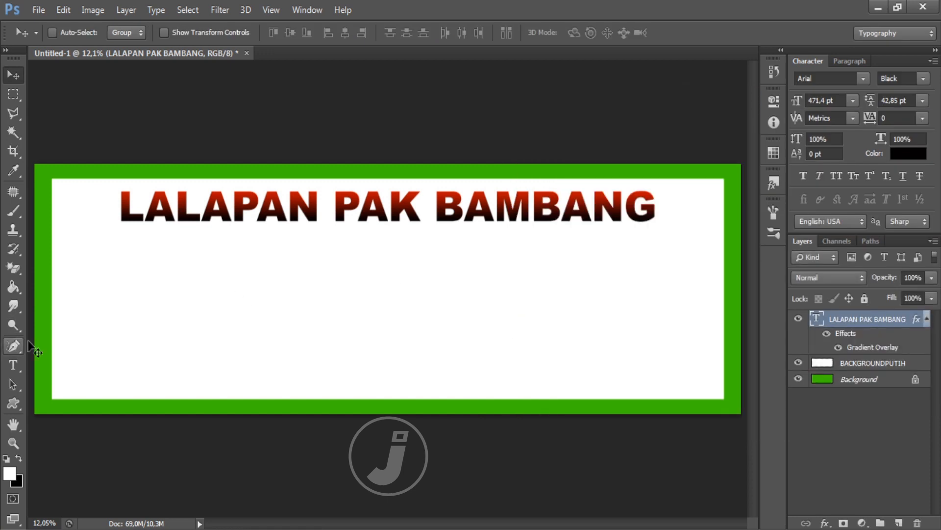
Step: Type 'AYAM' and position it just beneath the title
left_click(12, 365)
left_click(271, 263)
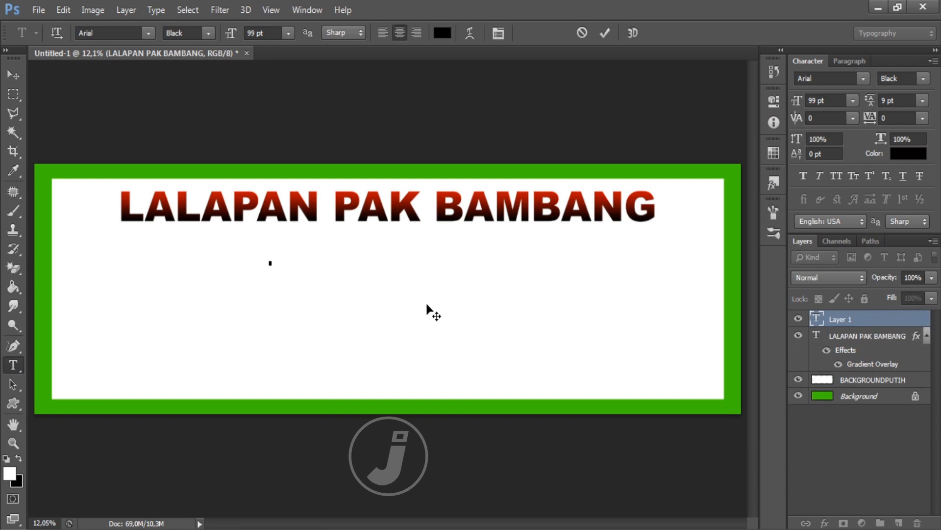
type("AYAM")
left_click(14, 75)
left_click_drag(268, 261, 229, 245)
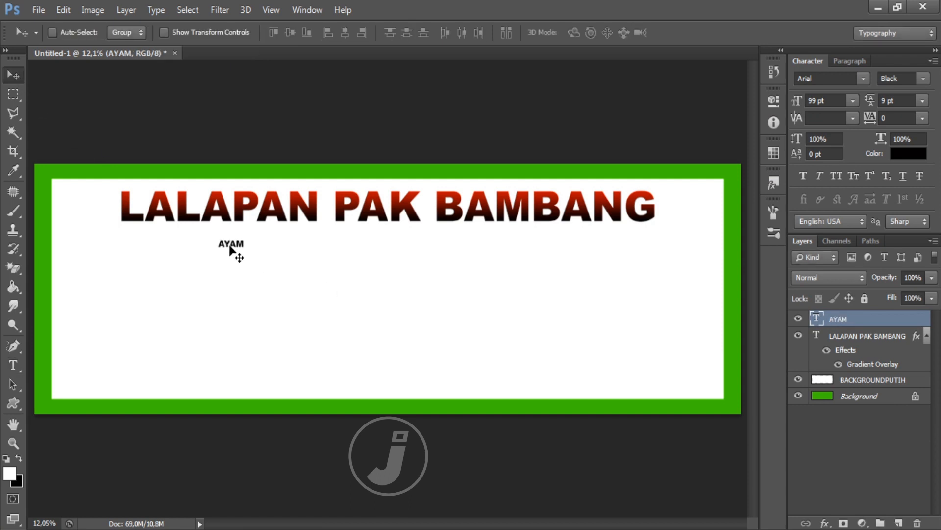
Step: Enlarge AYAM slightly and place a duplicate of it to the right
key("ctrl+t")
left_click_drag(248, 236, 257, 233)
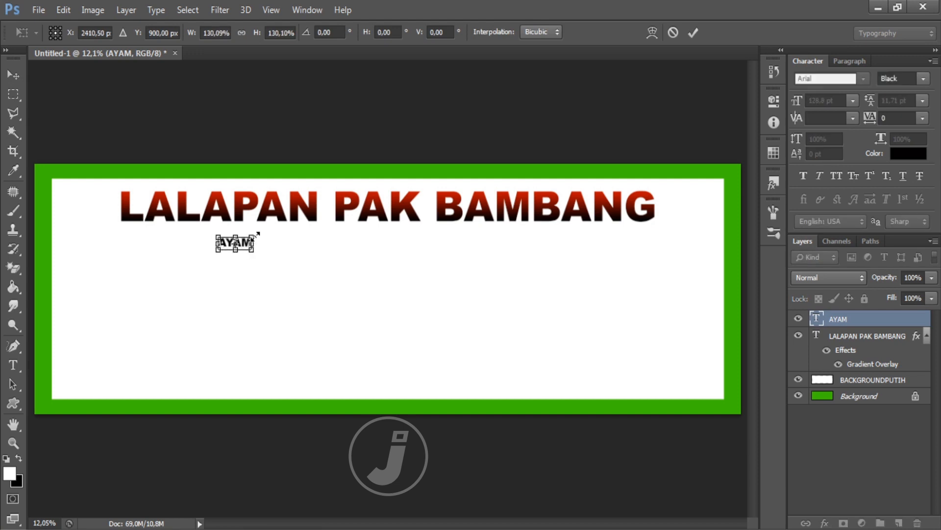
key("Return")
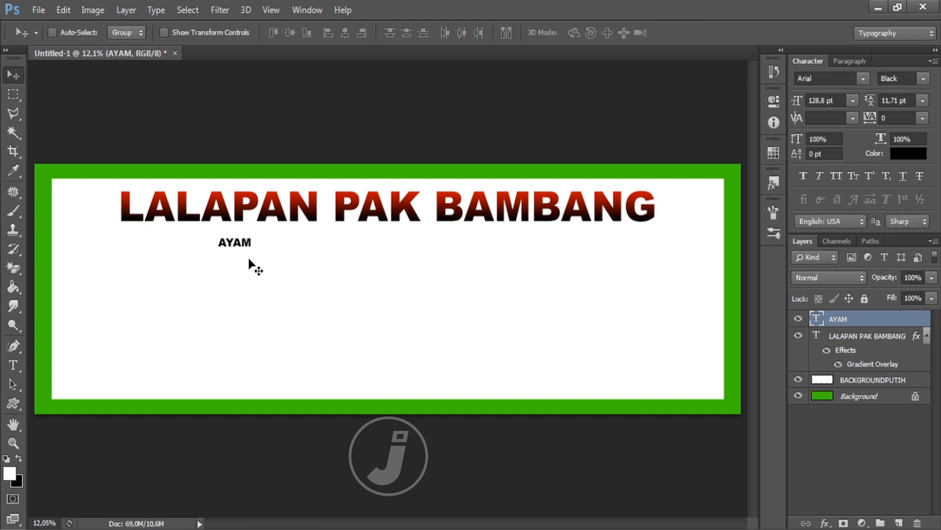
key("ctrl+j")
left_click_drag(248, 266, 294, 269)
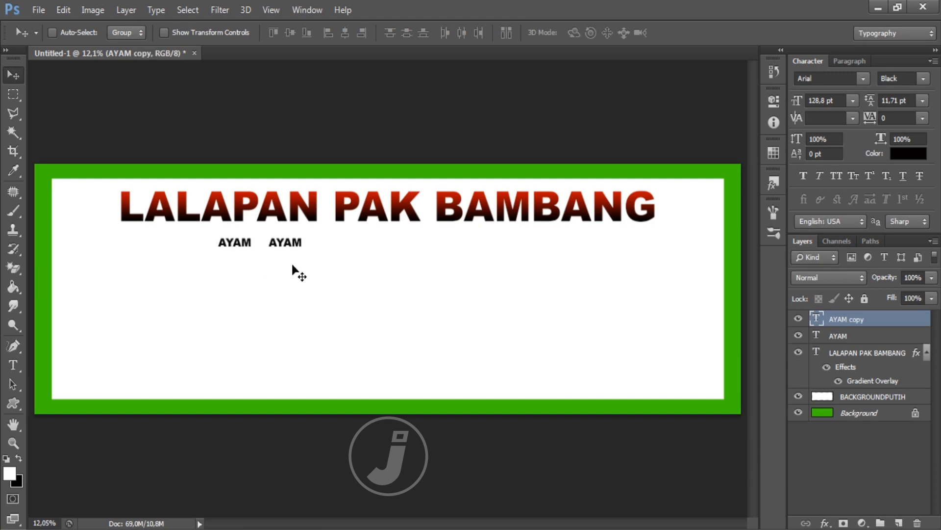
Step: Retype the second AYAM as 'LELE', left-aligned
key("t")
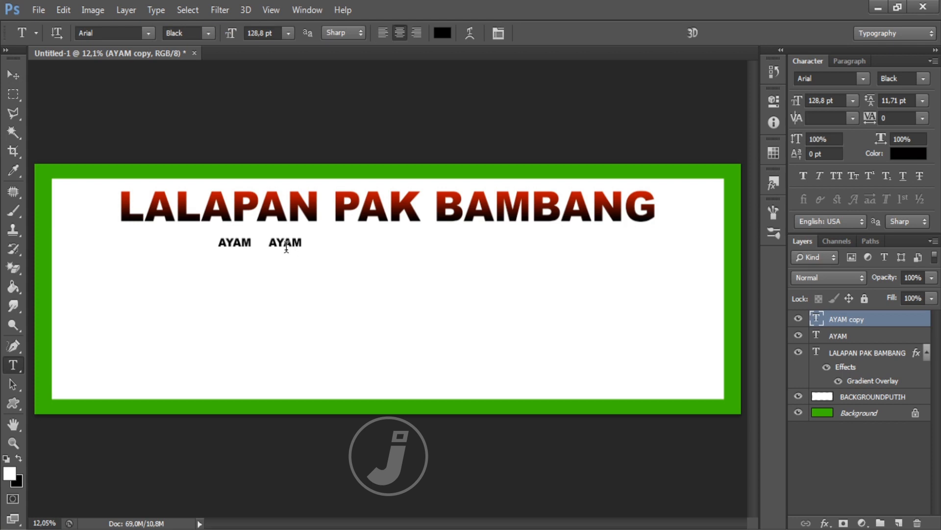
left_click(284, 245)
double_click(285, 245)
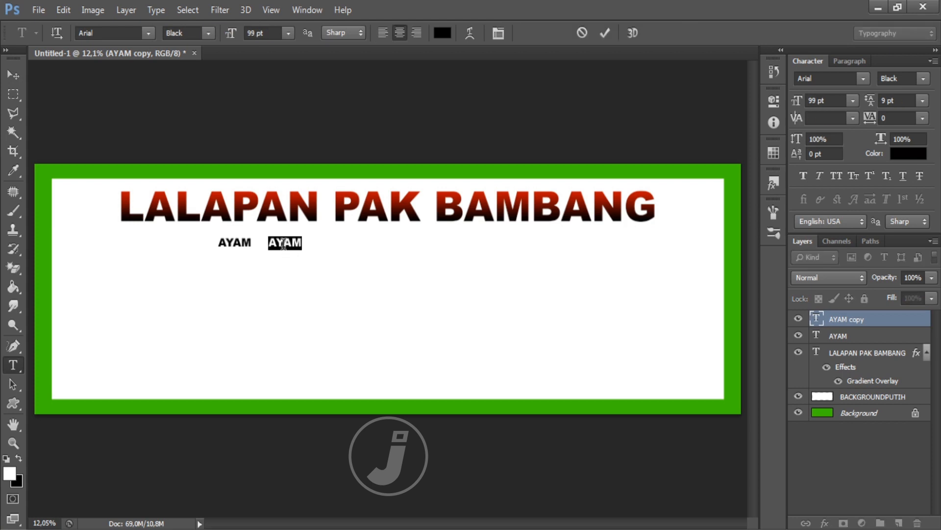
left_click(286, 243)
type("LELE")
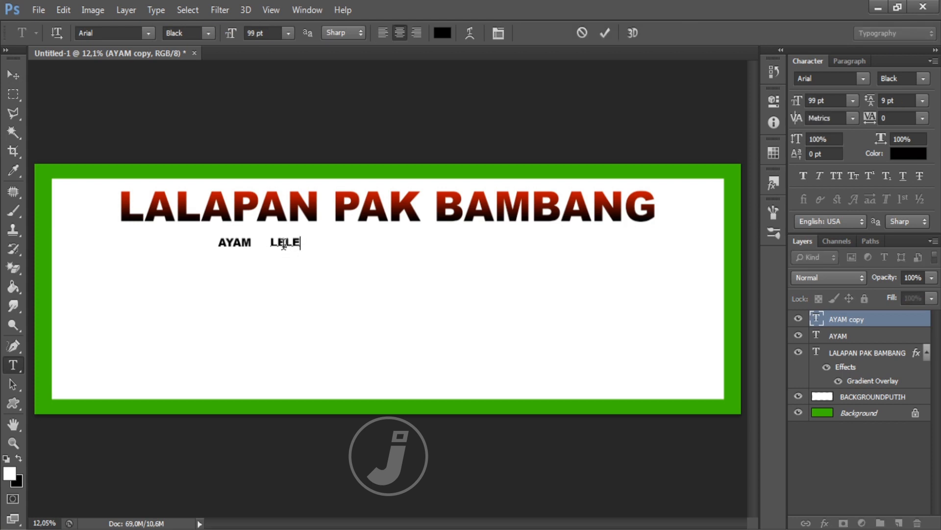
double_click(284, 244)
left_click(382, 32)
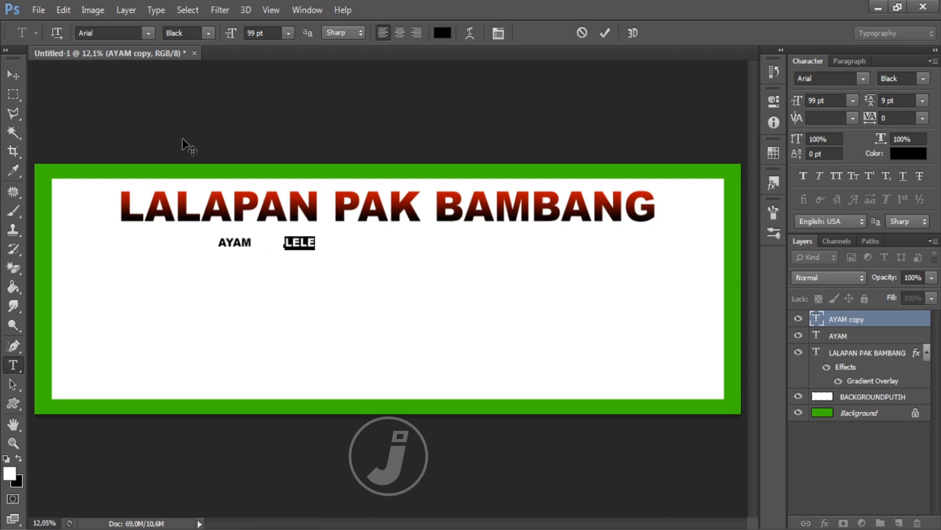
key("ctrl+Return")
key("v")
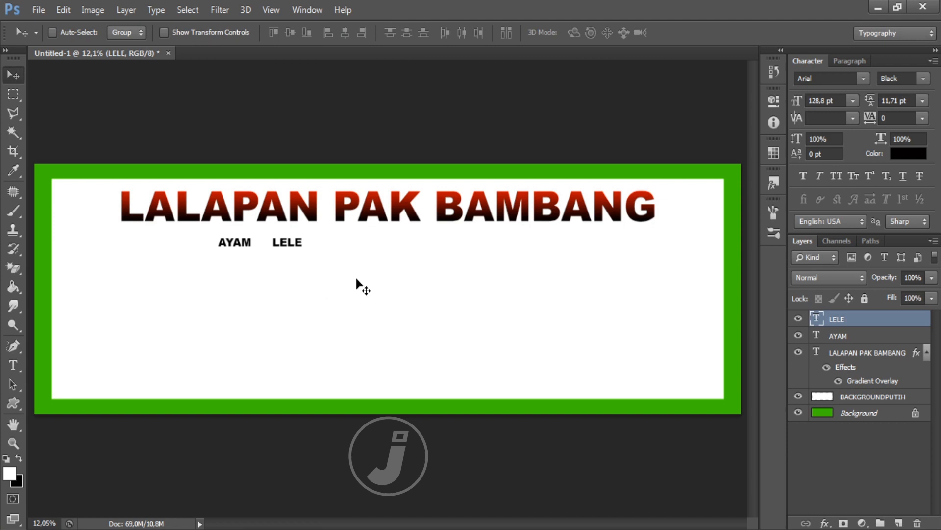
Step: Duplicate the LELE layer and move the copy to the right of LELE
key("ctrl+j")
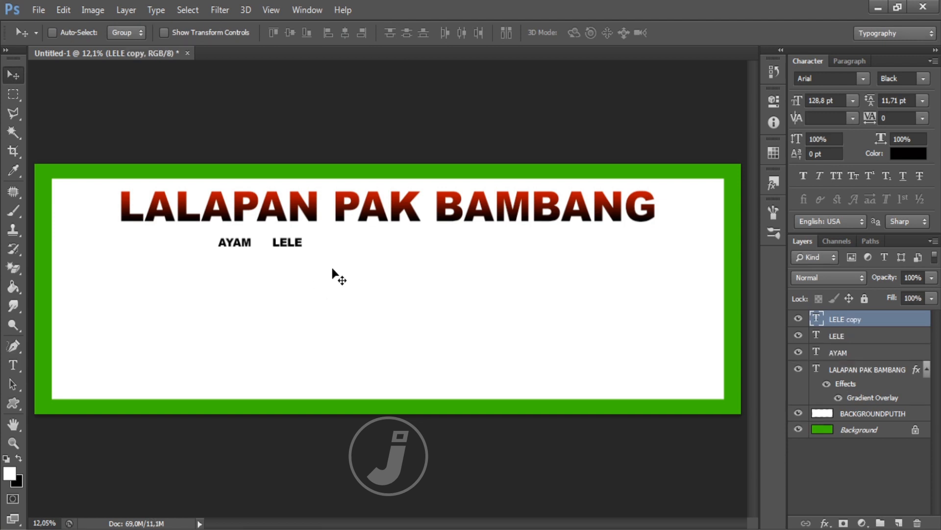
key("ctrl+t")
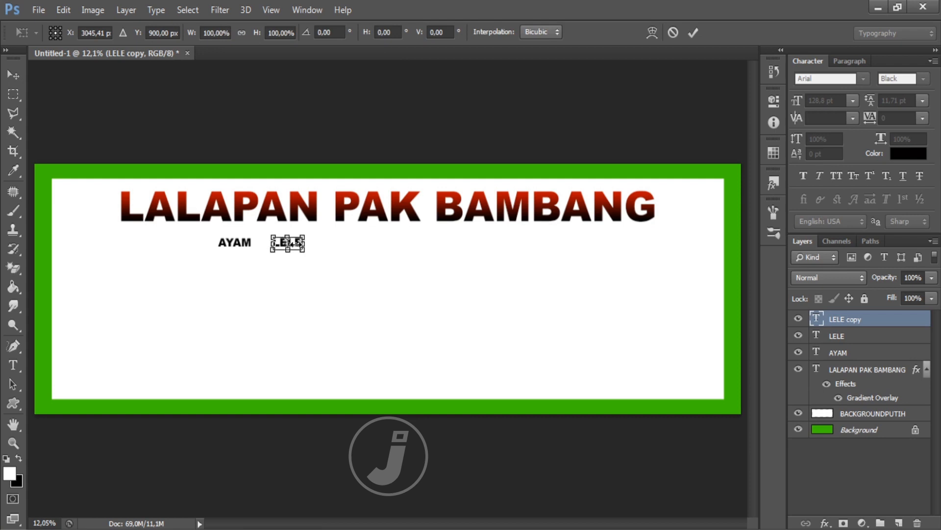
key("ctrl+plus")
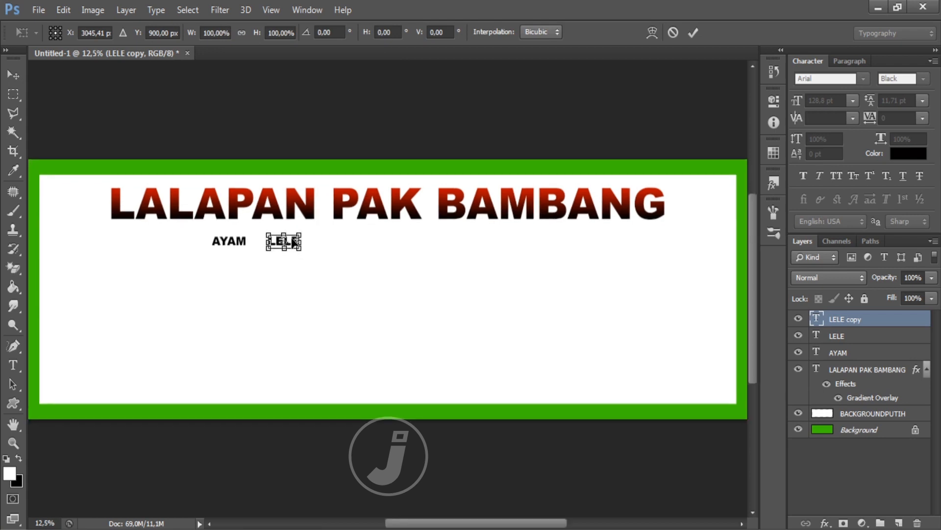
left_click_drag(293, 238, 349, 241)
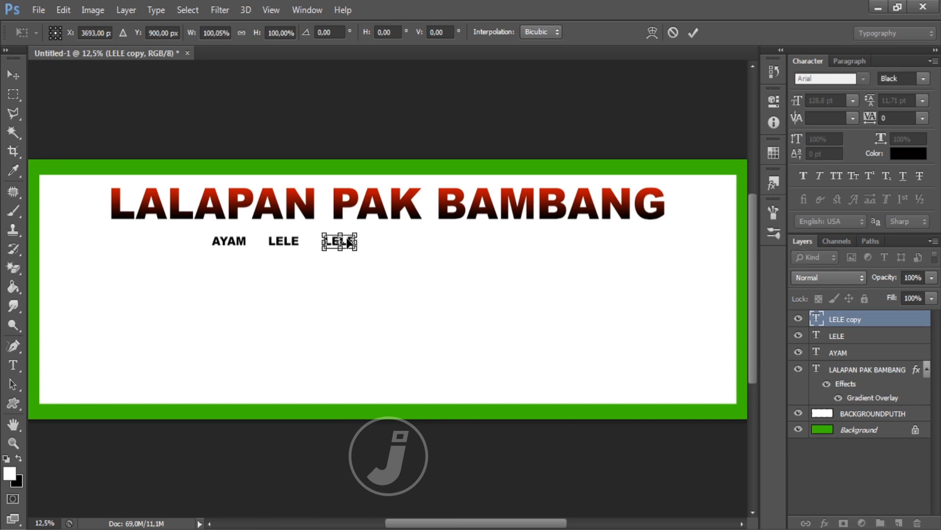
key("Return")
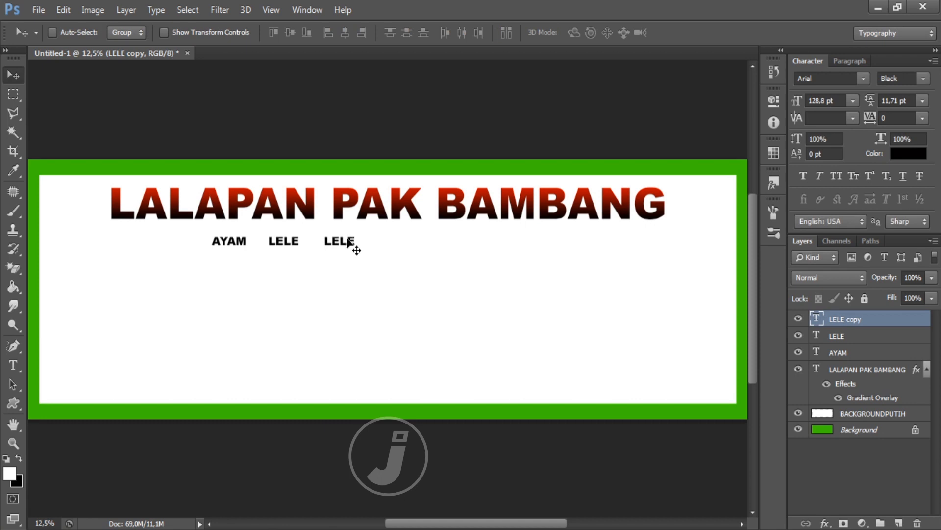
Step: Add three more LELE copies at the same spacing by repeating the transform-duplicate
key("ctrl+shift+alt+e")
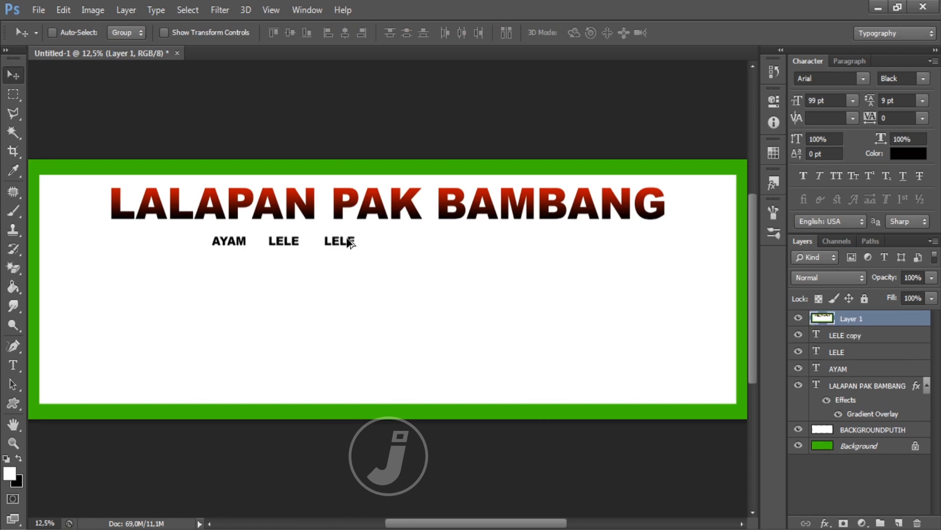
key("ctrl+z")
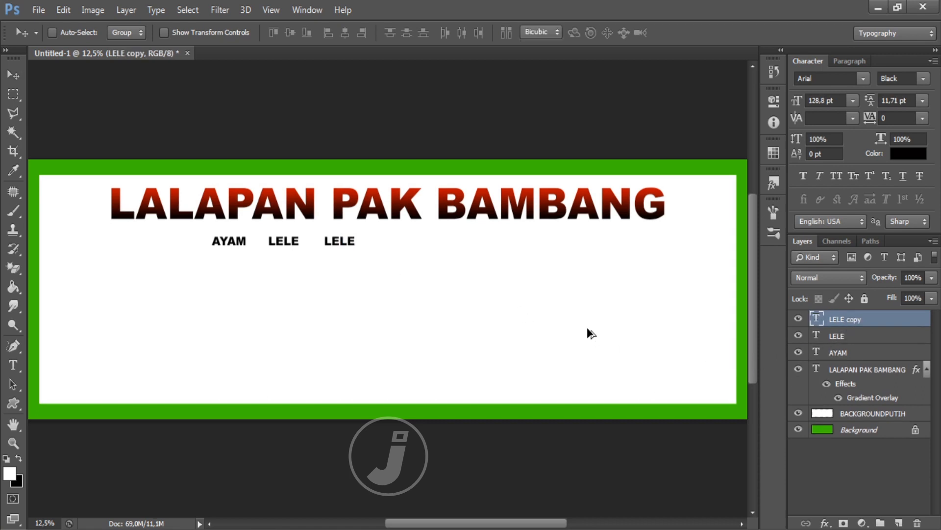
key("ctrl+t")
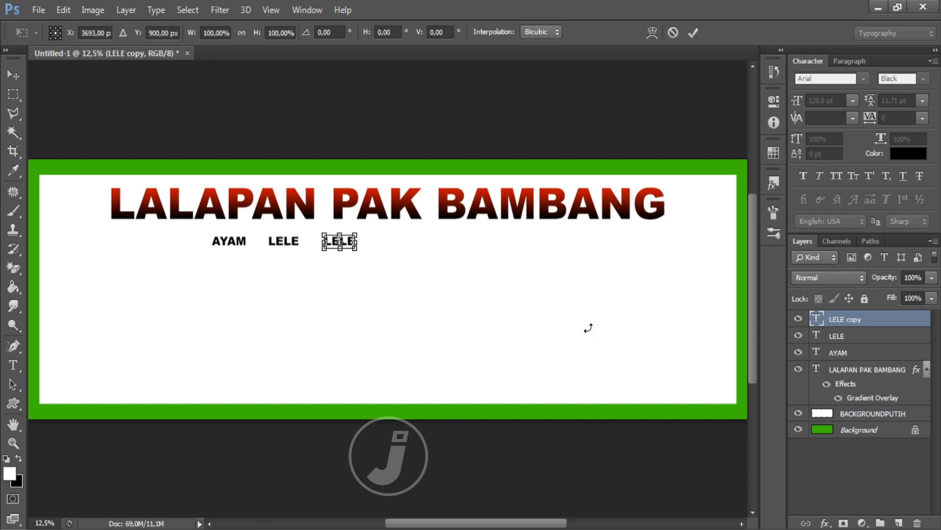
key("Return")
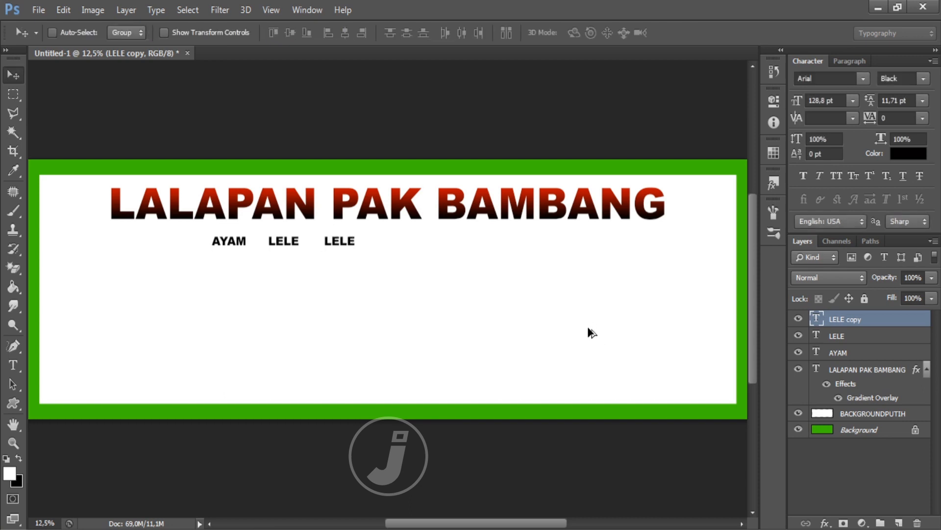
key("ctrl+shift+alt+t")
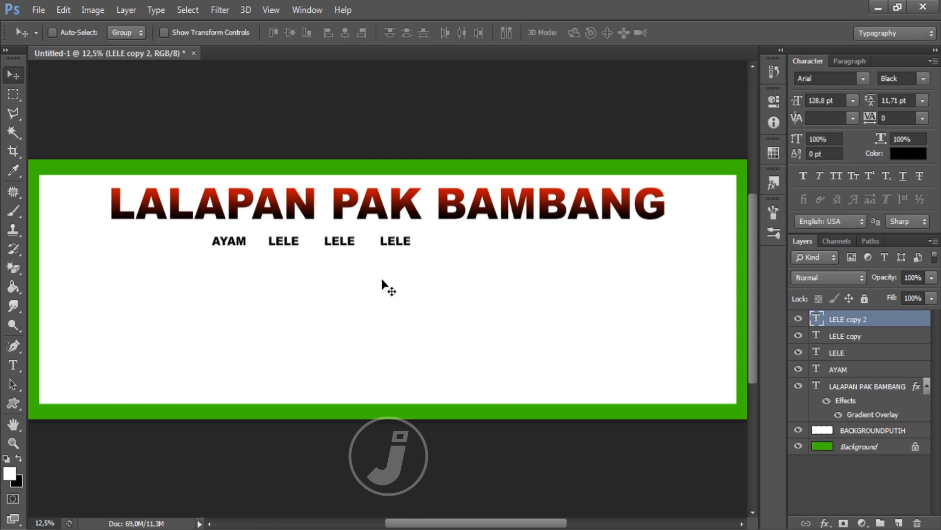
key("ctrl+shift+alt+t")
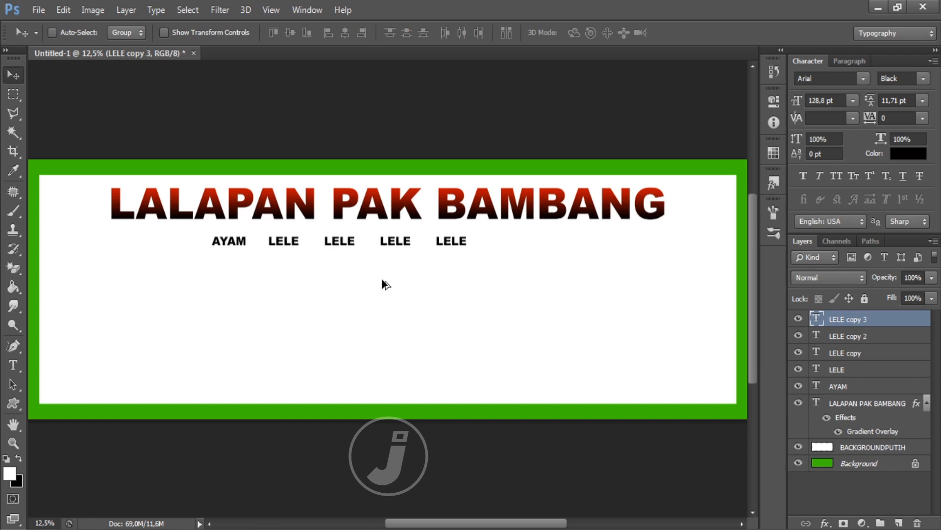
key("ctrl+shift+alt+t")
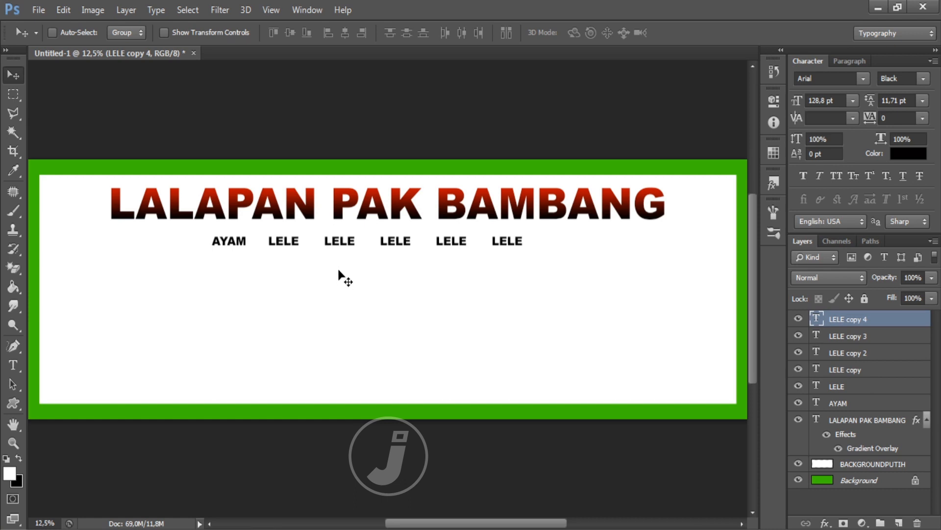
Step: Change the third word to 'MUJAIR' and shift the last three words right after it
key("t")
left_click(339, 241)
double_click(338, 240)
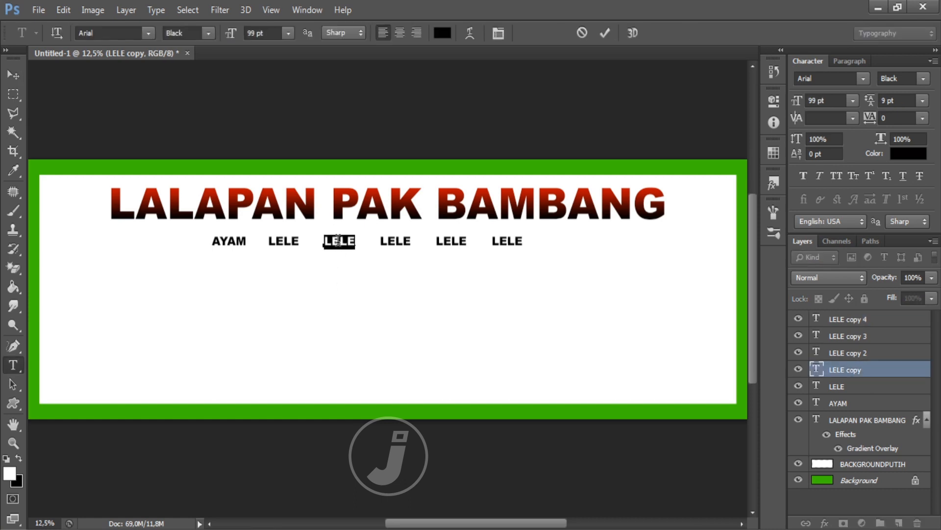
type("MUJAIR")
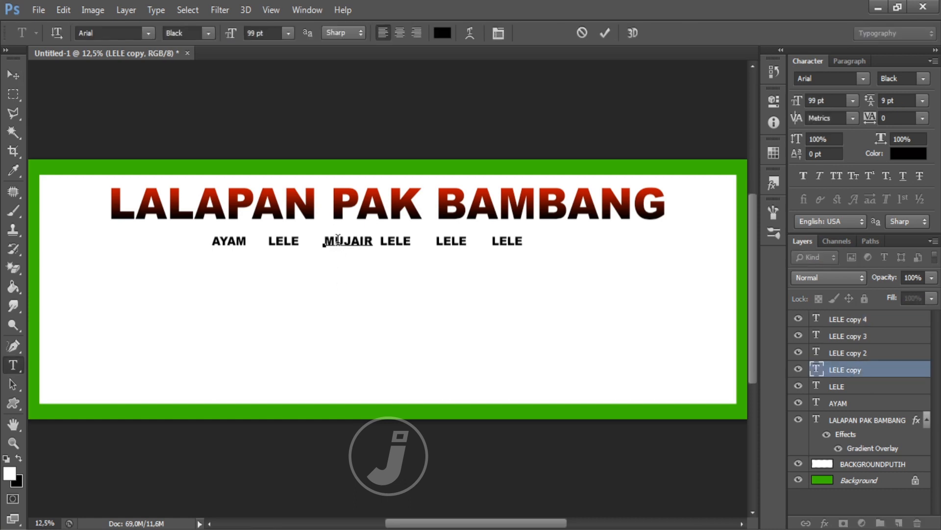
left_click(13, 76)
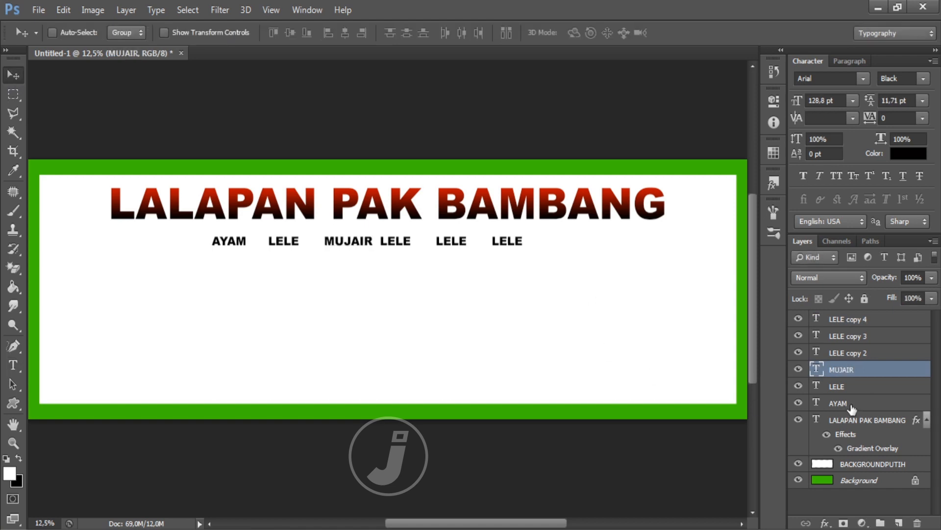
left_click(858, 353)
left_click(799, 352)
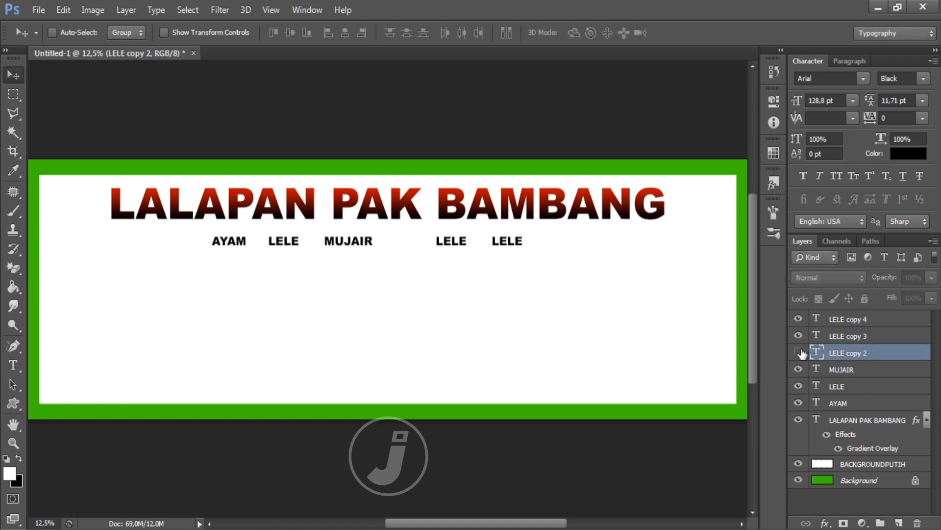
left_click(799, 353)
left_click(863, 319, "shift")
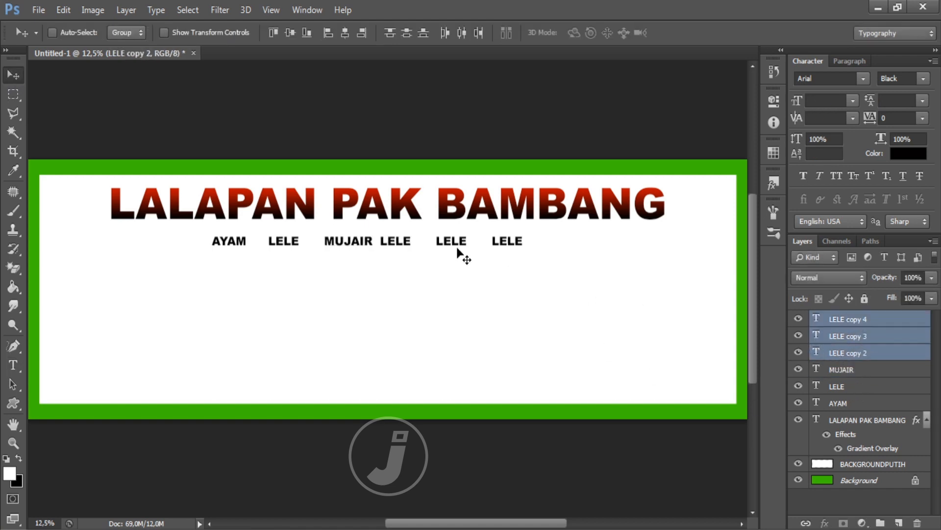
left_click_drag(452, 251, 472, 250)
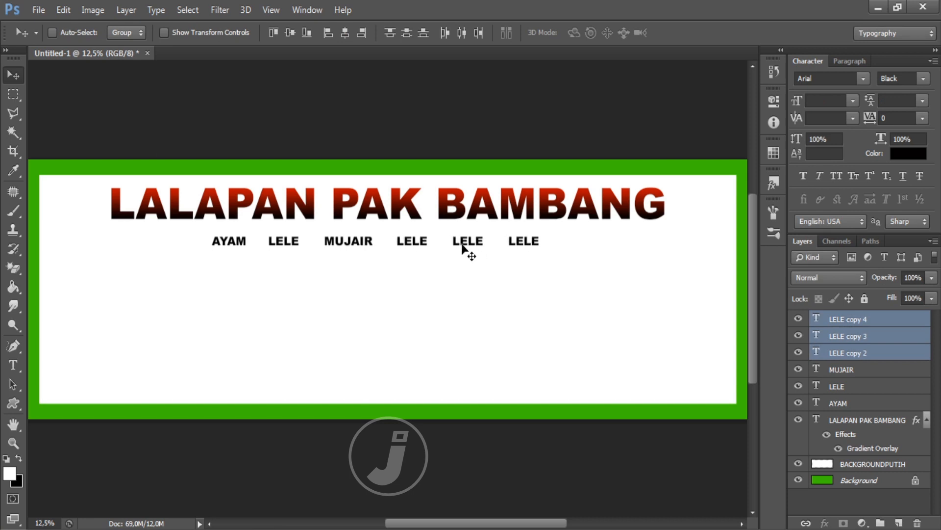
Step: Change the fourth word to 'TELUR' and nudge the last two words further right
key("t")
double_click(410, 242)
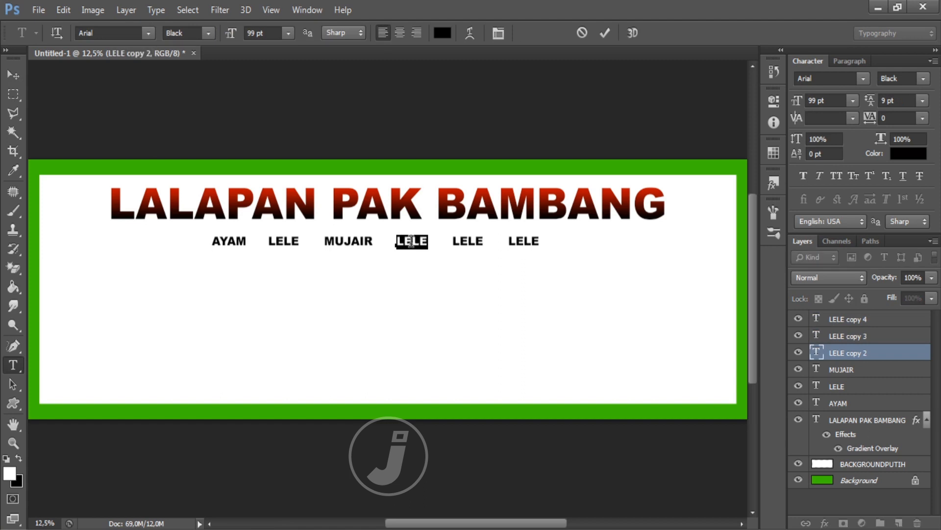
type("TELUR")
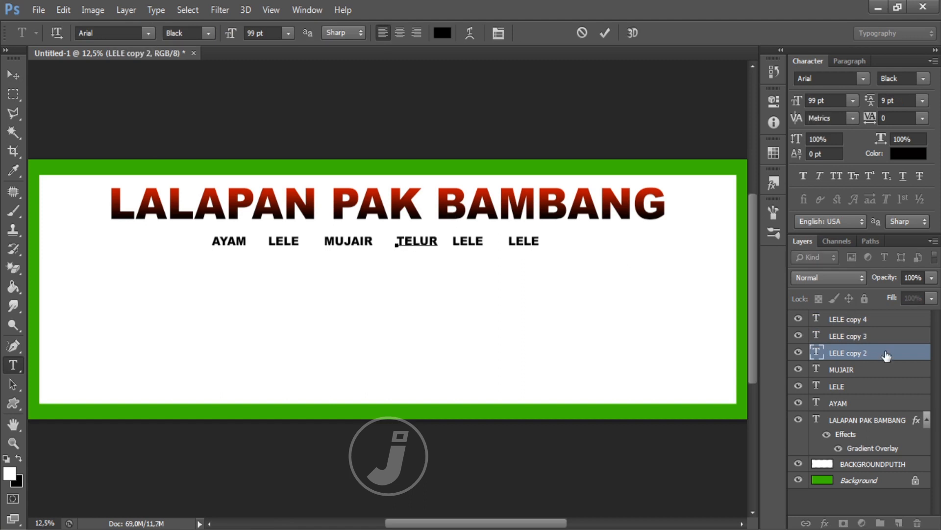
left_click(881, 337)
left_click(884, 319, "shift")
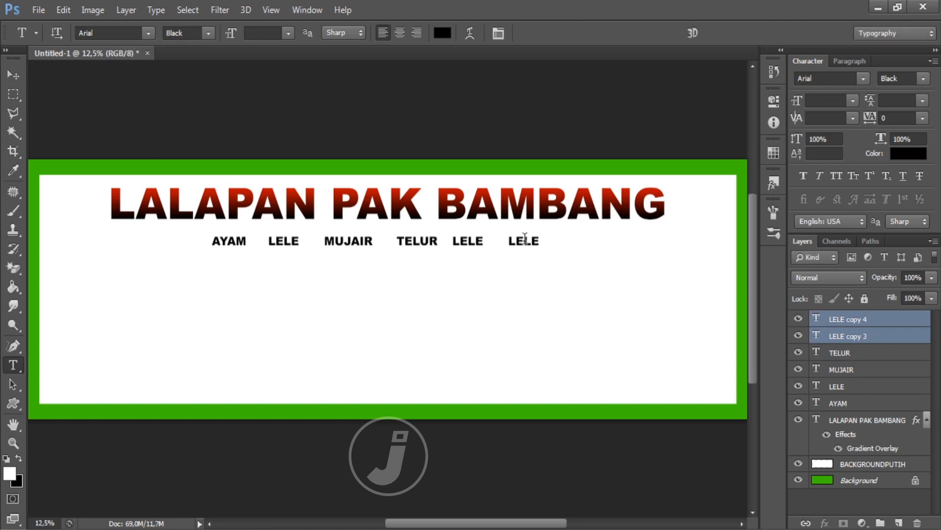
left_click(7, 75)
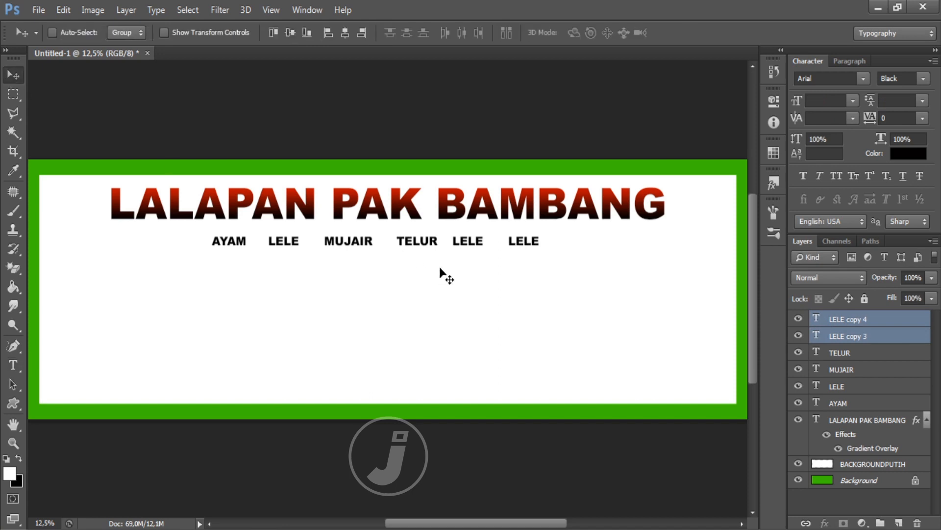
left_click_drag(439, 267, 446, 268)
key("shift+Right")
key("shift+Right")
key("shift+Right")
key("shift+Right")
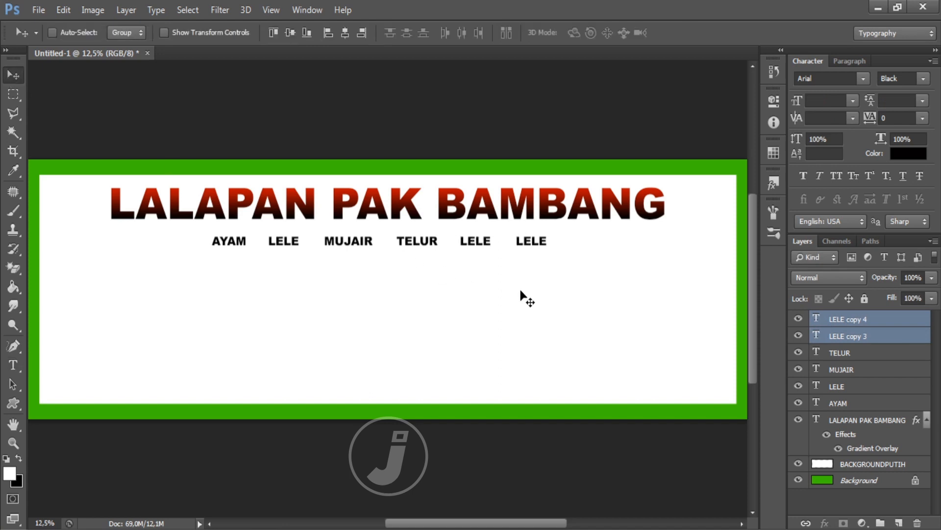
key("t")
Step: Change the fifth word to 'KAKAP' and nudge the last word right
left_click(485, 243)
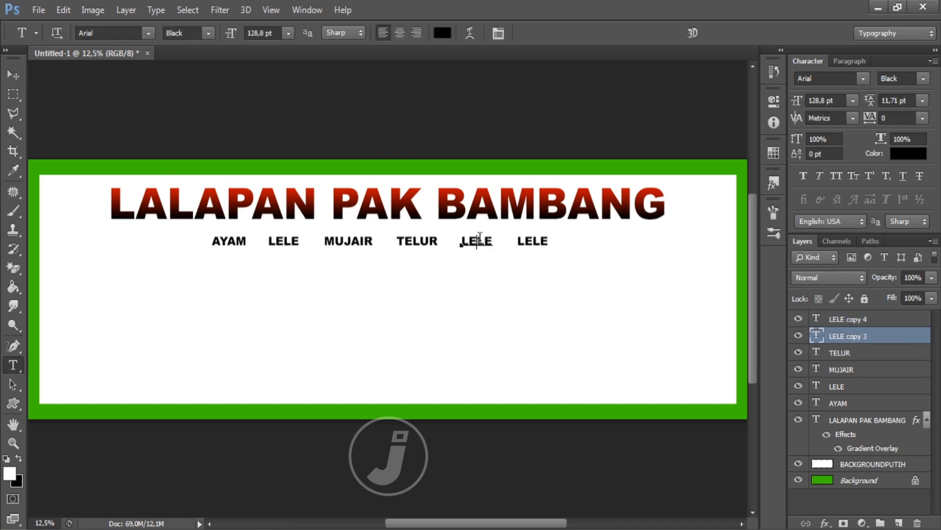
double_click(482, 239)
type("KAKAP")
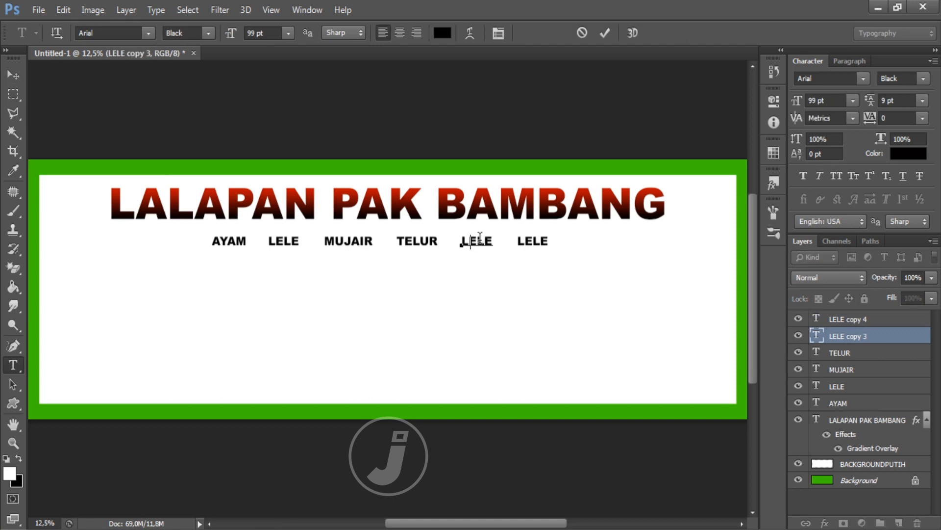
left_click(877, 322)
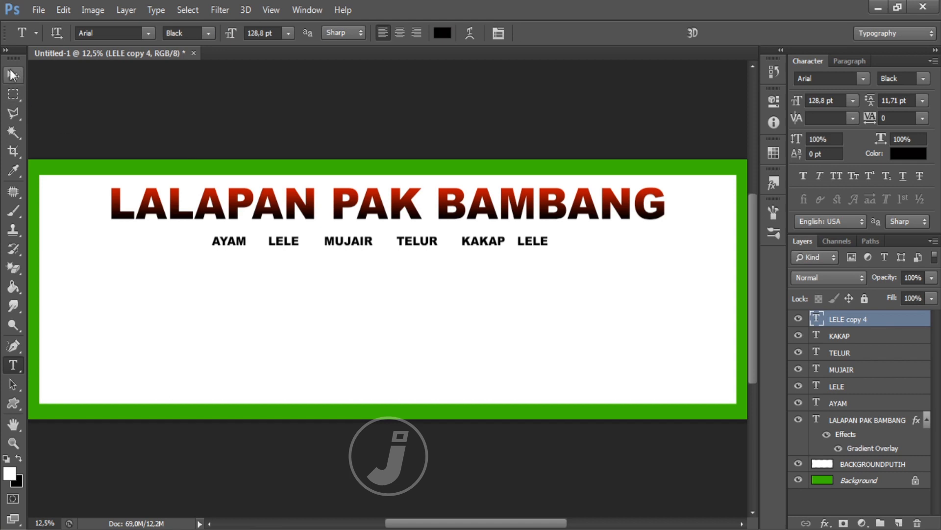
left_click(13, 75)
key("shift+Right")
key("shift+Right")
key("shift+Right")
key("shift+Right")
key("shift+Right")
key("shift+Right")
key("shift+Right")
key("shift+Right")
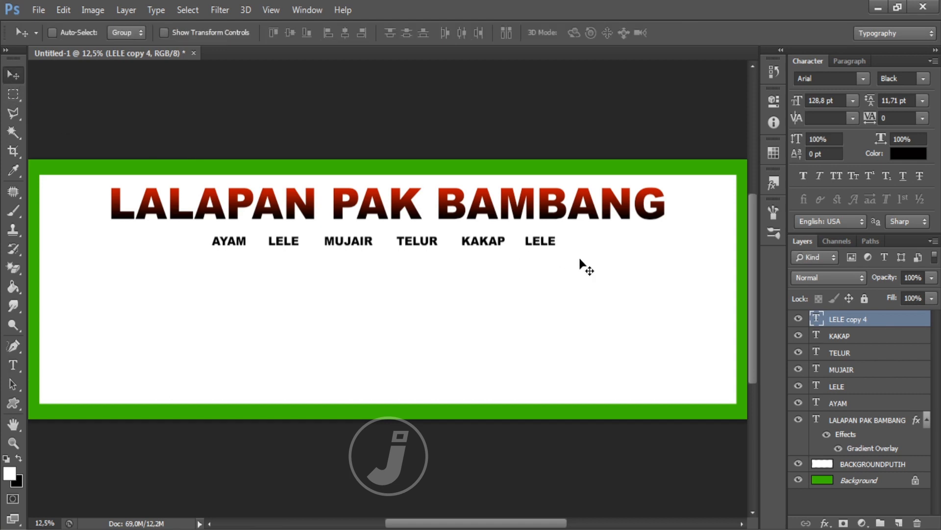
Step: Change the last word to 'BEBEK' and select all six menu word layers
key("t")
left_click(540, 241)
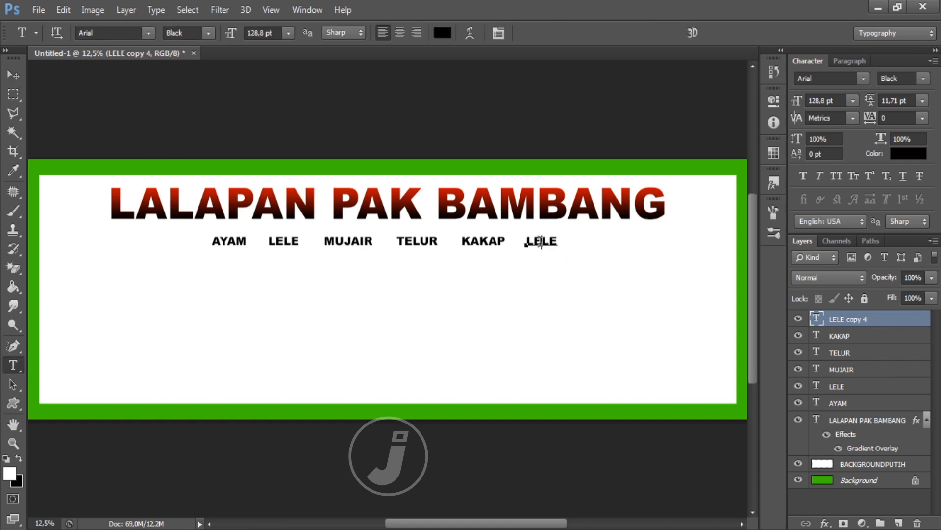
double_click(540, 241)
type("BEBE")
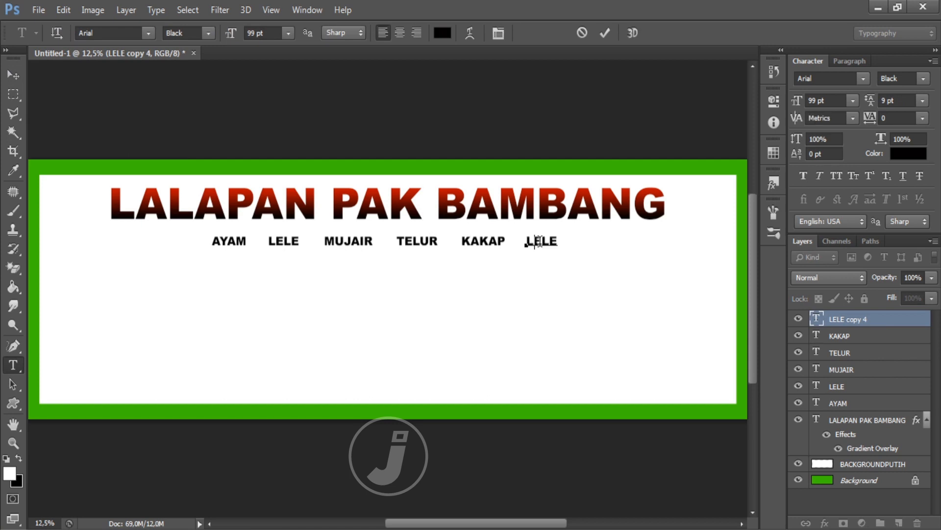
type("K")
key("ctrl+Return")
key("v")
left_click(853, 406, "shift")
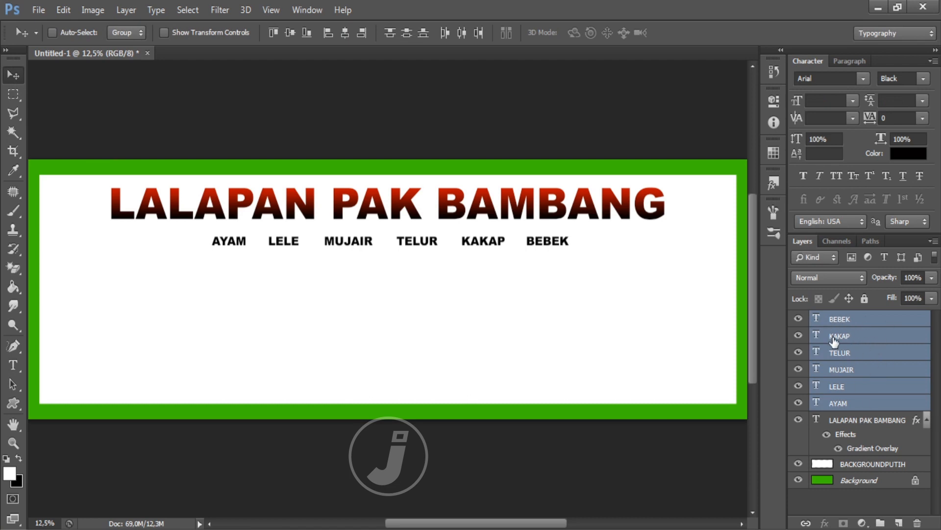
Step: Group the six menu word layers and name the group IKAN
key("ctrl+g")
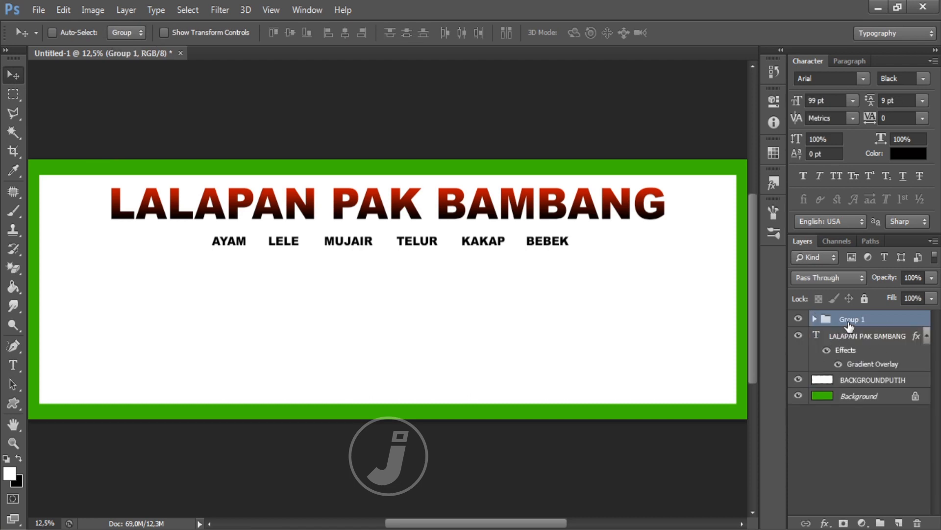
double_click(851, 320)
type("lauk")
key("Return")
Step: Centre the IKAN row vertically on the Background and move it just below the title
left_click(874, 401, "ctrl")
left_click(290, 34)
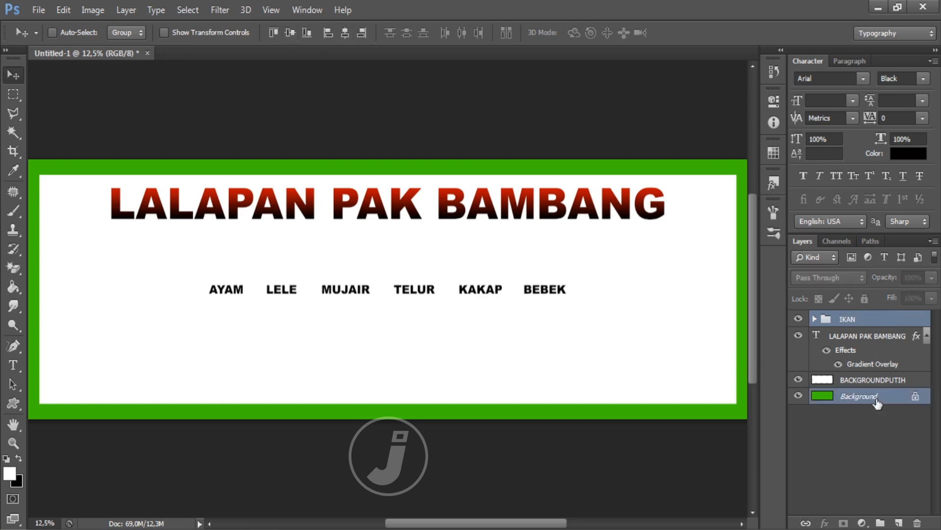
left_click(883, 323)
left_click_drag(384, 320, 389, 261)
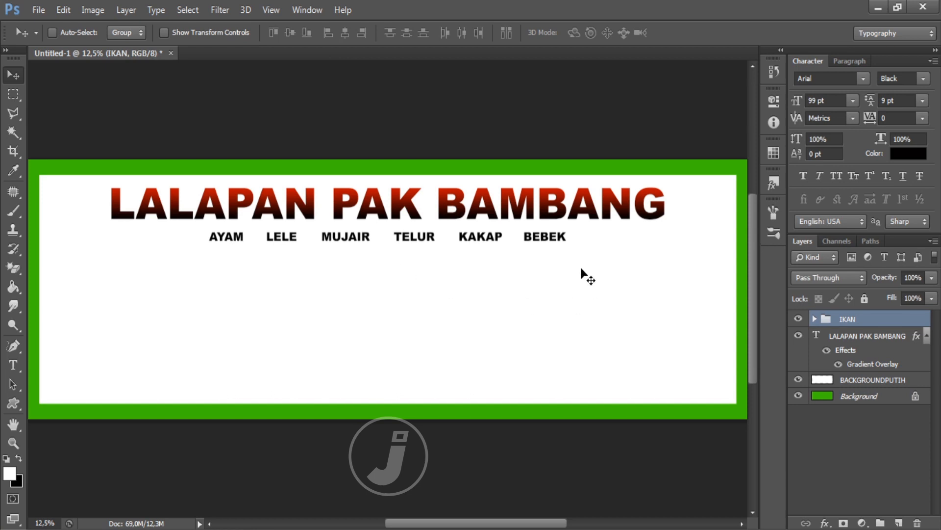
Step: Scale the word row to about 118.5% and add an empty Layer 1
key("ctrl+t")
left_click_drag(567, 245, 603, 246)
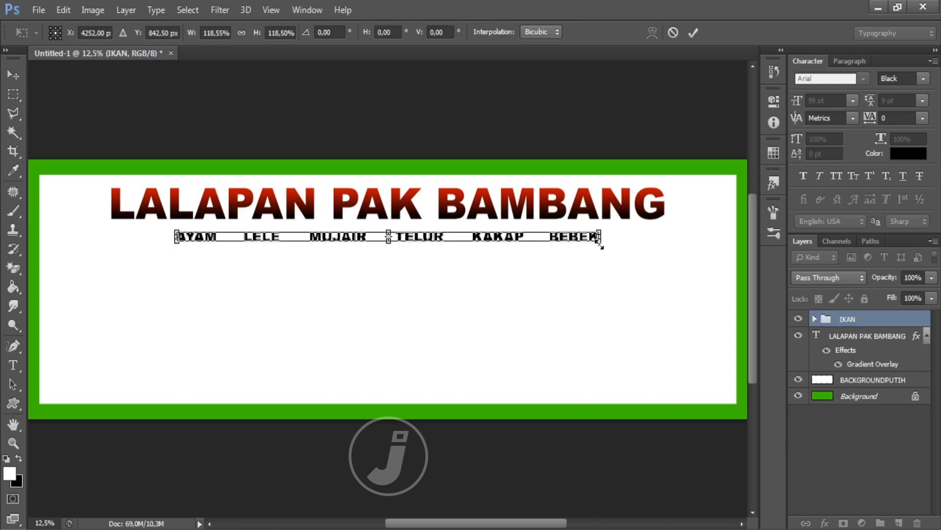
key("Return")
left_click(897, 521)
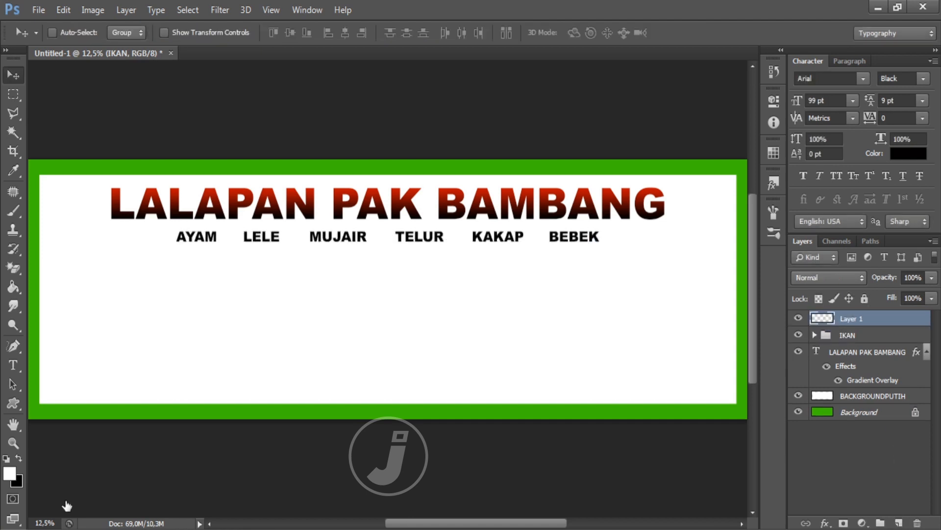
Step: Set the foreground colour to red and use the Brush at size 175
left_click(10, 473)
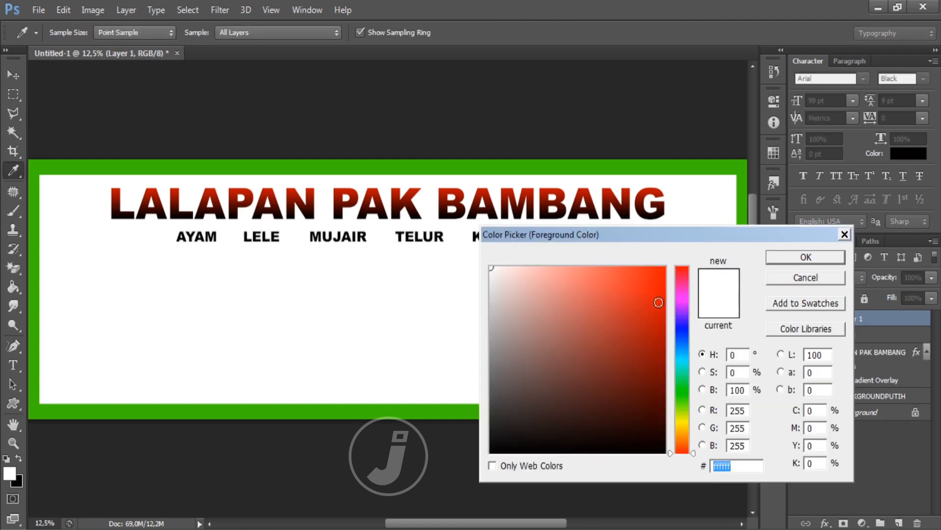
left_click(664, 308)
left_click(787, 257)
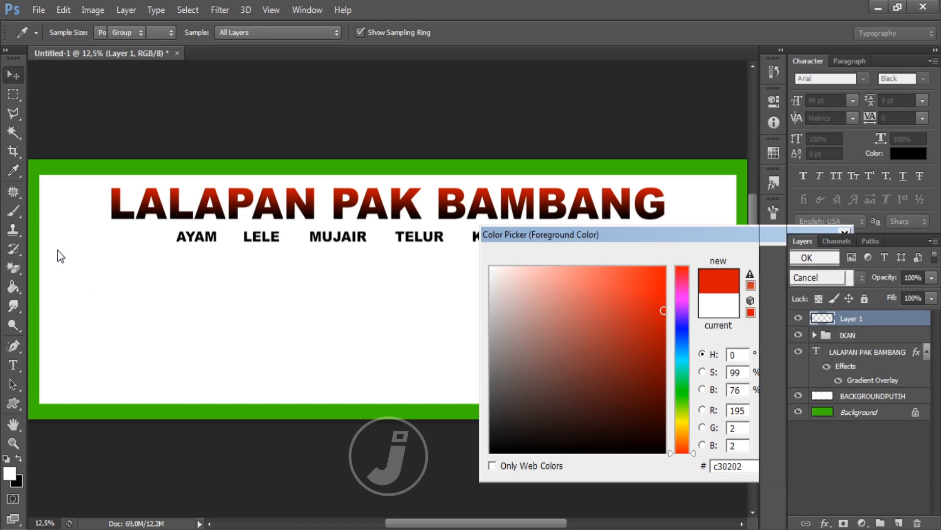
mouse_move(19, 215)
left_mouse_down()
mouse_move(95, 219)
mouse_move(94, 212)
left_mouse_up()
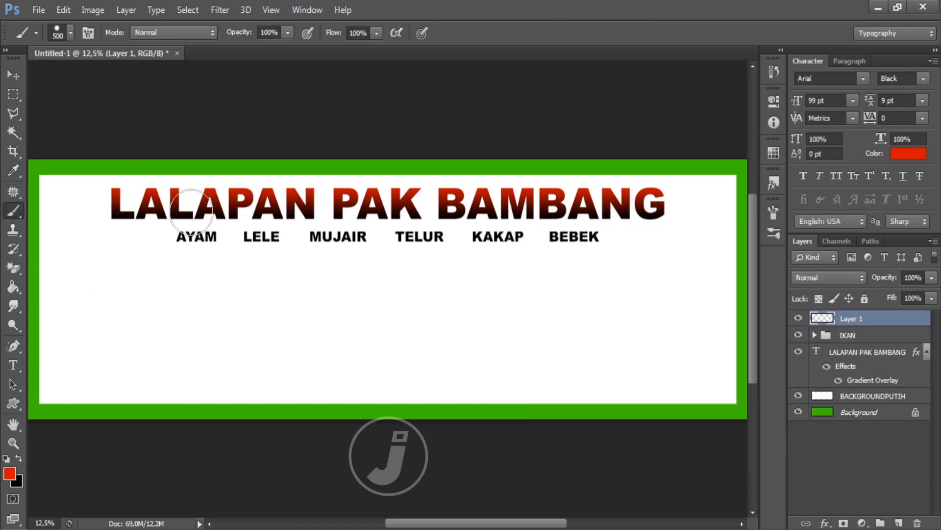
key("bracketleft")
key("bracketleft")
key("bracketleft")
key("bracketleft")
key("bracketleft")
Step: Paint a red dot between AYAM and LELE, copy it before MUJAIR, then call up File > Open
left_click(230, 237)
left_click(12, 76)
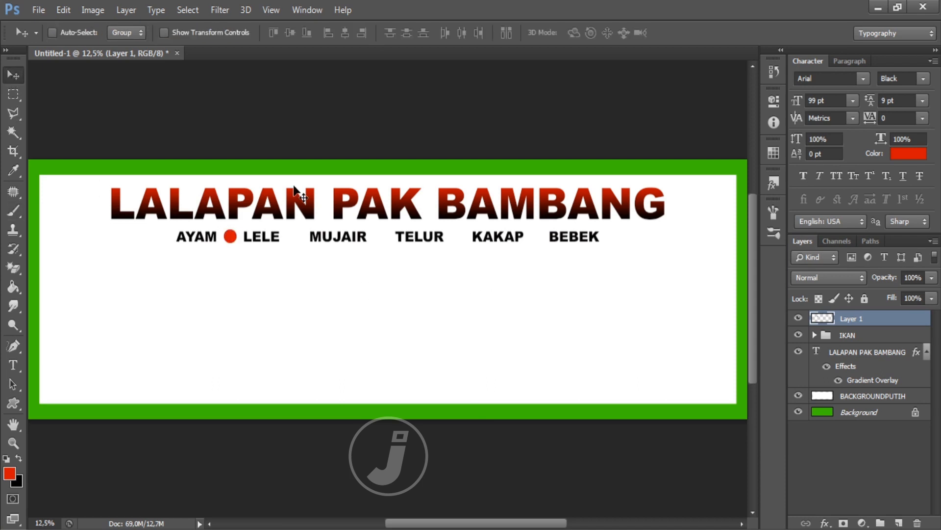
left_click_drag(237, 272, 561, 273)
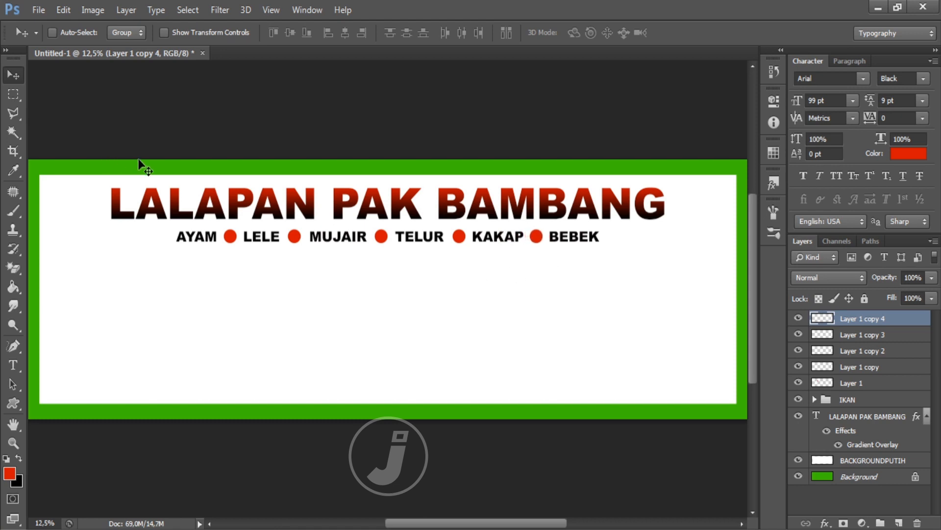
left_click(39, 10)
left_click(49, 27)
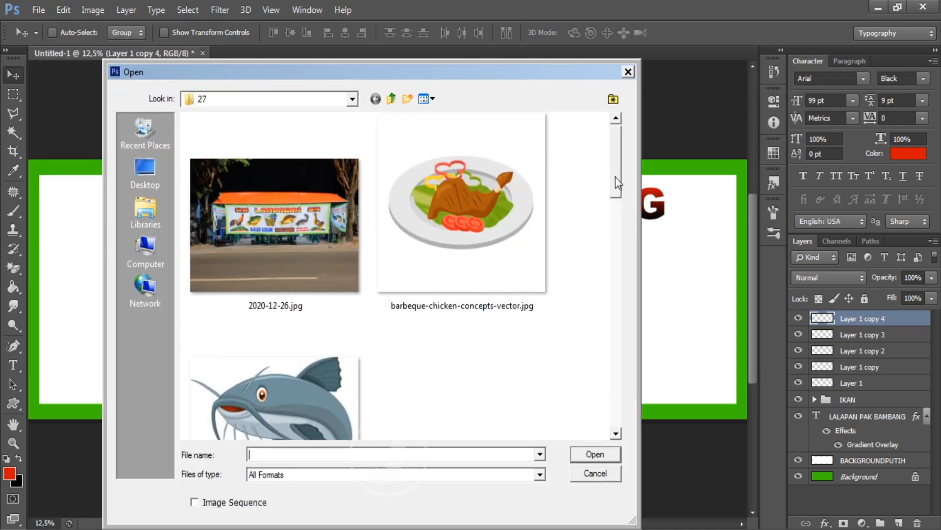
Step: Open the barbeque chicken, catfish, grass, duck, Nile tilapia and rooster images from folder 27 together
left_click_drag(616, 176, 617, 245)
left_click(478, 178)
left_click(305, 358, "ctrl")
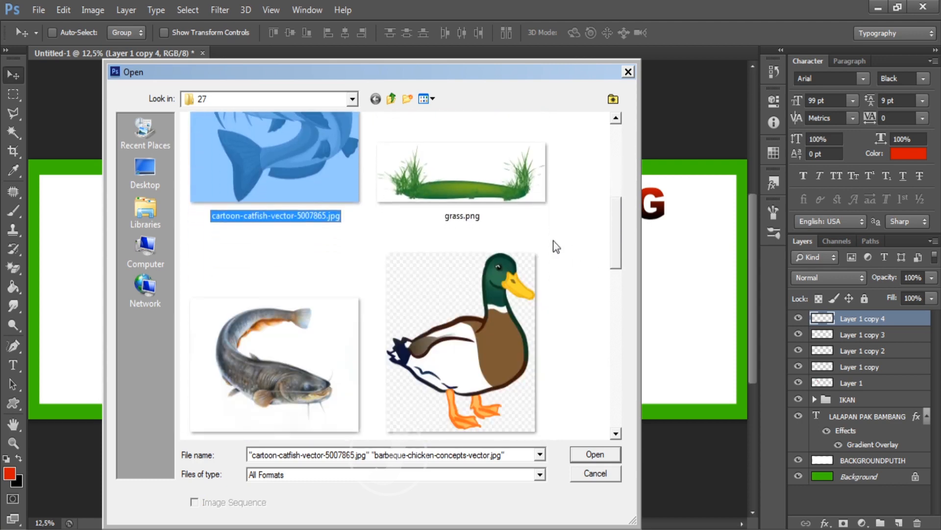
left_click(485, 200, "ctrl")
left_click(498, 339, "ctrl")
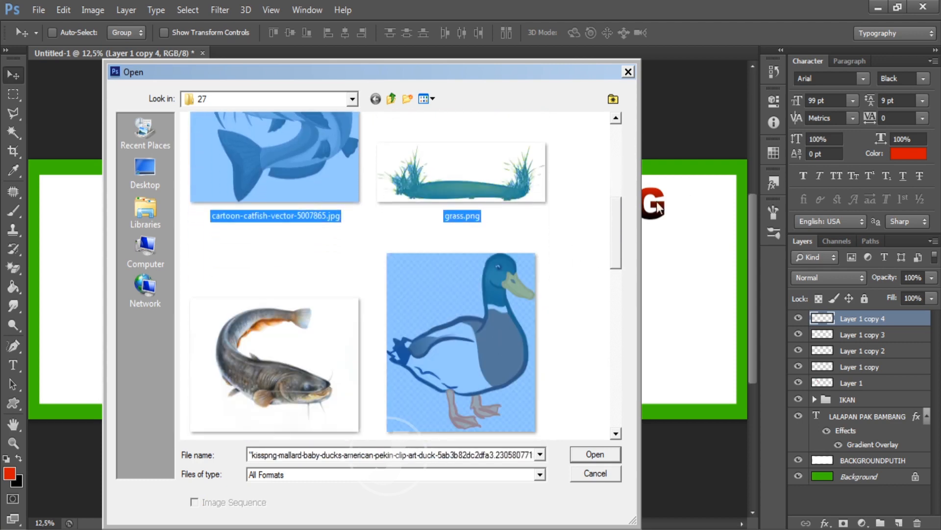
left_click_drag(617, 248, 621, 396)
left_click(284, 235, "ctrl")
left_click(269, 350, "ctrl")
left_click(595, 454)
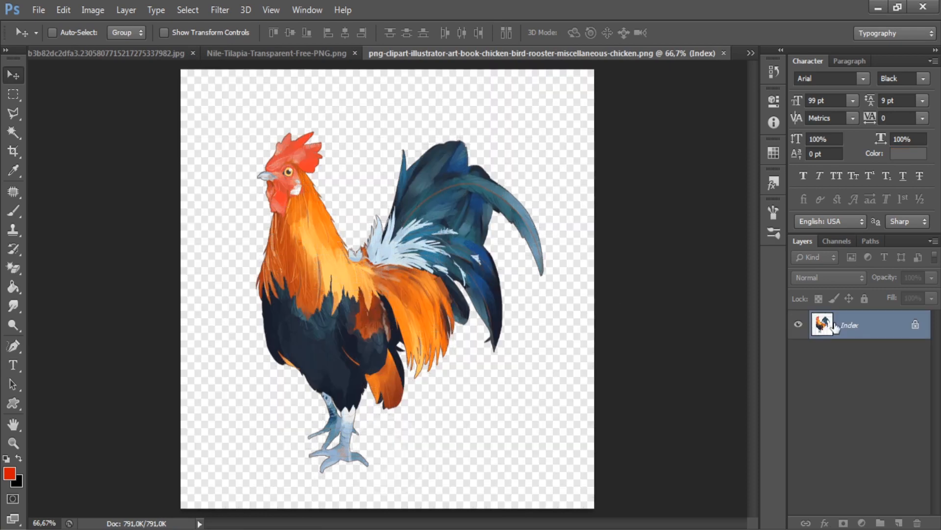
Step: Convert the rooster image to RGB, unlock its background, erase the white and select all
left_click(98, 15)
mouse_move(161, 27)
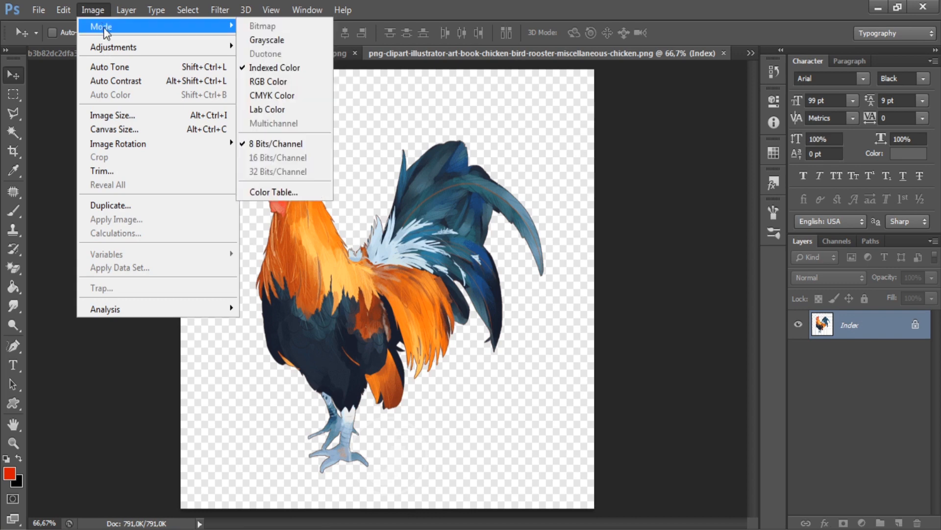
left_click(281, 80)
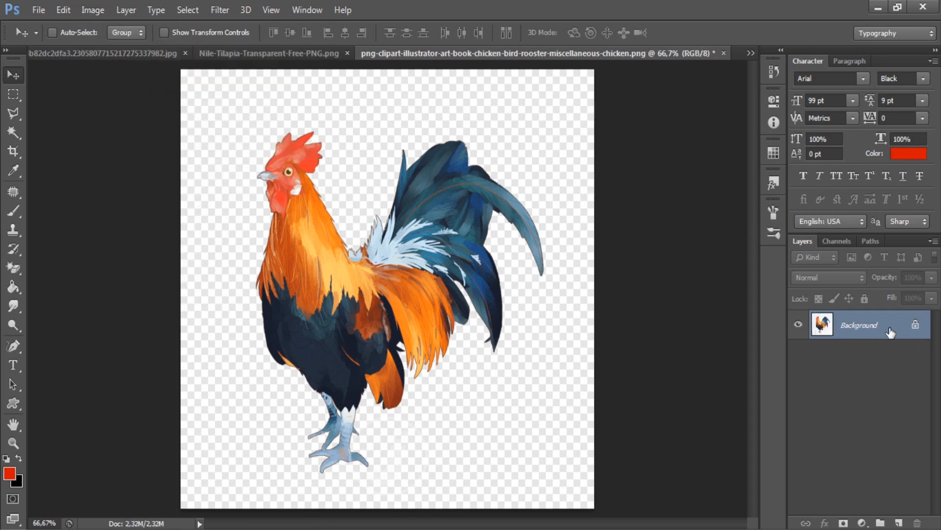
double_click(890, 333)
key("Return")
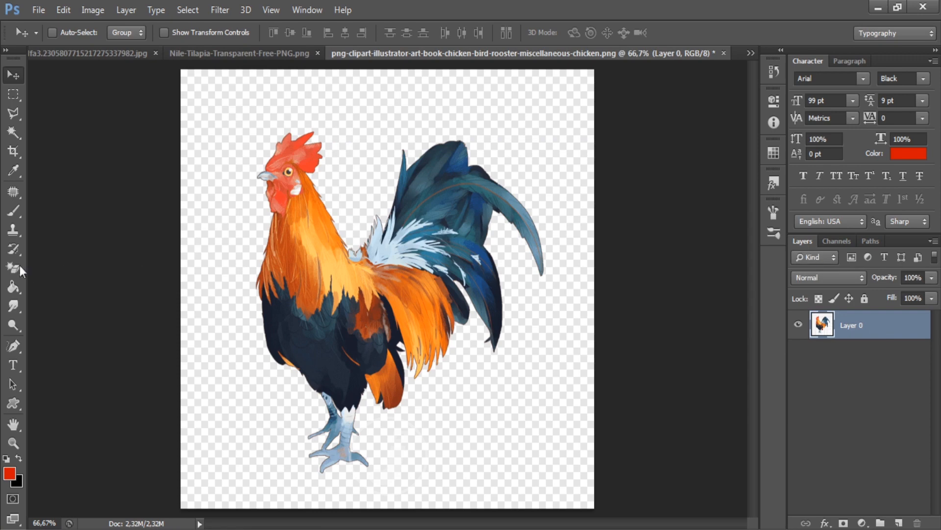
left_click(18, 268)
left_click(370, 123)
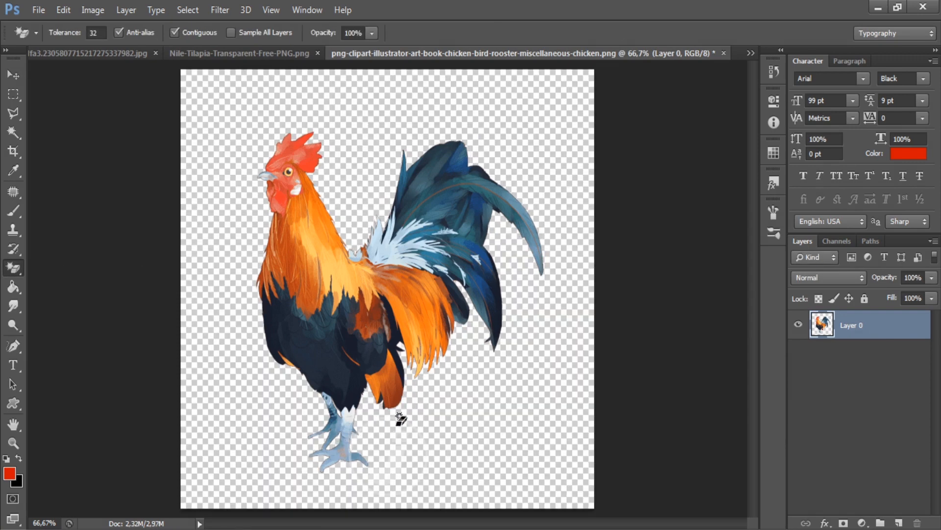
key("ctrl+a")
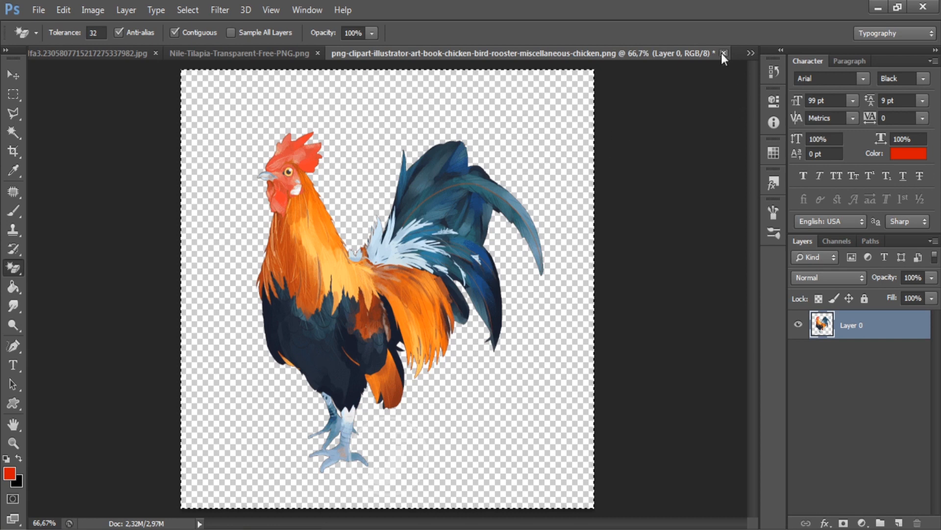
Step: Close the rooster image without saving and return to the Untitled-1 banner
left_click(724, 53)
left_click(488, 215)
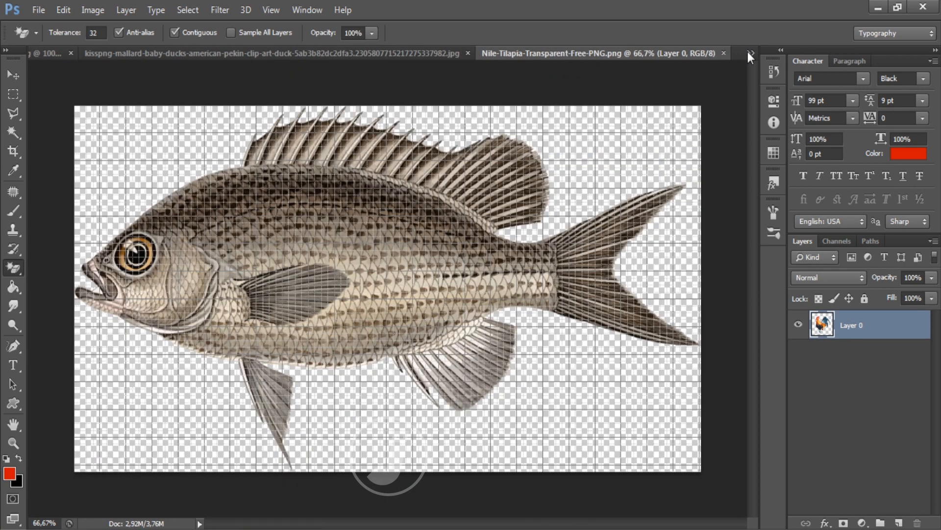
left_click(749, 52)
left_click(706, 56)
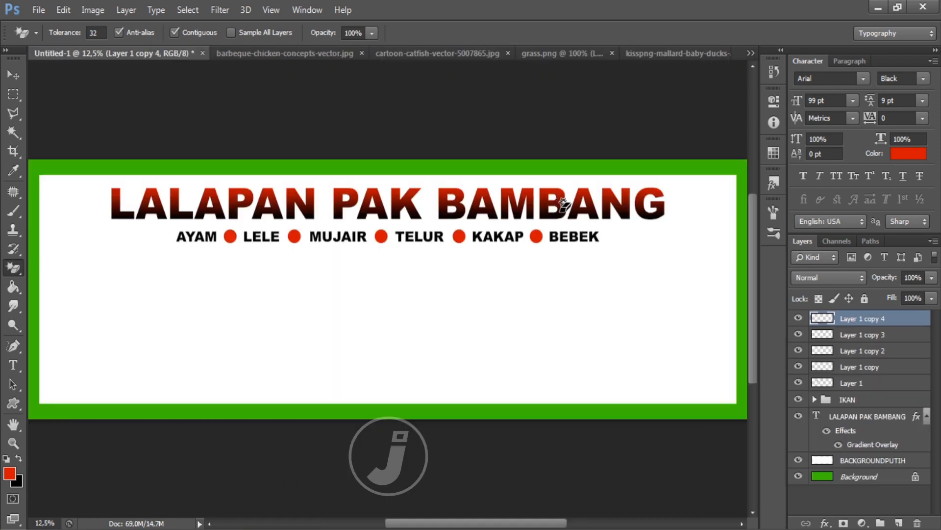
Step: Paste the rooster into the banner and flip it horizontally
key("ctrl+v")
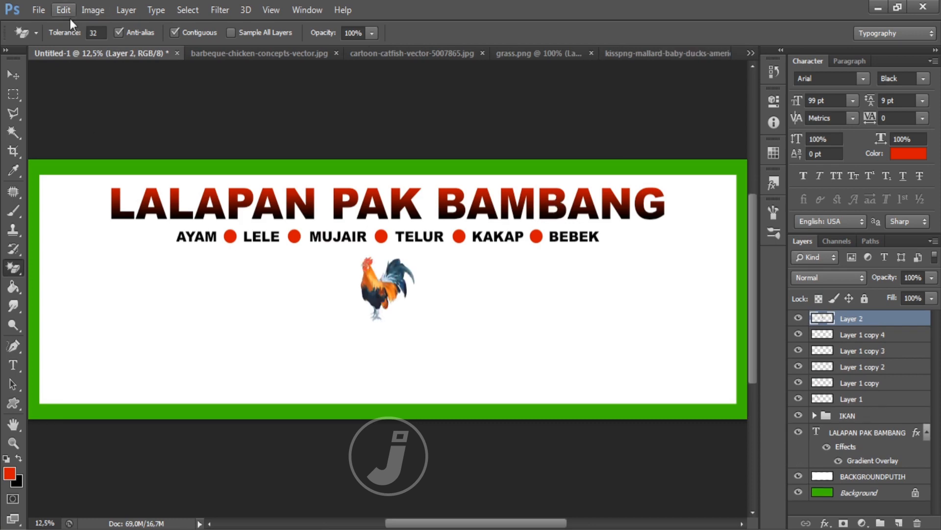
left_click(55, 12)
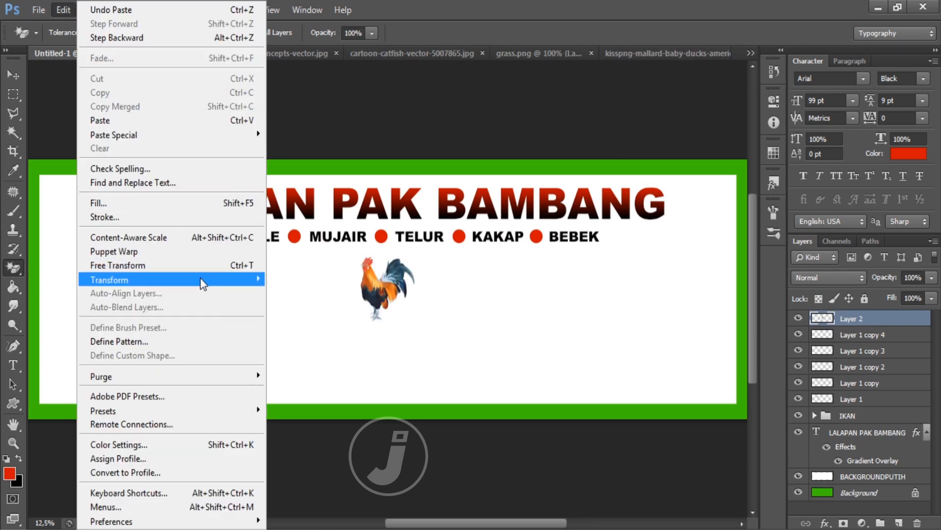
mouse_move(202, 279)
left_click(347, 437)
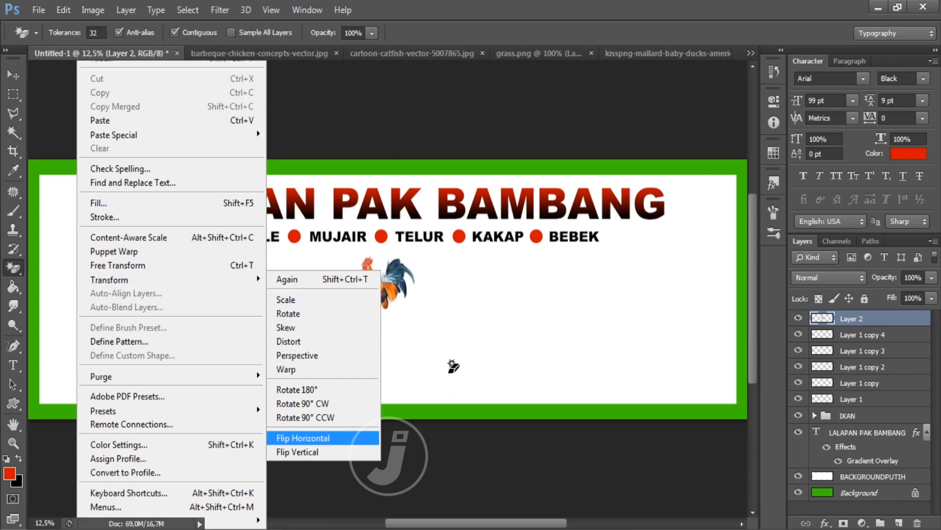
Step: Scale the rooster to about 181% and place it at the banner's lower left
key("ctrl+t")
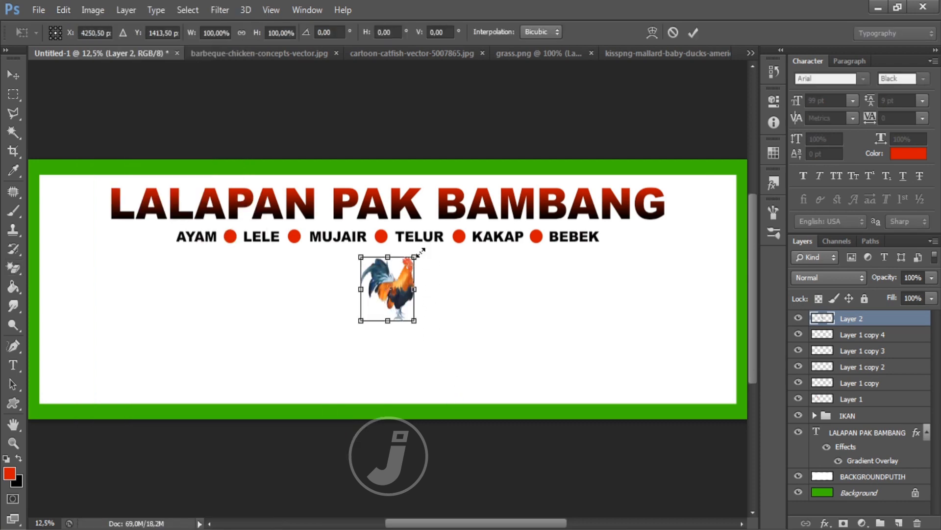
left_click_drag(415, 256, 453, 211)
left_click_drag(440, 254, 146, 319)
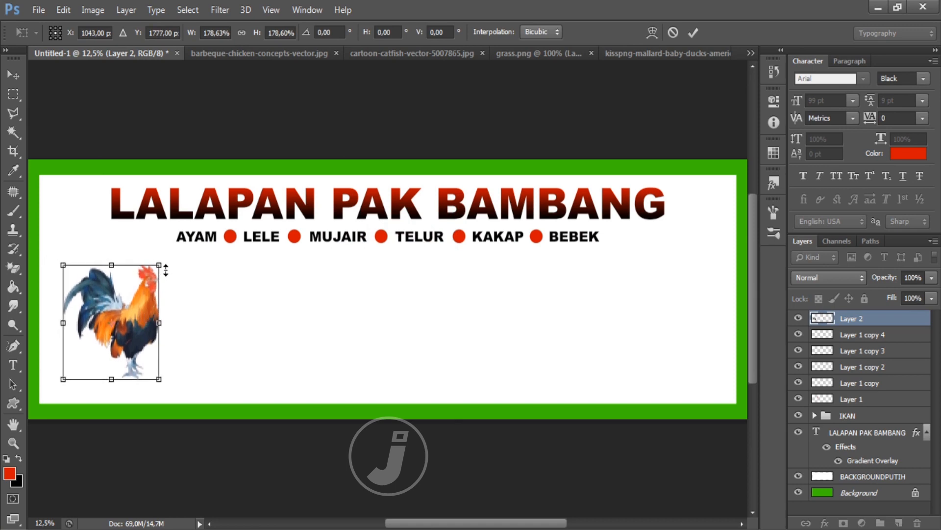
left_click_drag(159, 264, 164, 260)
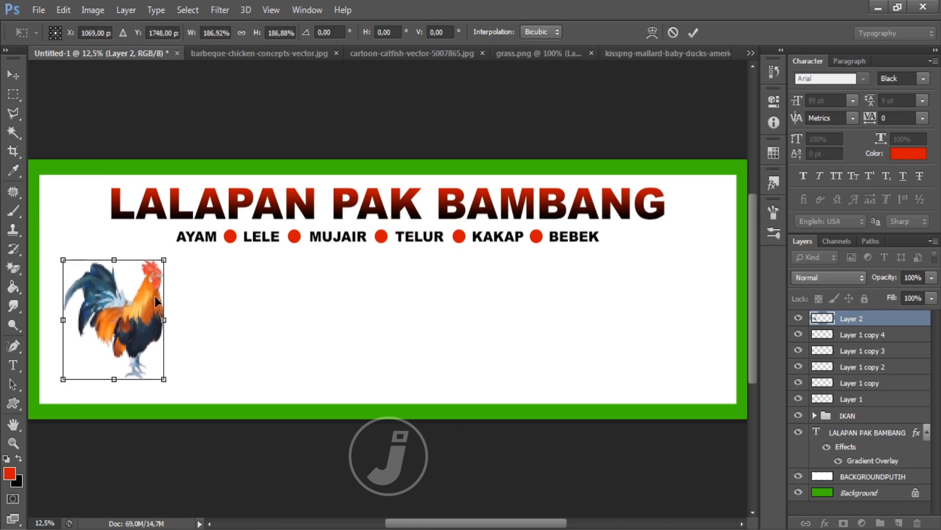
left_click_drag(154, 296, 156, 295)
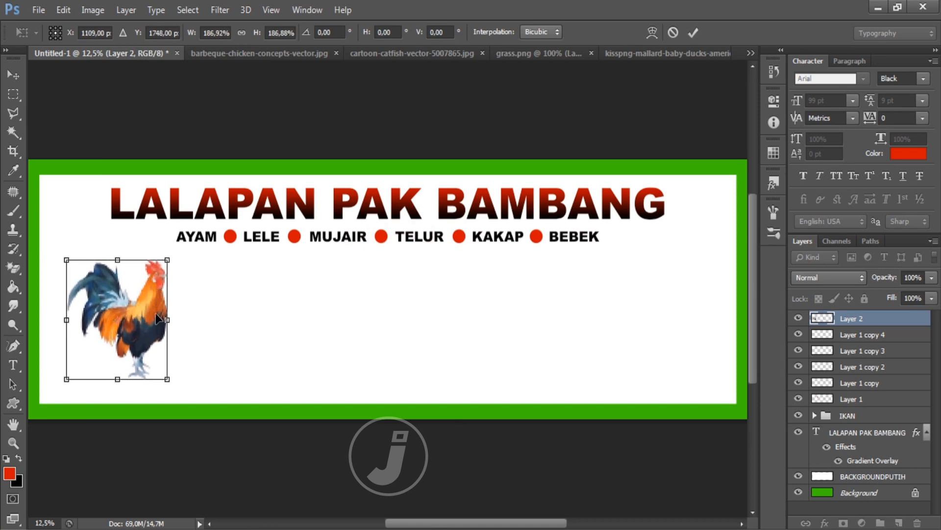
left_click_drag(165, 377, 165, 375)
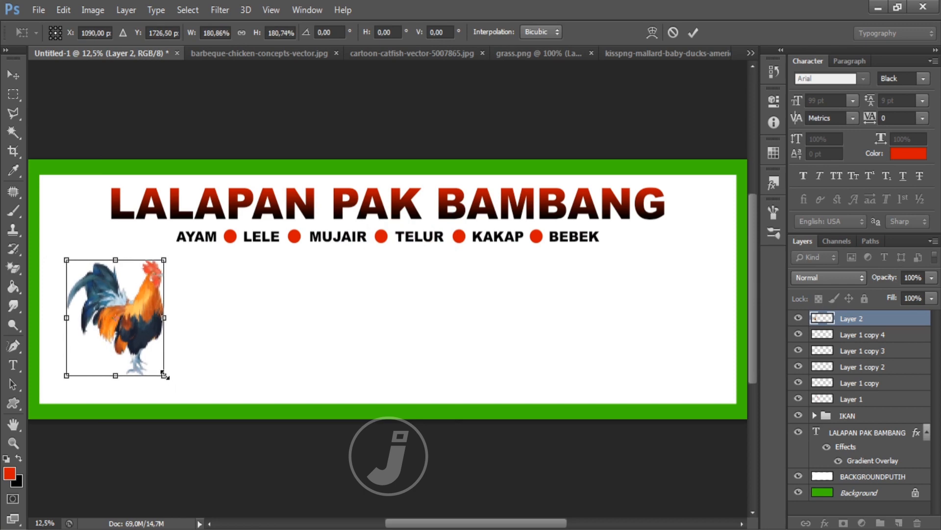
key("Return")
Step: Choose the Magic Eraser and unlock the barbeque chicken image's background as Layer 0
key("e")
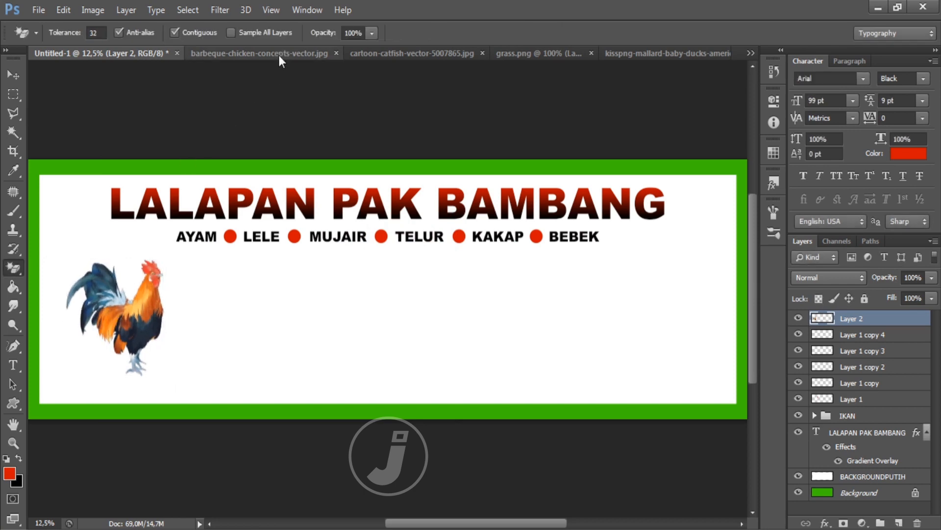
left_click(278, 54)
double_click(874, 328)
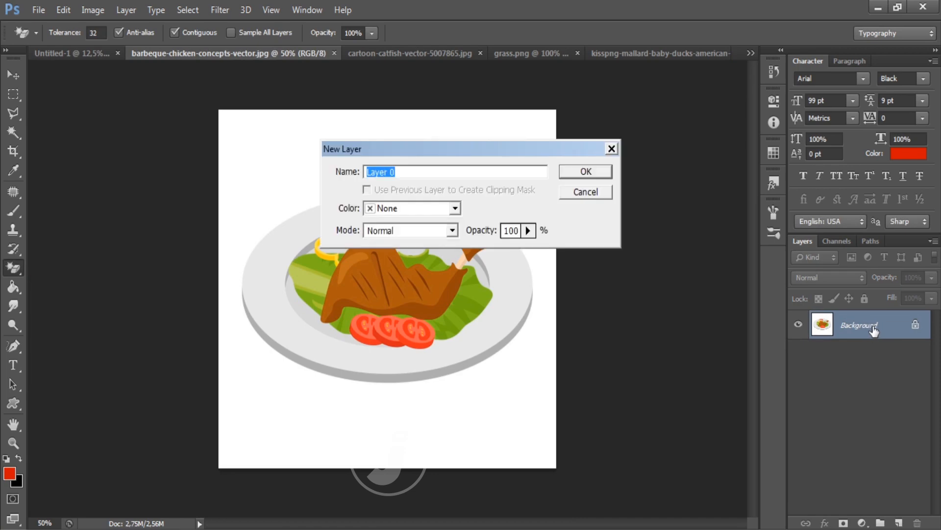
key("Return")
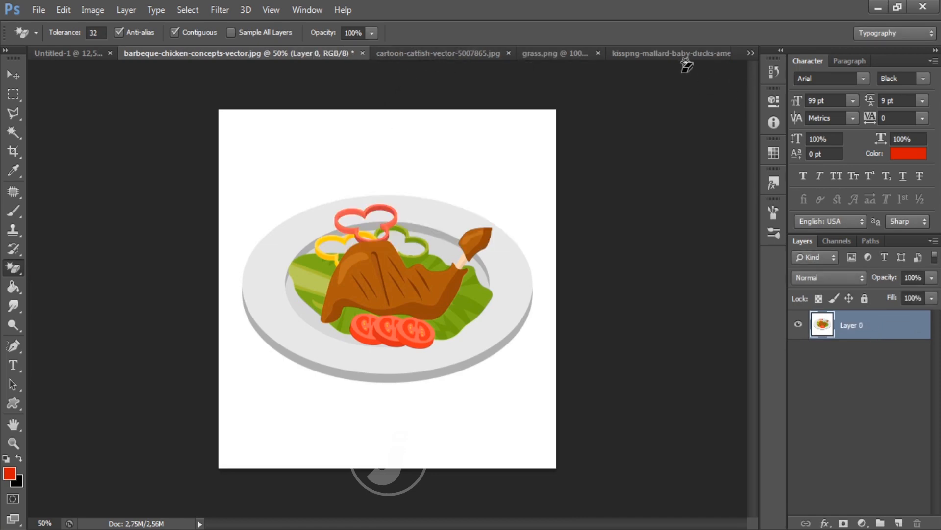
Step: Unlock the duck image's background, erase the white around the duck and select all
left_click(567, 54)
left_click(655, 54)
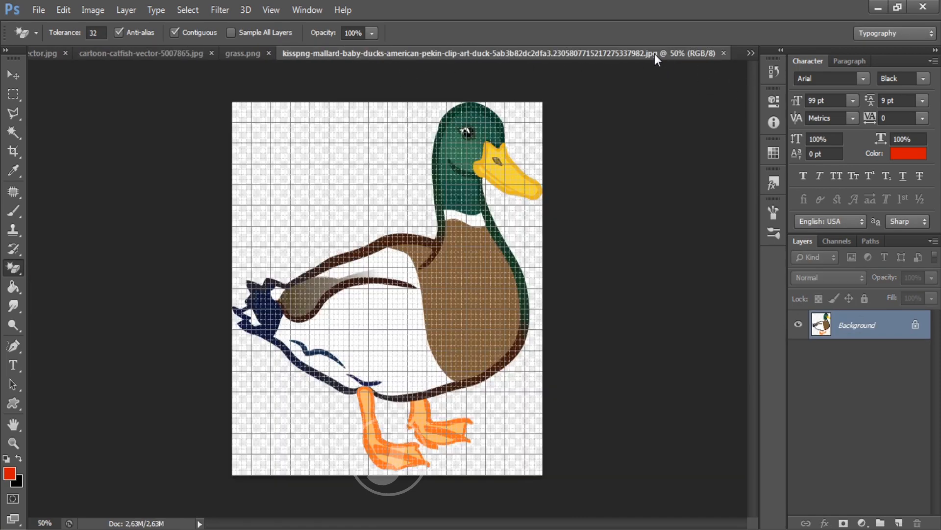
double_click(864, 323)
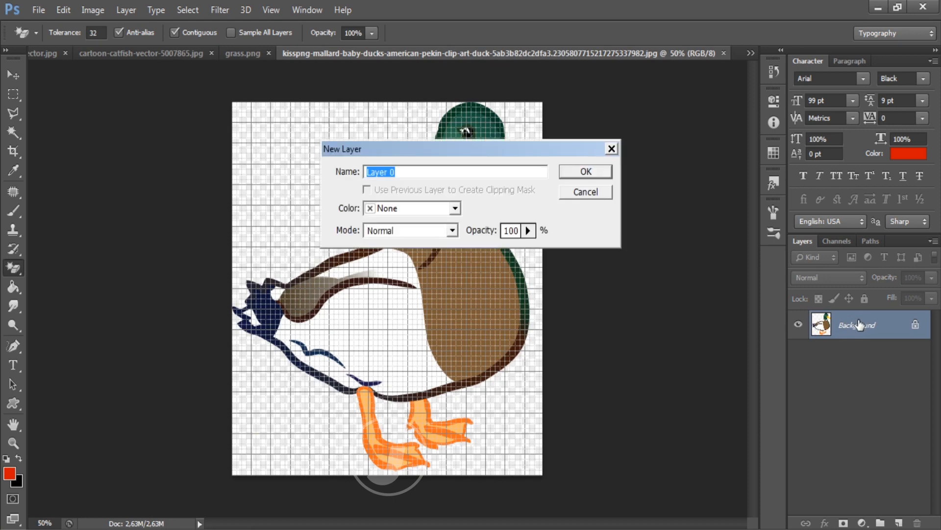
key("Return")
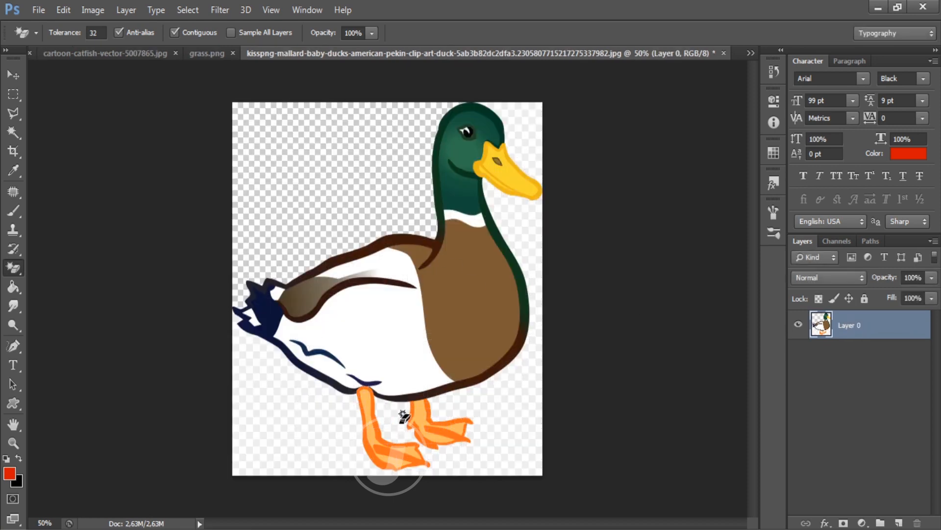
left_click(403, 415)
left_click(531, 137)
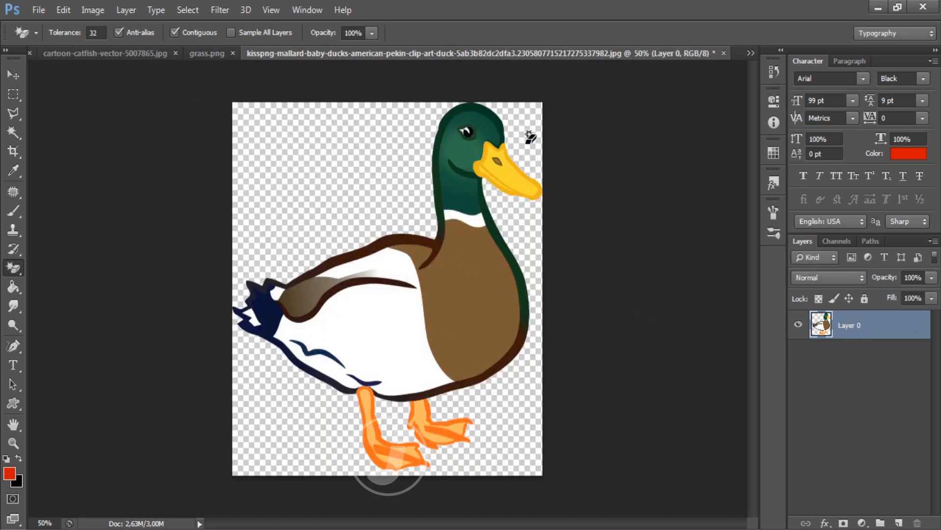
key("ctrl+a")
Step: Close the duck image without saving and paste the duck into the Untitled-1 banner
left_click(724, 53)
left_click(475, 214)
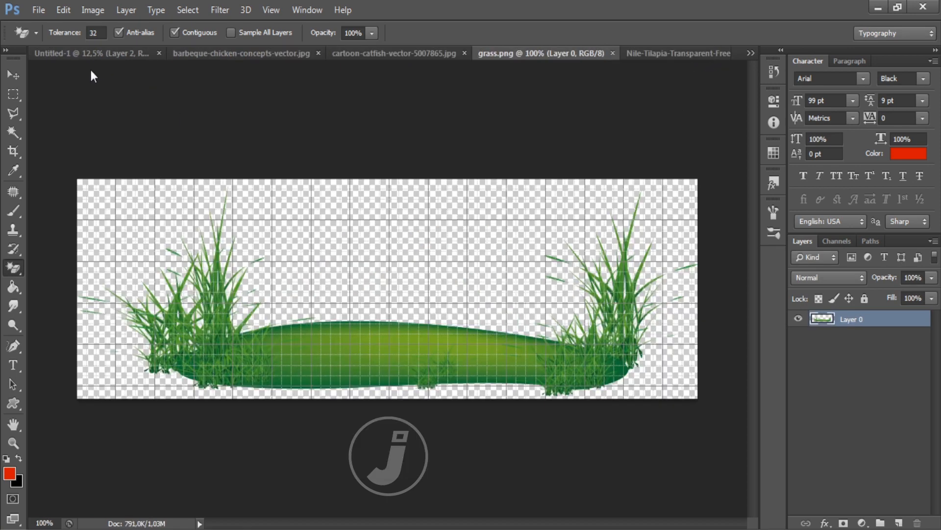
left_click(751, 52)
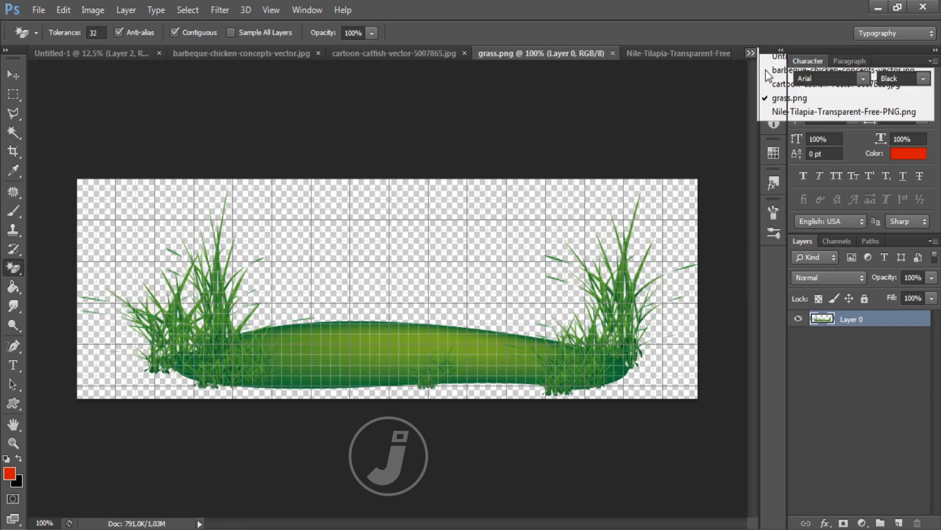
left_click(781, 57)
key("ctrl+v")
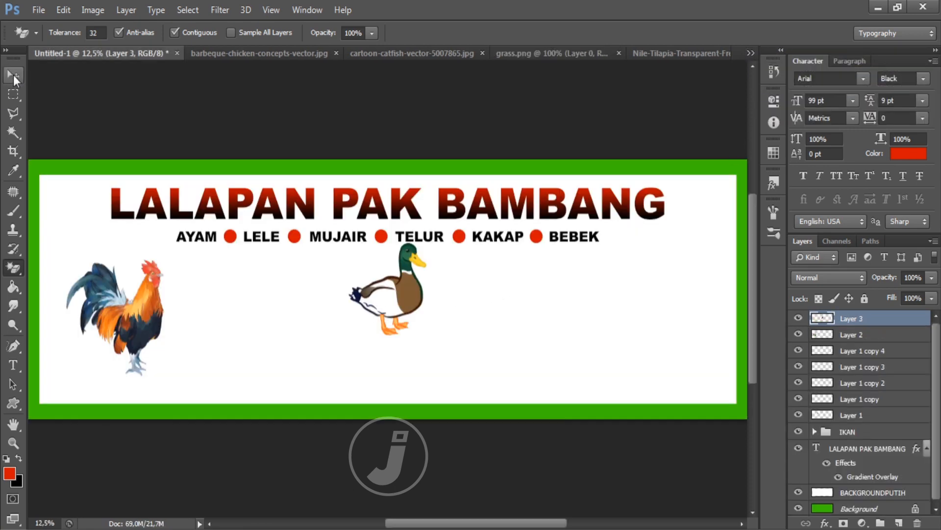
Step: Move the duck to the left and enlarge it to about 123%
left_click(13, 75)
left_click_drag(395, 328, 150, 363)
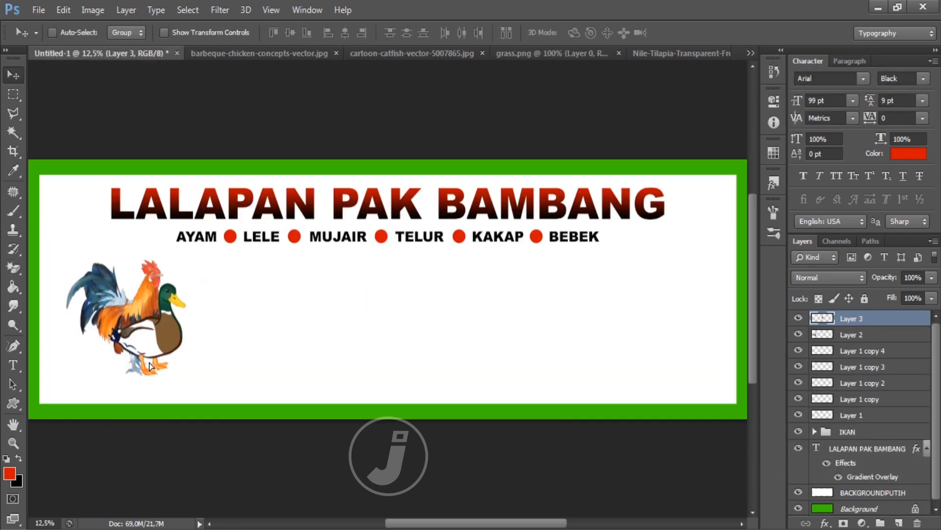
key("ctrl+t")
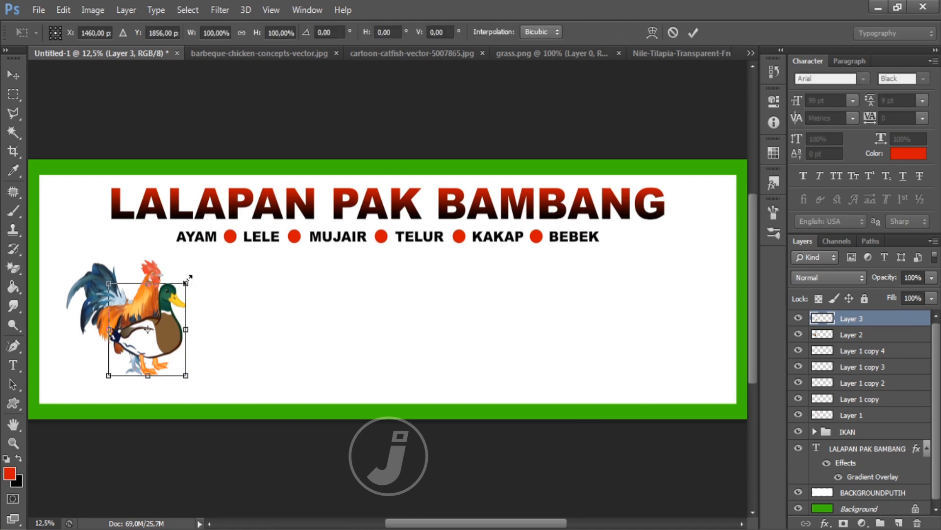
left_click_drag(187, 280, 204, 262)
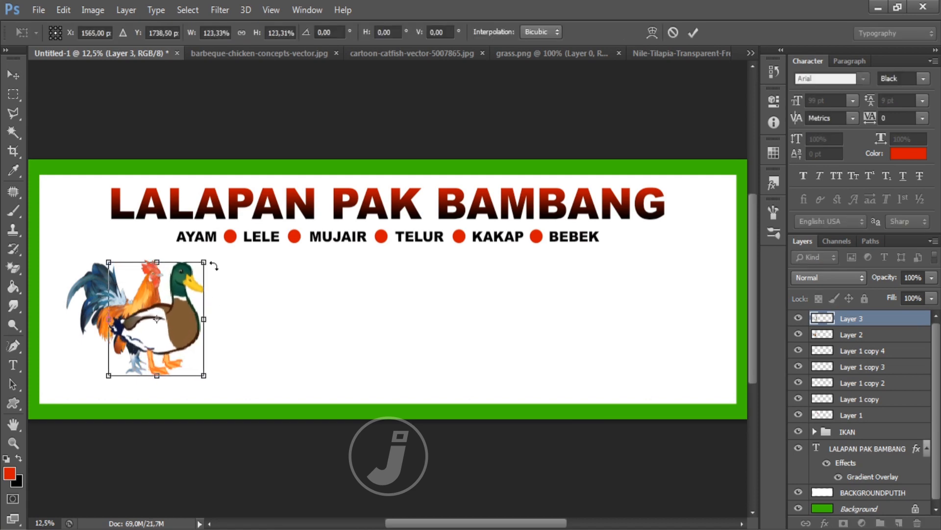
key("Return")
Step: Mirror the duck horizontally and move it to the banner's right end
left_click(63, 10)
mouse_move(240, 281)
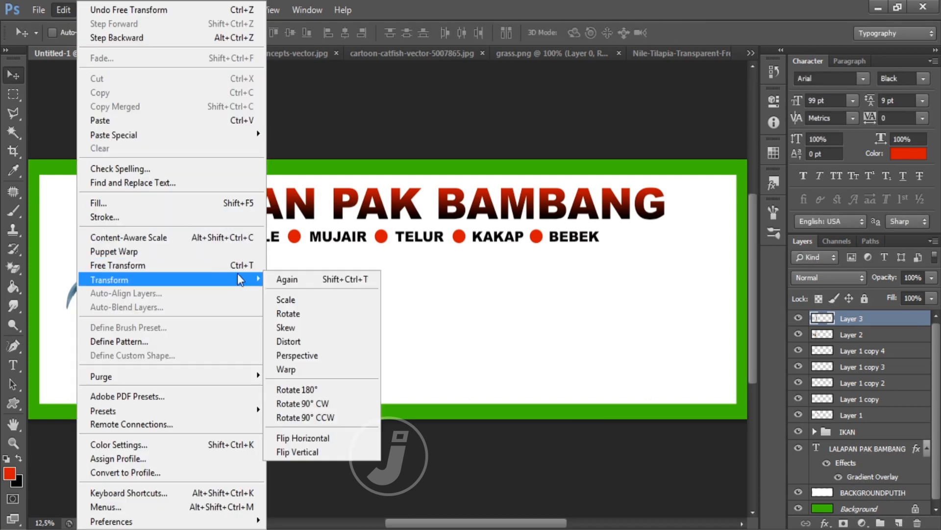
left_click(327, 438)
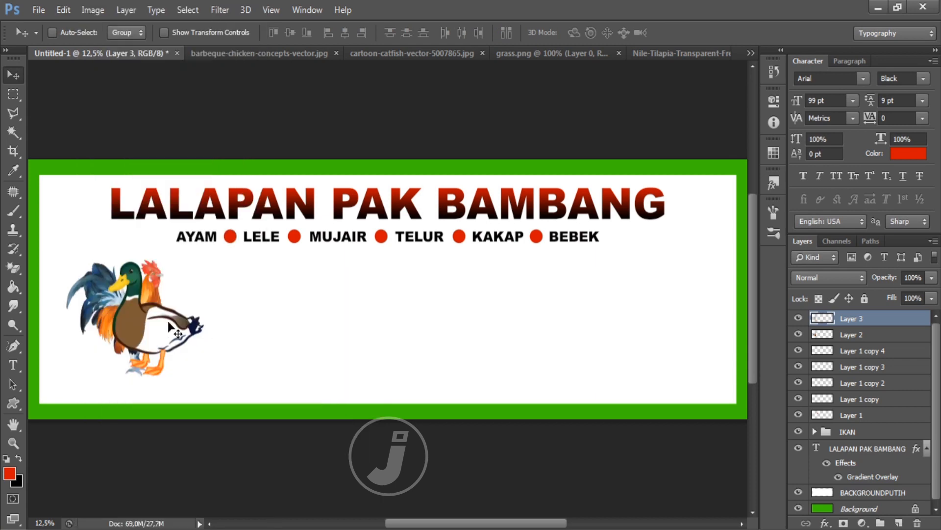
left_click_drag(168, 320, 666, 321)
left_click(299, 54)
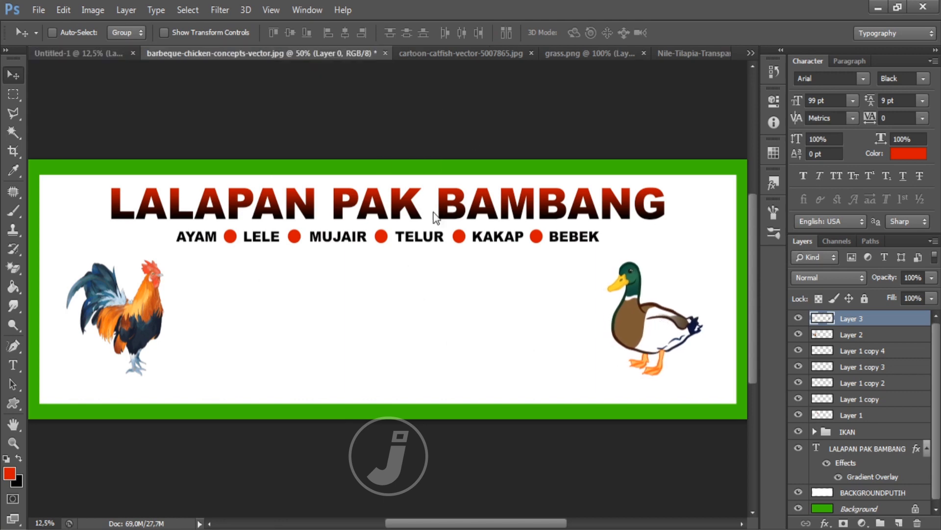
Step: Bring the plate area of the barbeque chicken image into the banner and nudge it slightly up
left_click(13, 94)
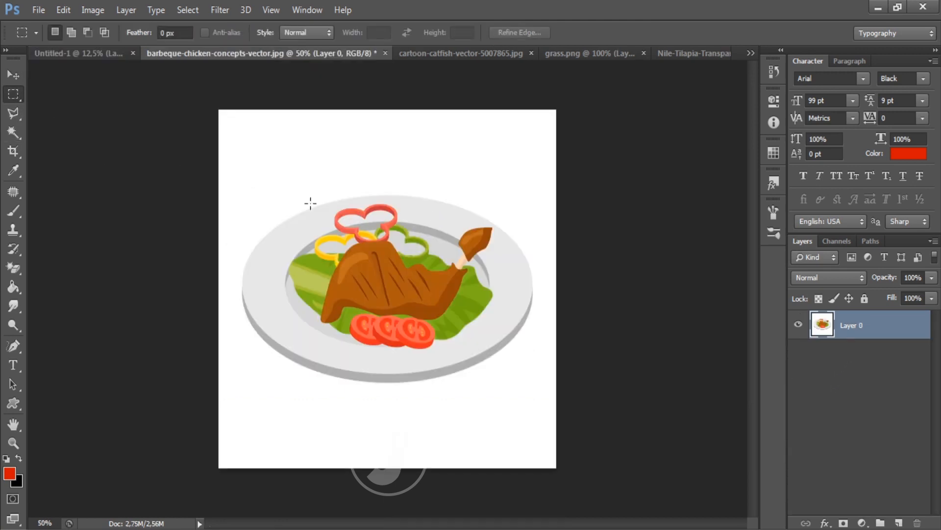
left_click_drag(510, 257, 585, 388)
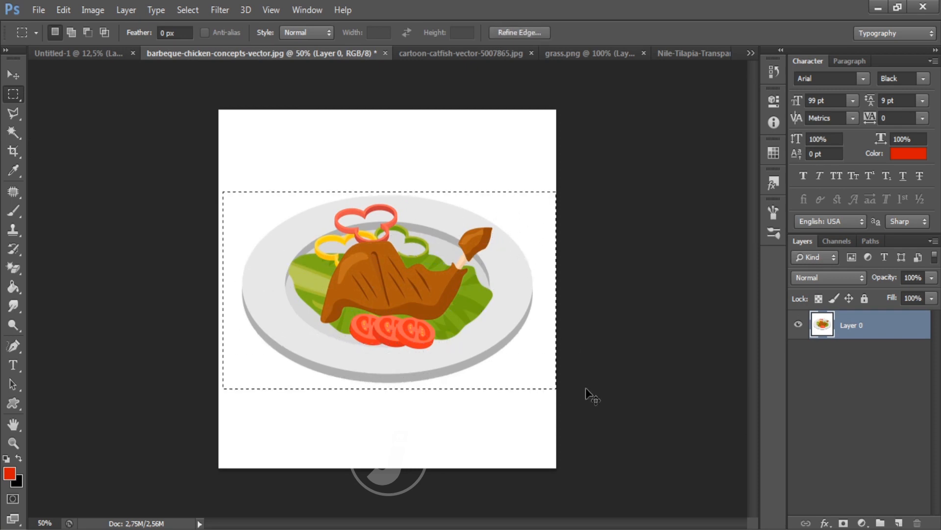
left_click(385, 53)
left_click(474, 214)
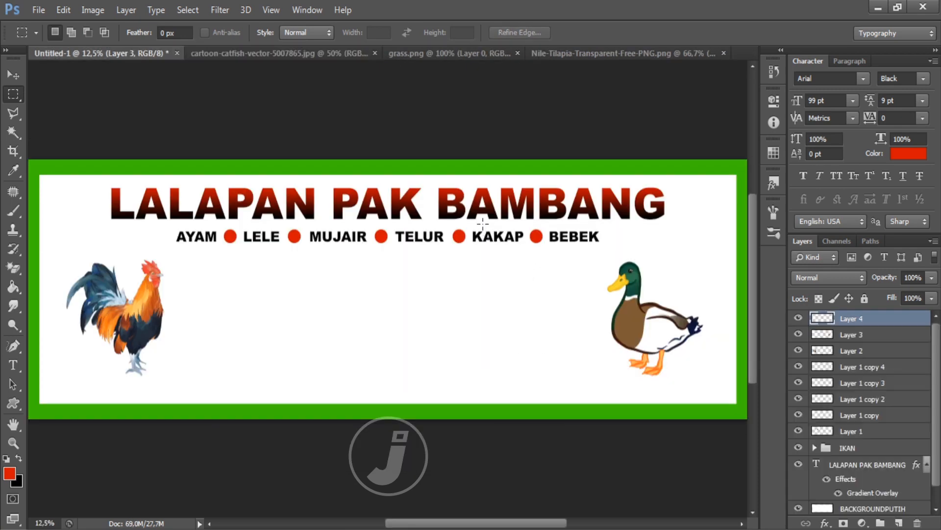
key("ctrl+v")
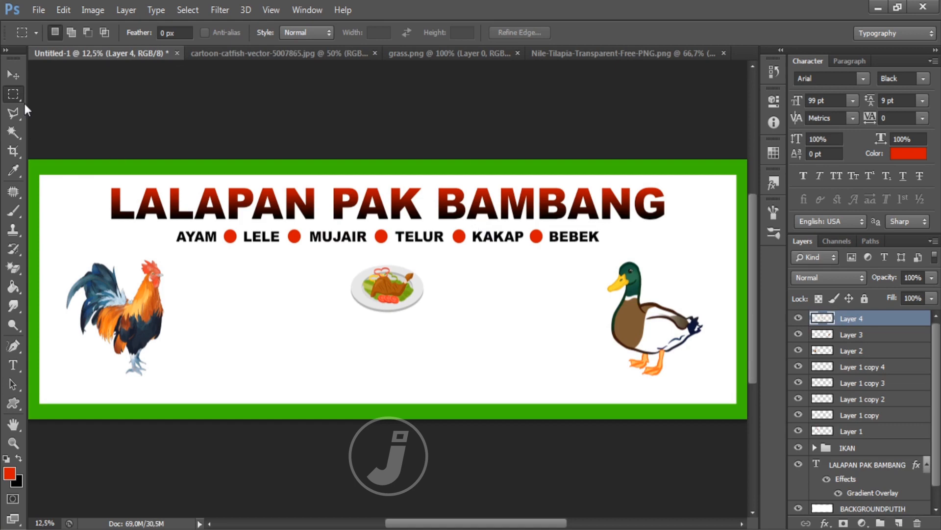
left_click(13, 75)
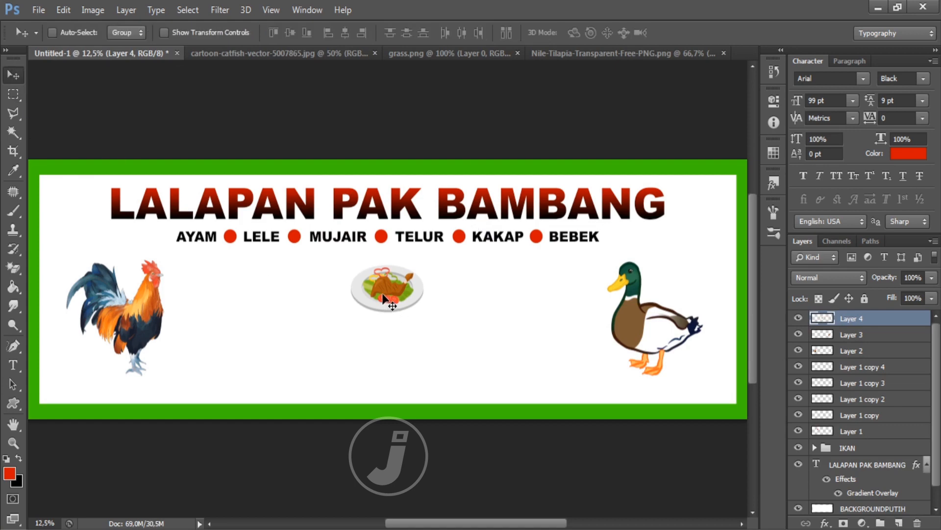
left_click_drag(387, 299, 387, 295)
left_click(304, 54)
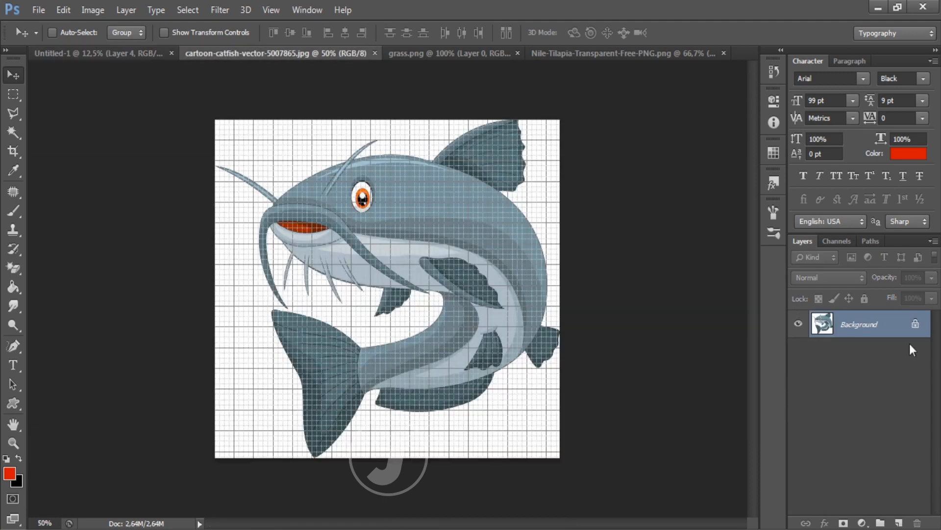
Step: Unlock the catfish image's background as Layer 0 and erase its white areas
double_click(872, 322)
key("Return")
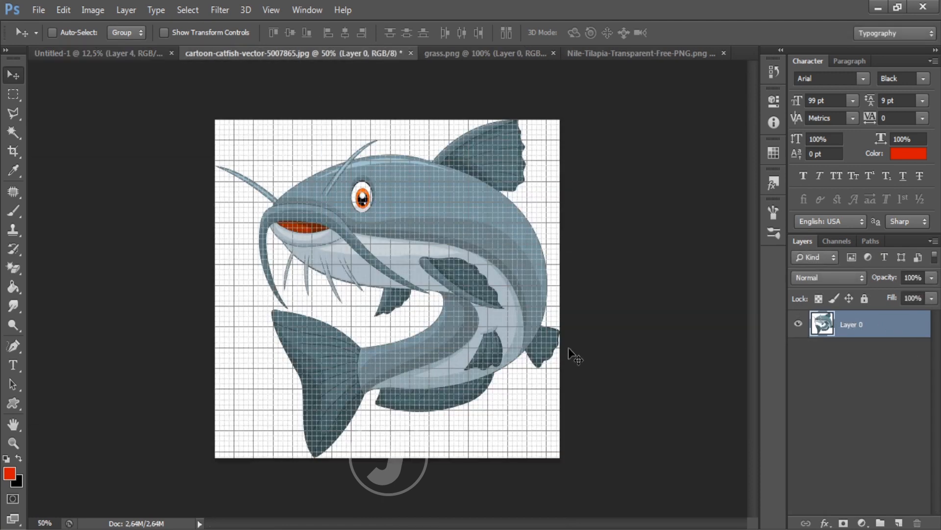
key("ctrl+apostrophe")
left_click(13, 267)
left_click(272, 157)
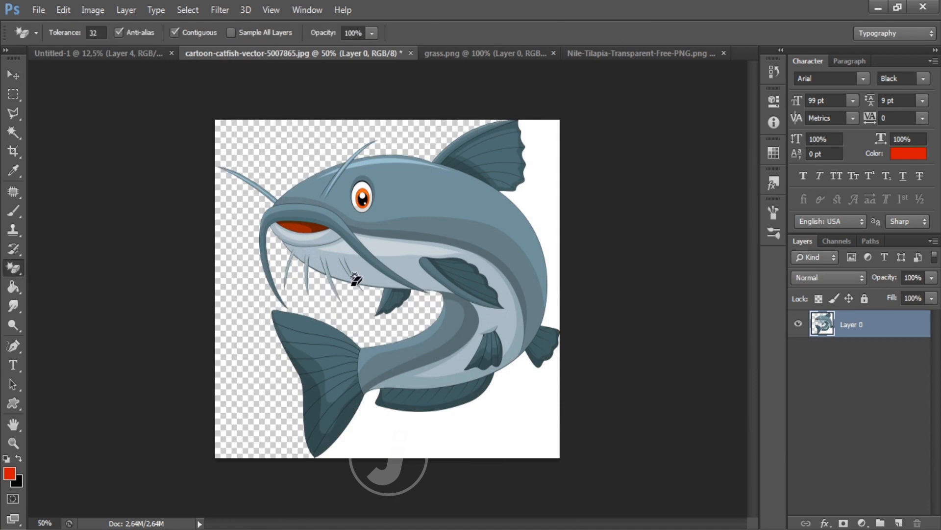
left_click(470, 424)
left_click(542, 196)
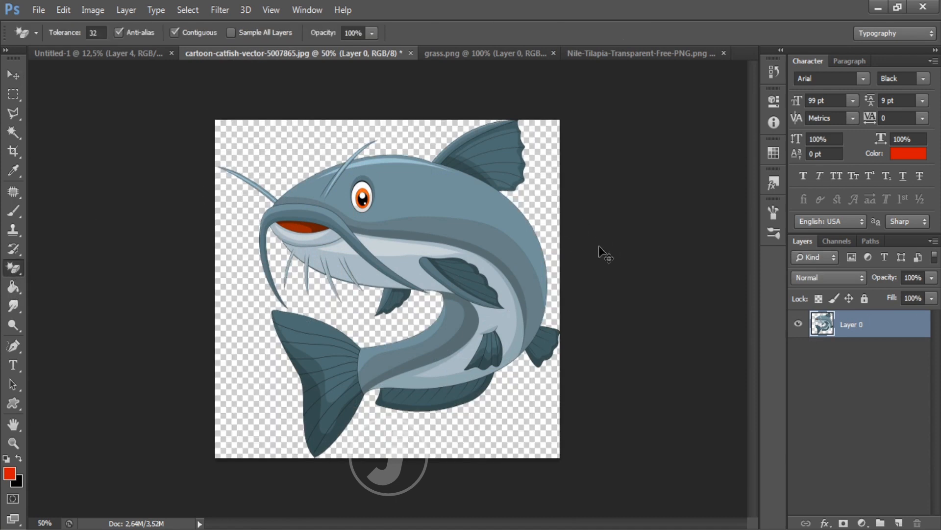
Step: Close the catfish image unsaved, paste it right of the plate and shrink it to about 79%
left_click(411, 52)
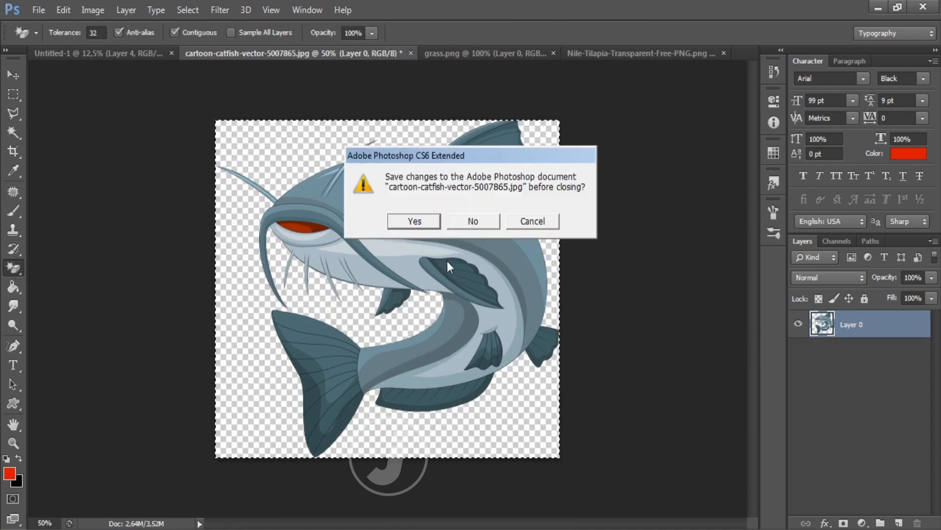
left_click(473, 222)
key("ctrl+v")
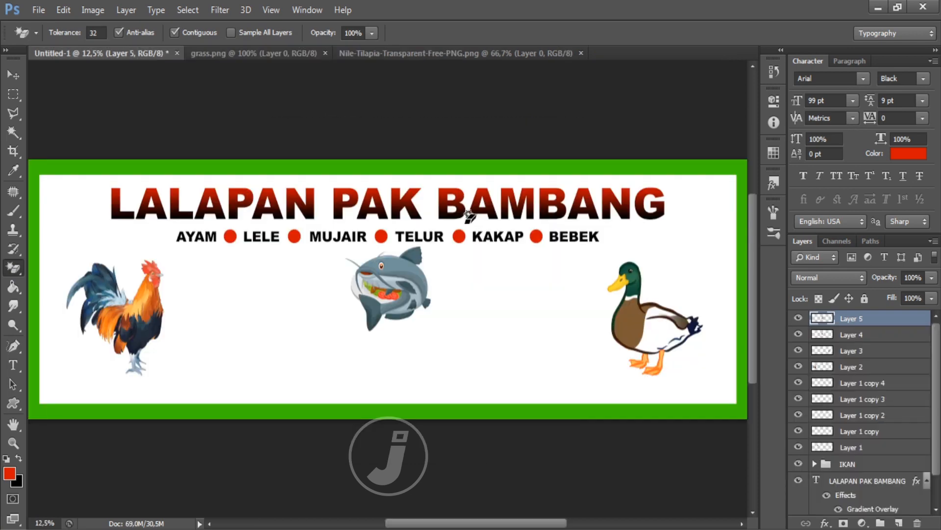
left_click(11, 73)
left_click_drag(398, 284, 520, 292)
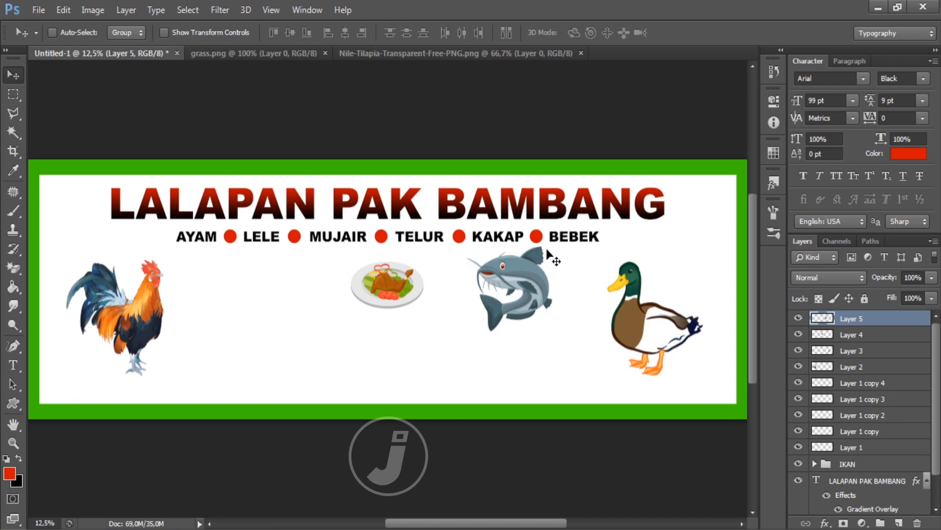
key("ctrl+t")
left_click_drag(554, 244, 527, 284)
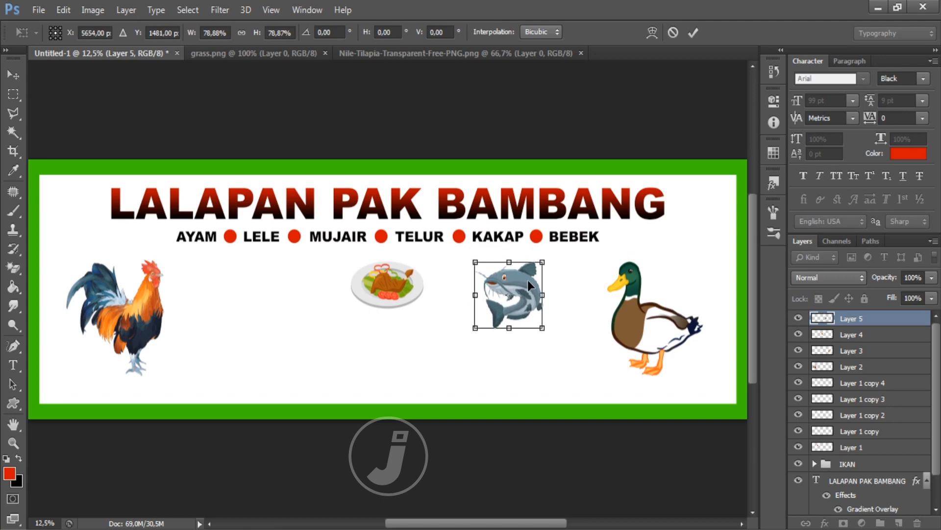
key("Return")
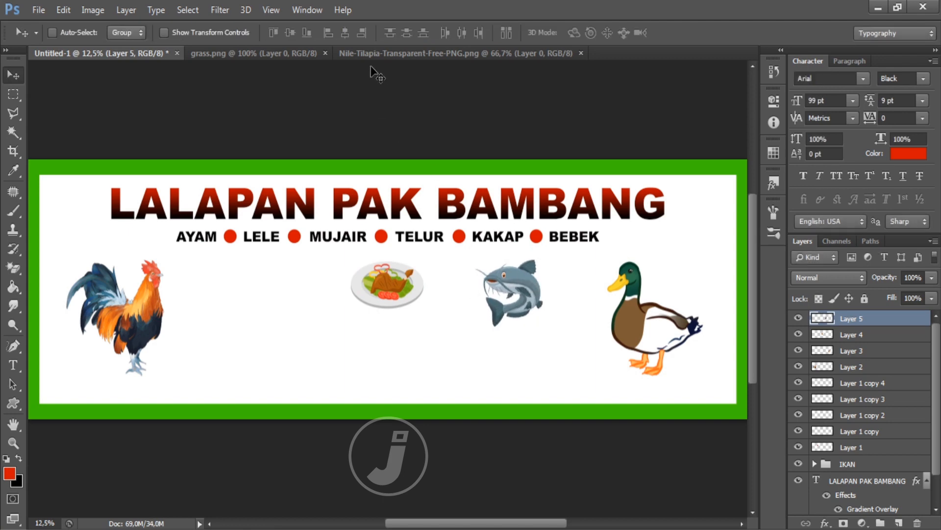
Step: Select the whole Nile tilapia image and close it without saving
left_click(372, 55)
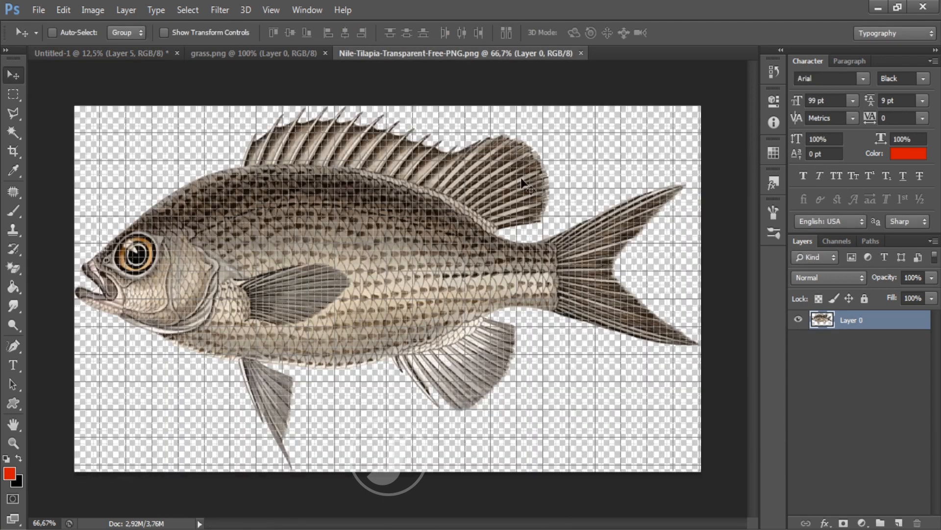
double_click(874, 322)
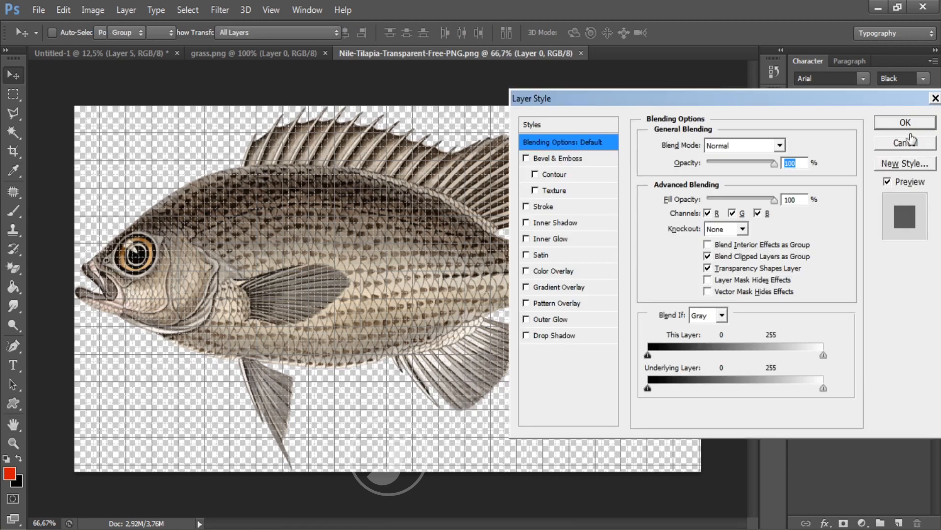
left_click(910, 146)
key("ctrl+a")
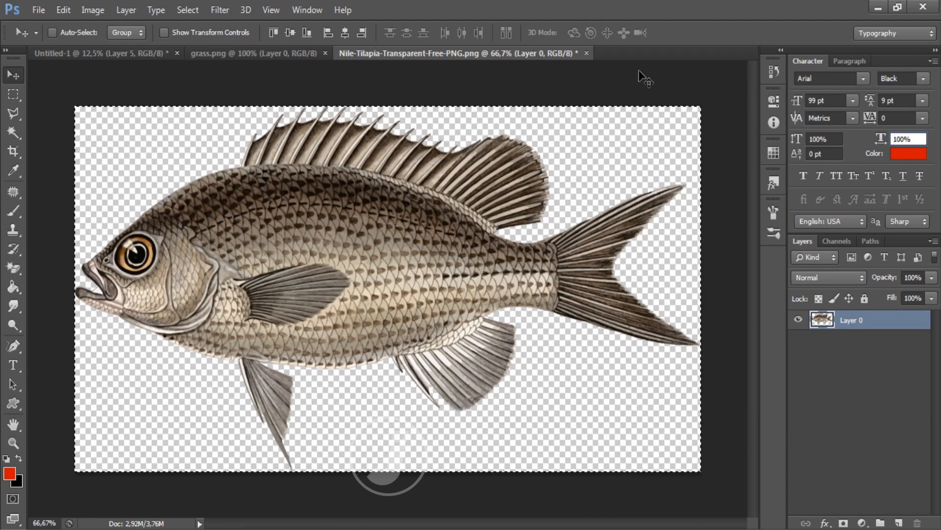
left_click(586, 53)
left_click(473, 214)
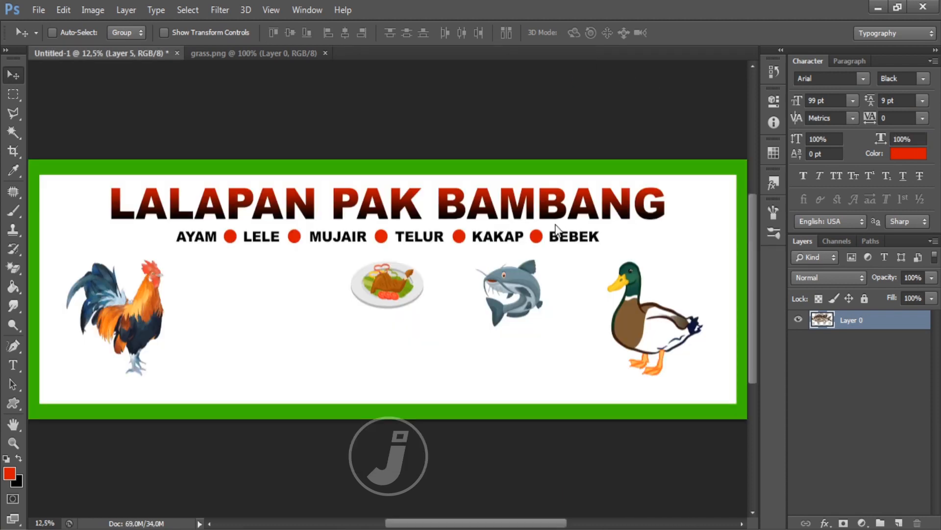
Step: Flip the pasted tilapia horizontally, move it between rooster and plate, and rotate it -6.32°
left_click(63, 10)
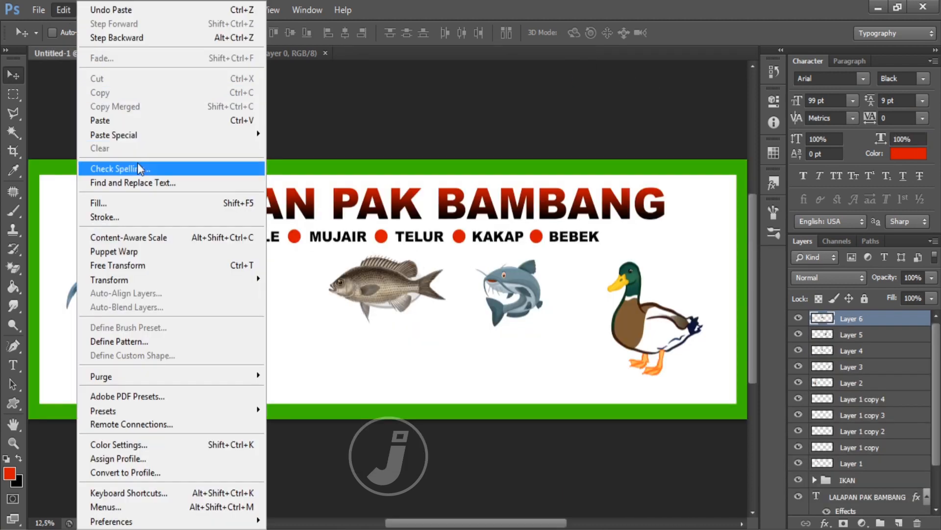
mouse_move(206, 279)
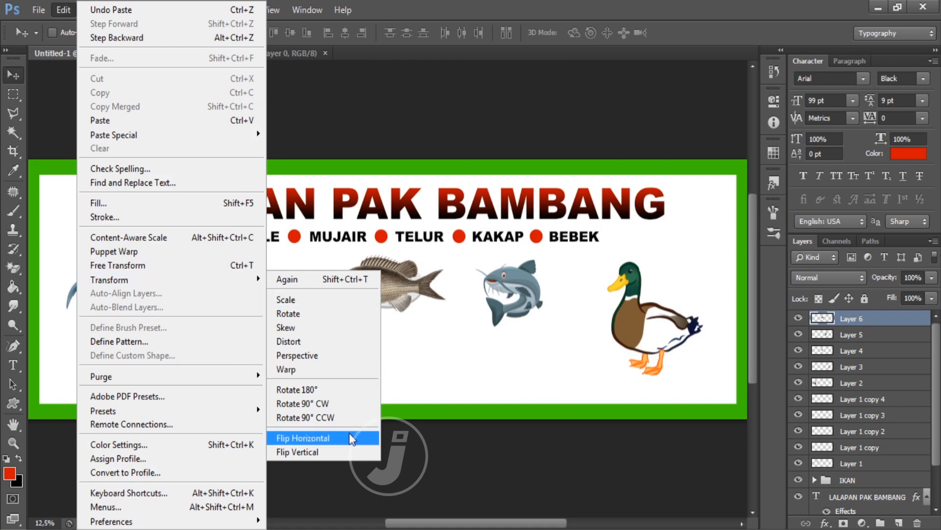
left_click(351, 438)
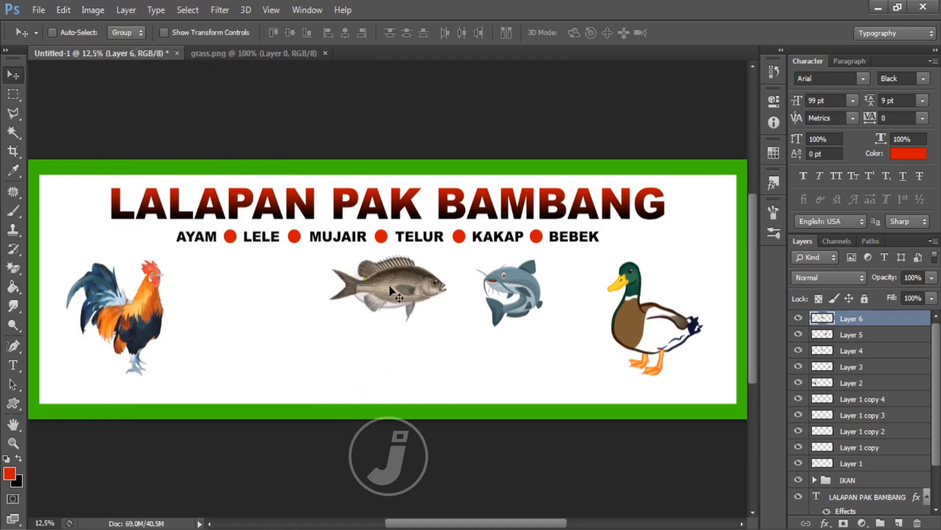
left_click_drag(390, 285, 259, 289)
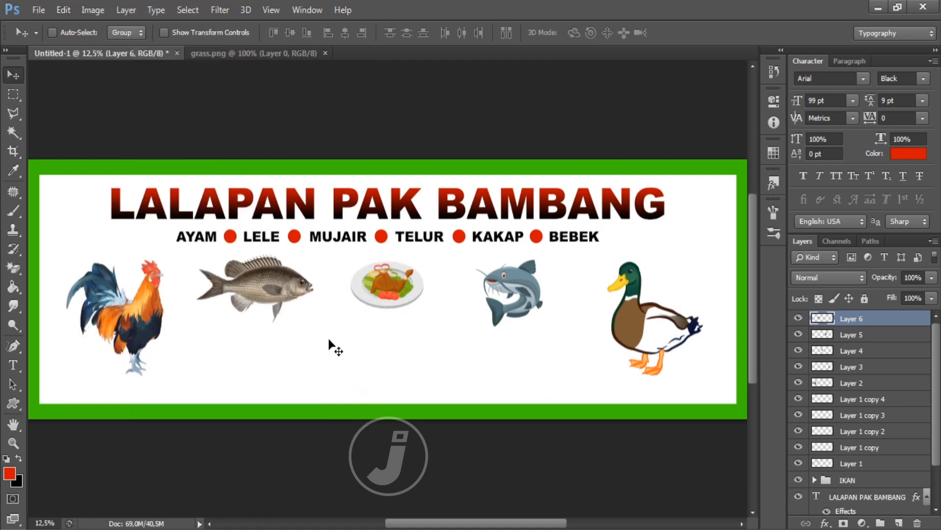
key("ctrl+t")
left_click_drag(340, 346, 283, 295)
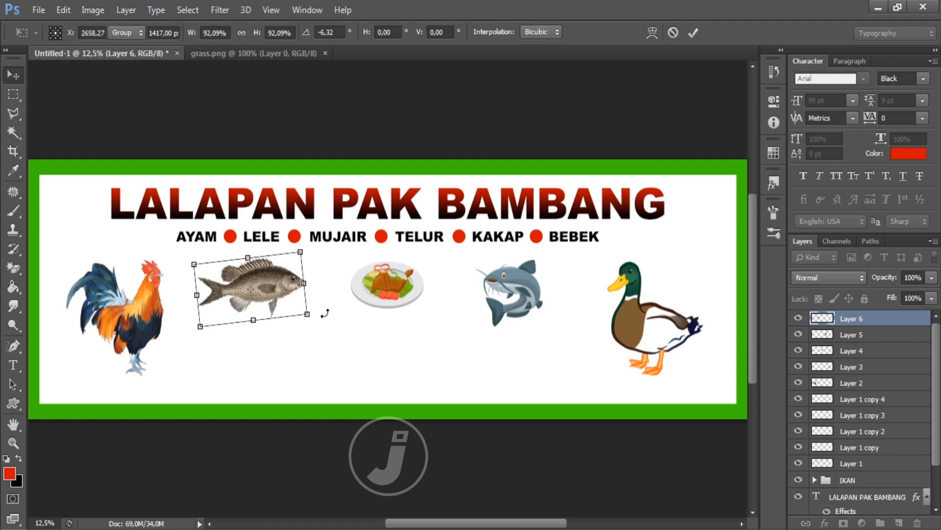
key("Return")
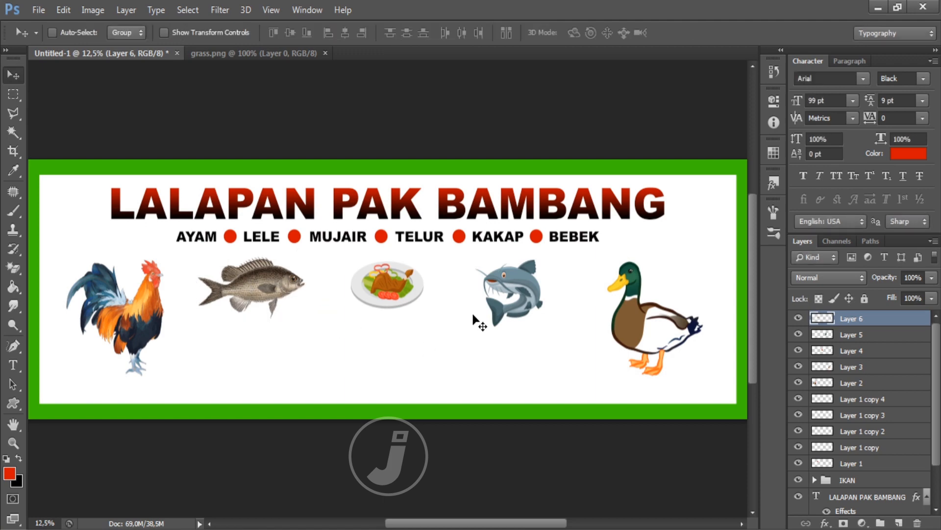
Step: Type a black 'TERIMA PESANAN : ' line followed by the phone number below the tilapia image
left_click(12, 369)
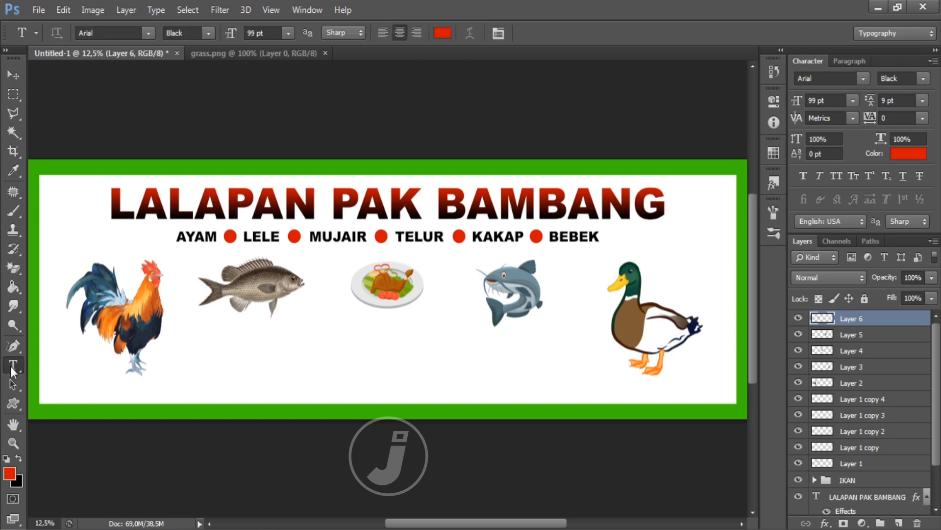
left_click(275, 350)
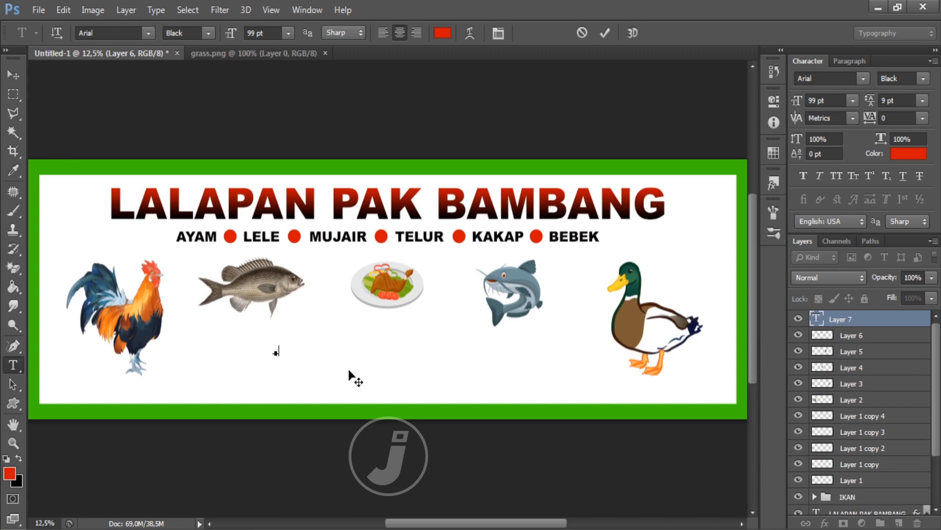
type("TERIMA PESANAN")
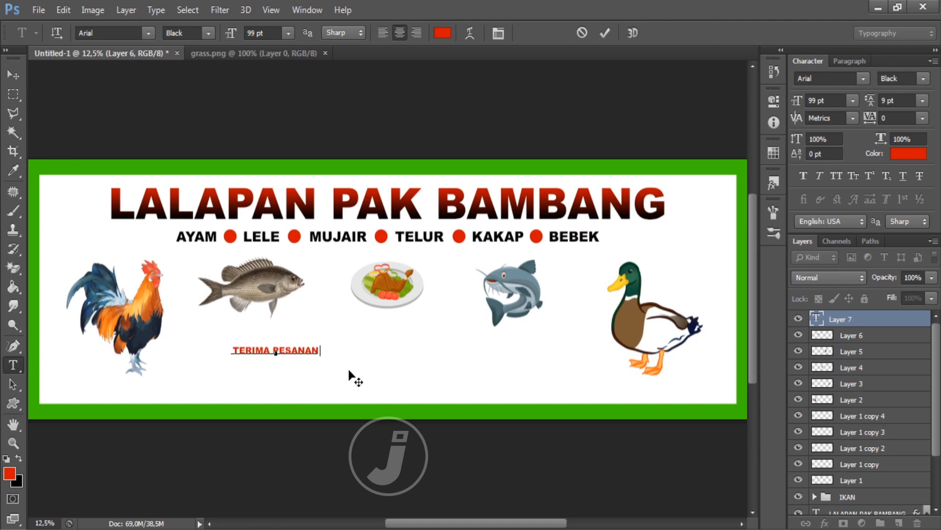
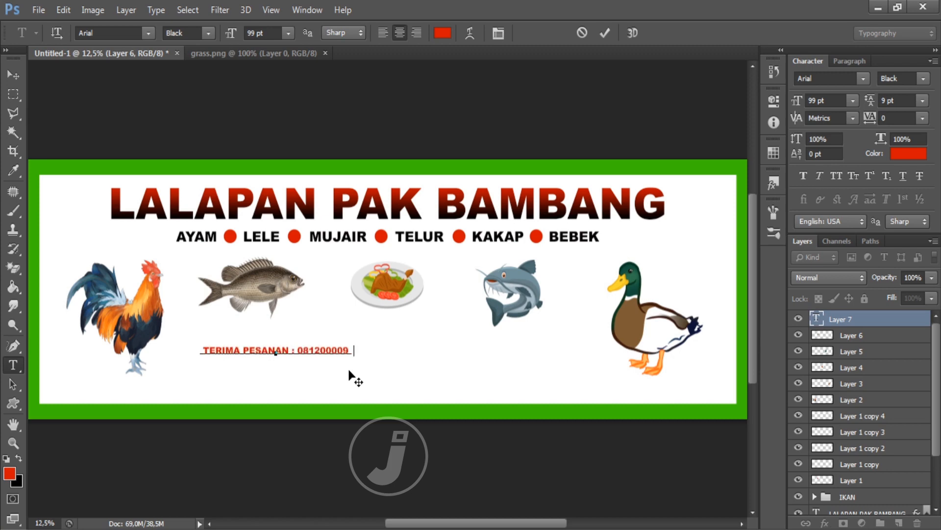
key("ctrl+a")
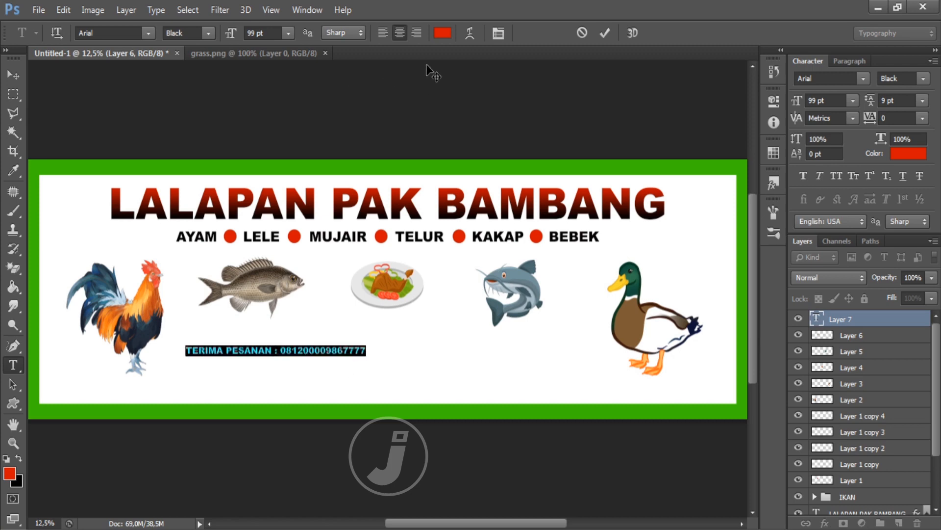
left_click(443, 33)
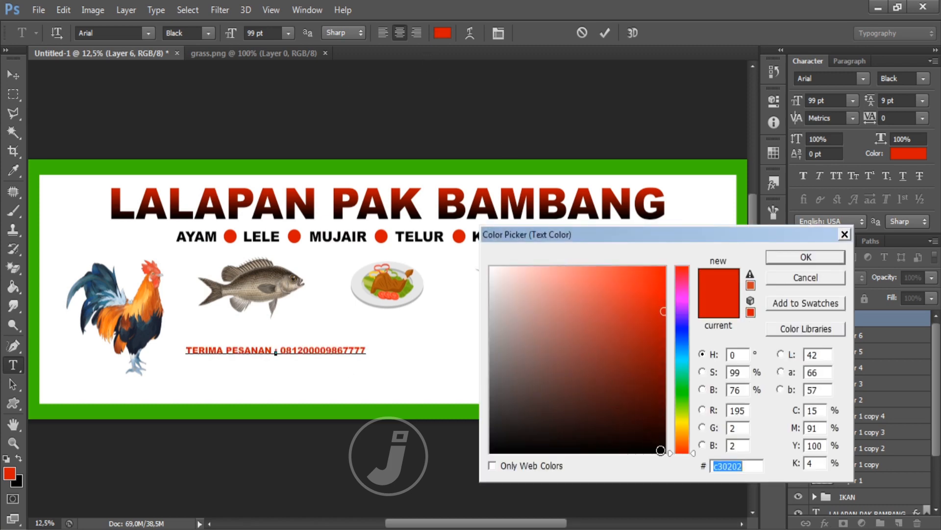
left_click(660, 452)
left_click(780, 257)
left_click(13, 74)
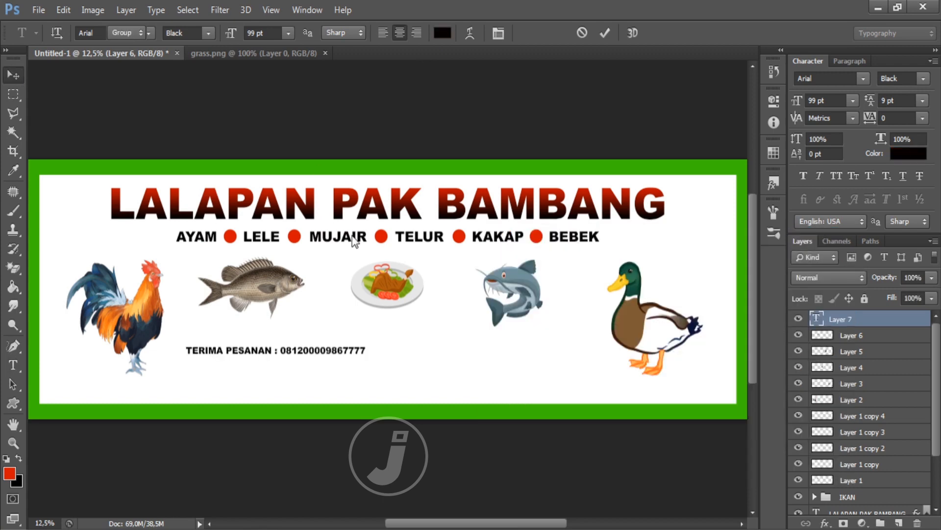
Step: Enlarge the phone-number line with a free transform and lower it slightly
key("ctrl+t")
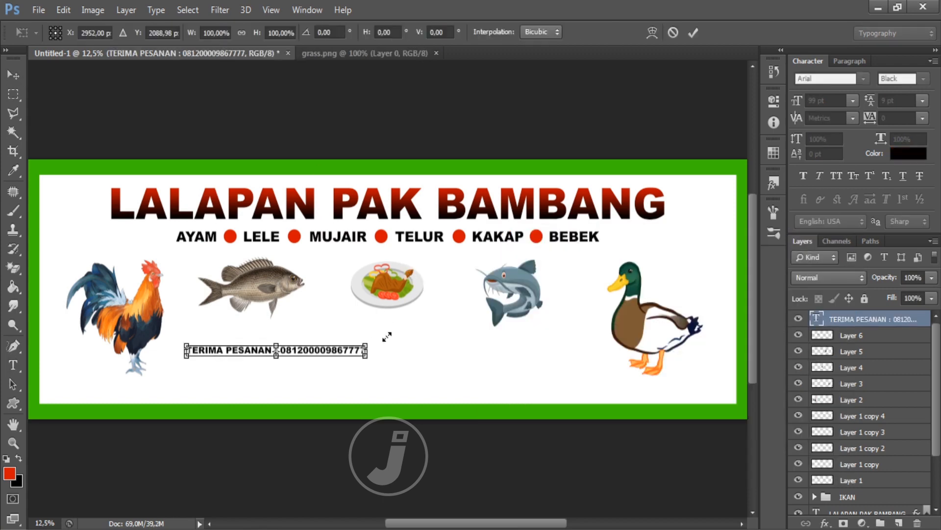
left_click_drag(387, 336, 480, 373)
key("Return")
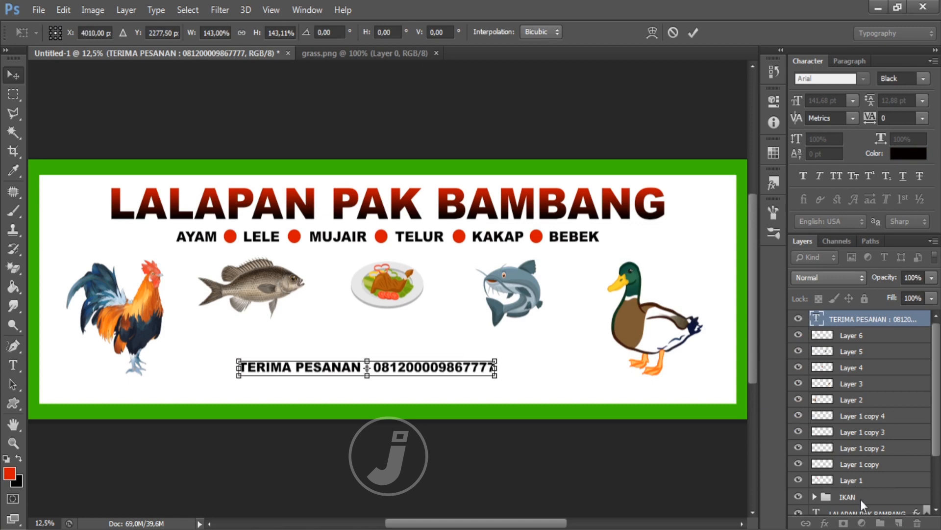
Step: Centre the phone-number line vertically and horizontally against the Background layer
scroll(861, 499, "down", 3)
left_click(859, 509, "ctrl")
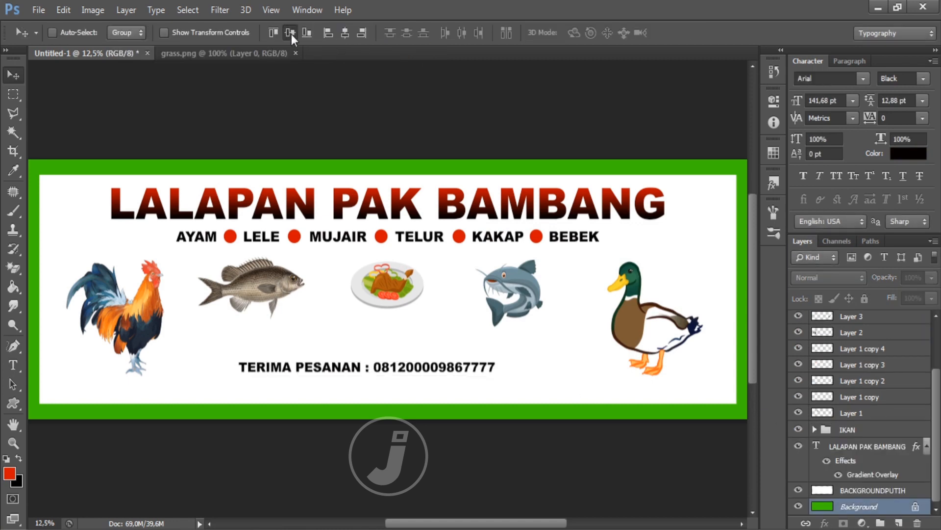
left_click(290, 33)
left_click(345, 32)
Step: Dismiss the locked-layers error and move the phone-number line below the food images
scroll(871, 343, "up", 3)
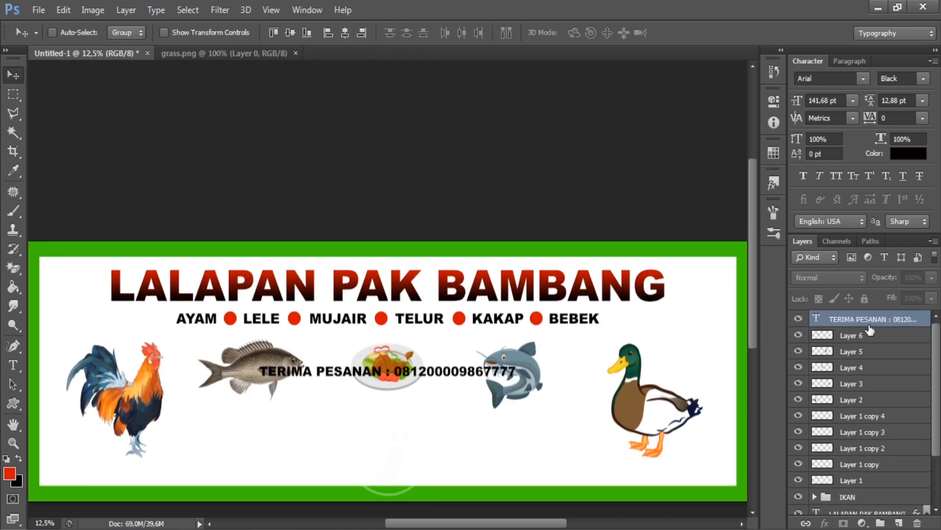
left_click(441, 452)
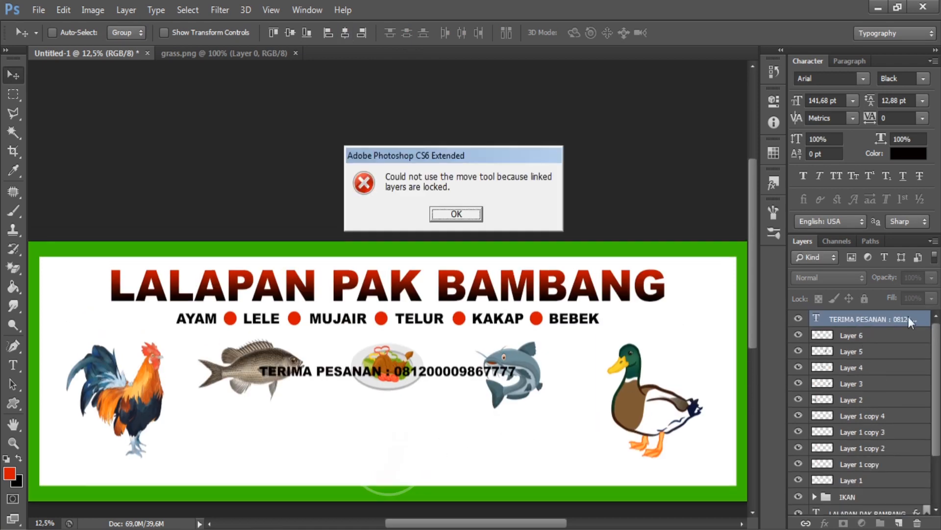
key("Return")
scroll(546, 241, "down", 2)
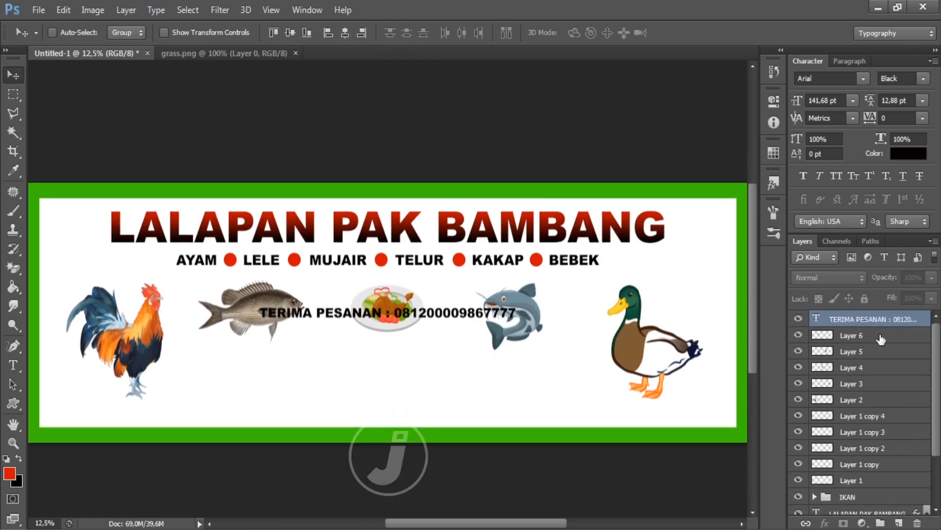
left_click(871, 319)
left_click_drag(436, 319, 455, 377)
Step: Retype the upper line as 'DENGAN SAMBAL ISTIMEWA' in dark red #7a0101
key("t")
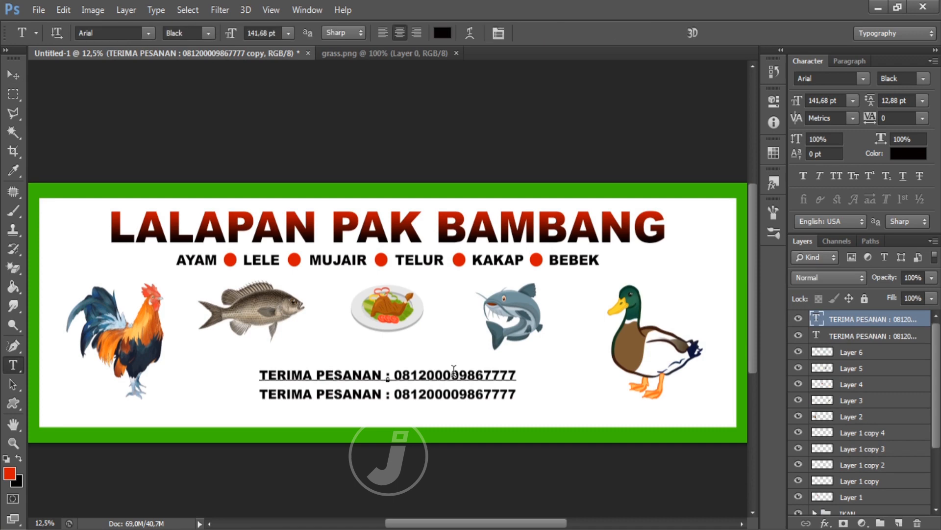
left_click(454, 376)
key("ctrl+a")
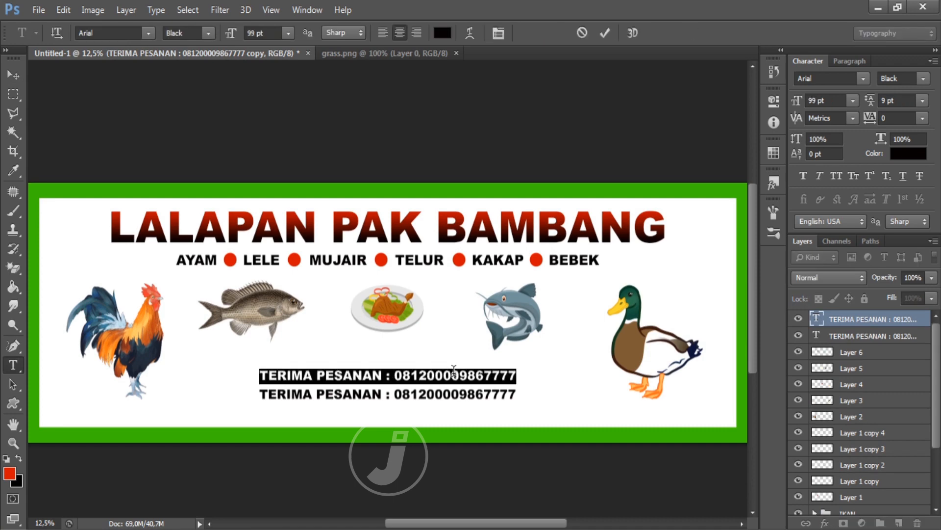
type("DENGAN SAMBA")
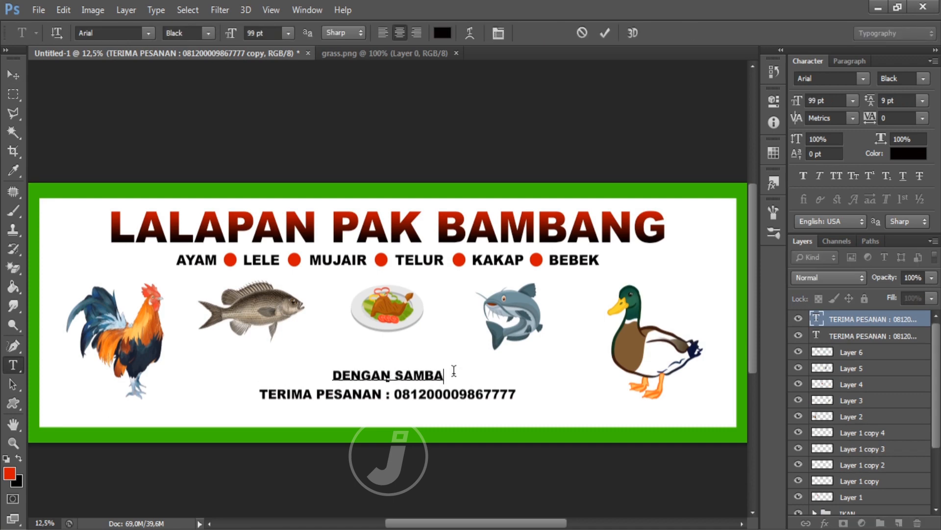
type("L ISTIMEW")
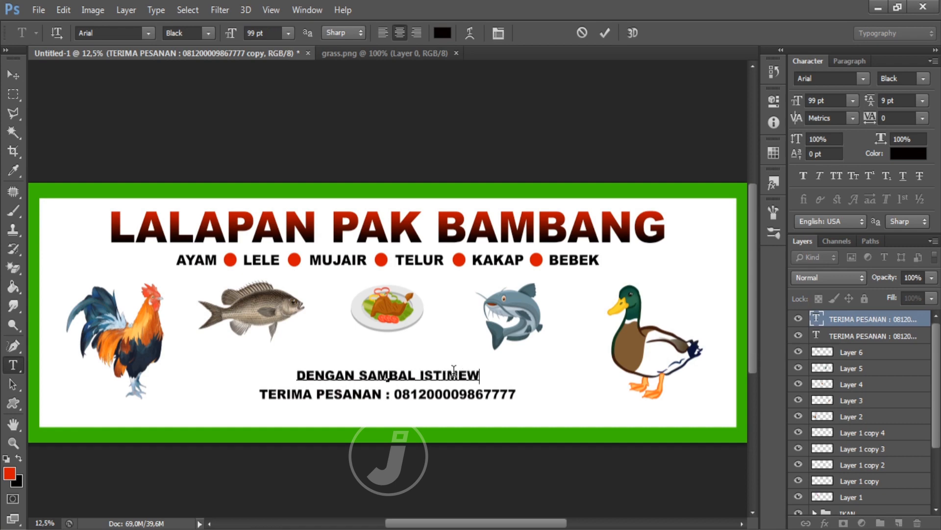
type("A")
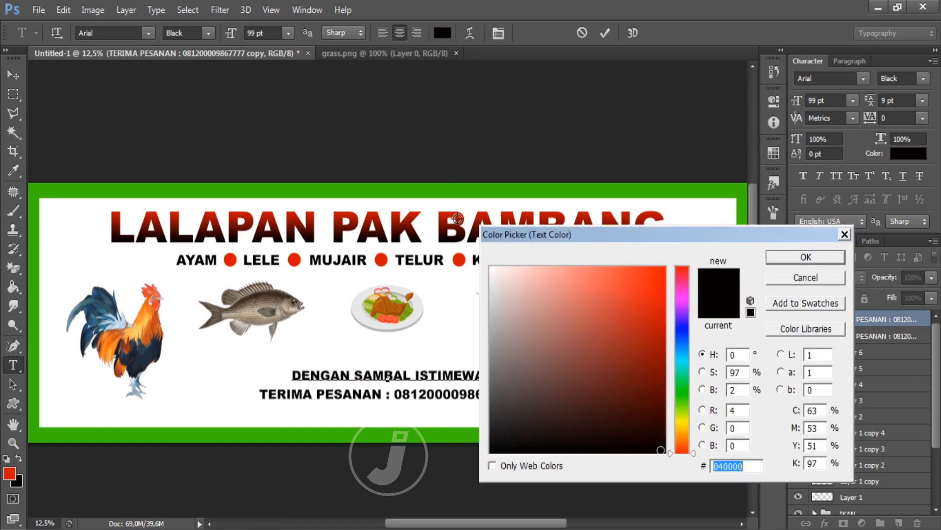
type("910000")
left_click(664, 364)
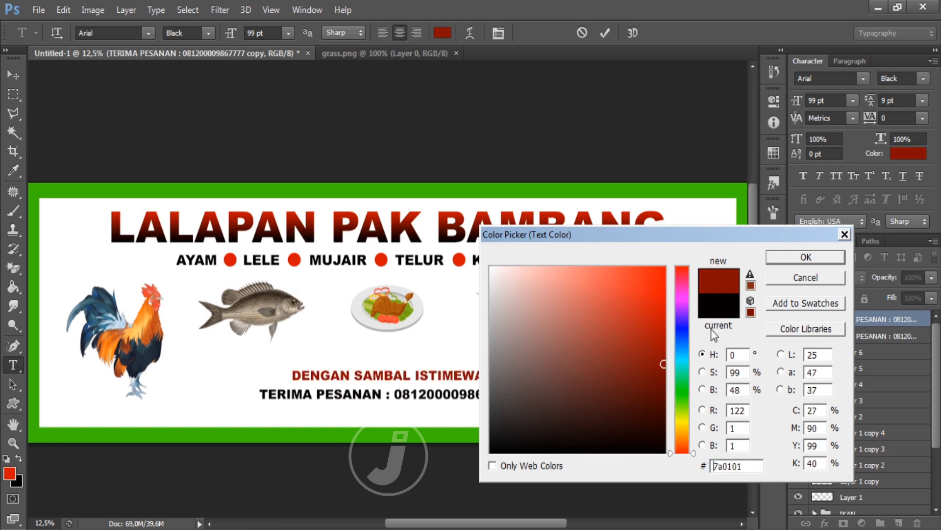
left_click(804, 257)
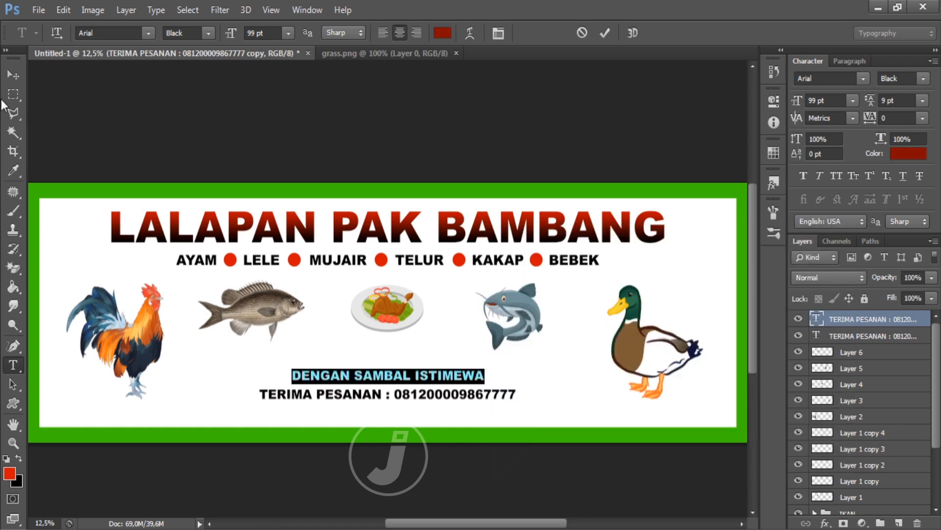
left_click(13, 74)
Step: Scale the tagline to about 170% and Alt-drag a copy below the phone number
key("ctrl+t")
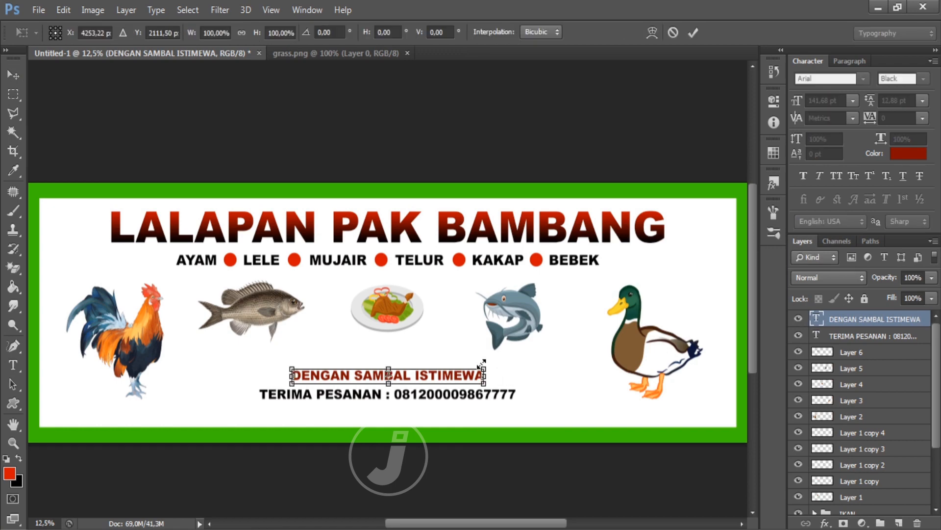
left_click_drag(506, 359, 549, 349)
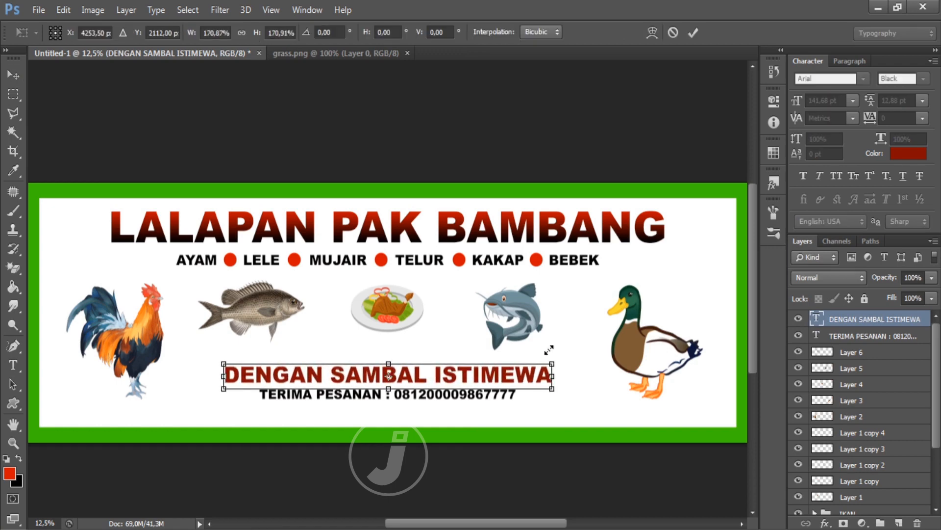
key("Return")
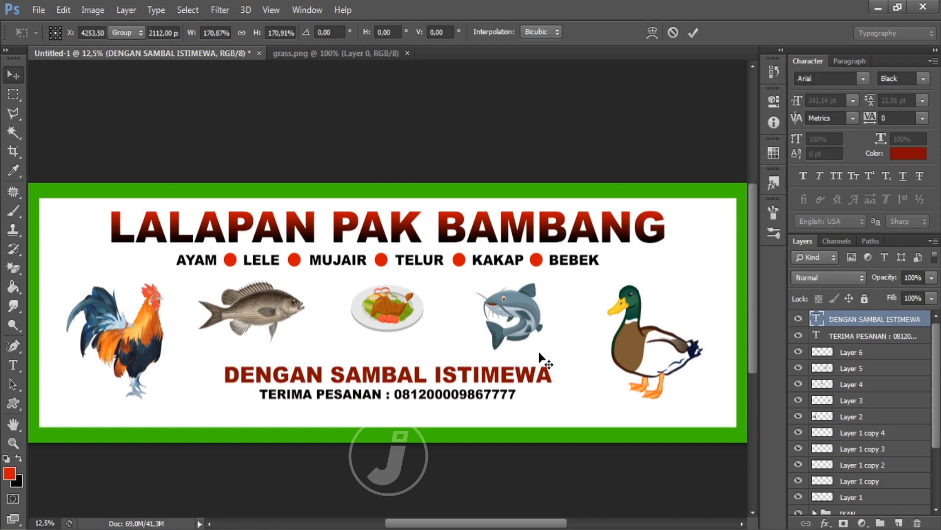
left_click_drag(492, 375, 452, 420, "alt")
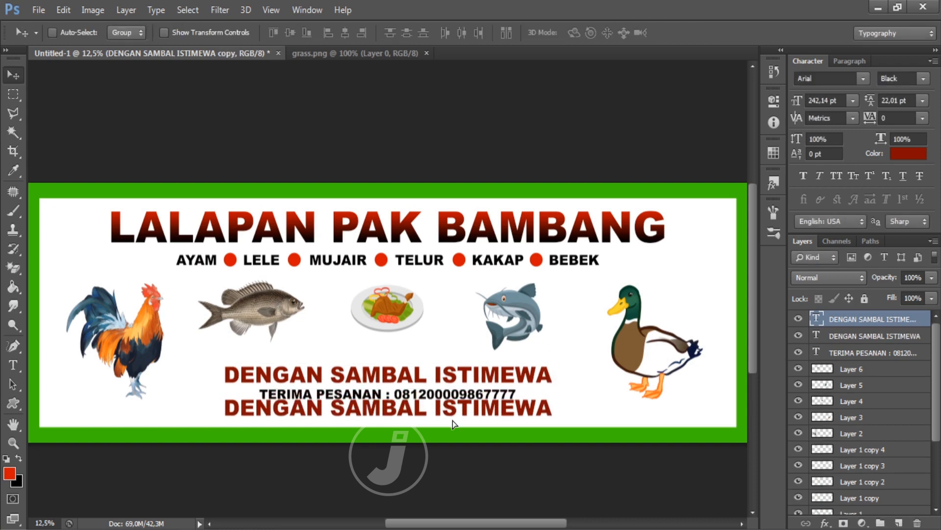
Step: Replace the copy's text with 'Rasa bintang lima, Harga kaki lima' in Brush Script Std
key("t")
left_click(456, 414)
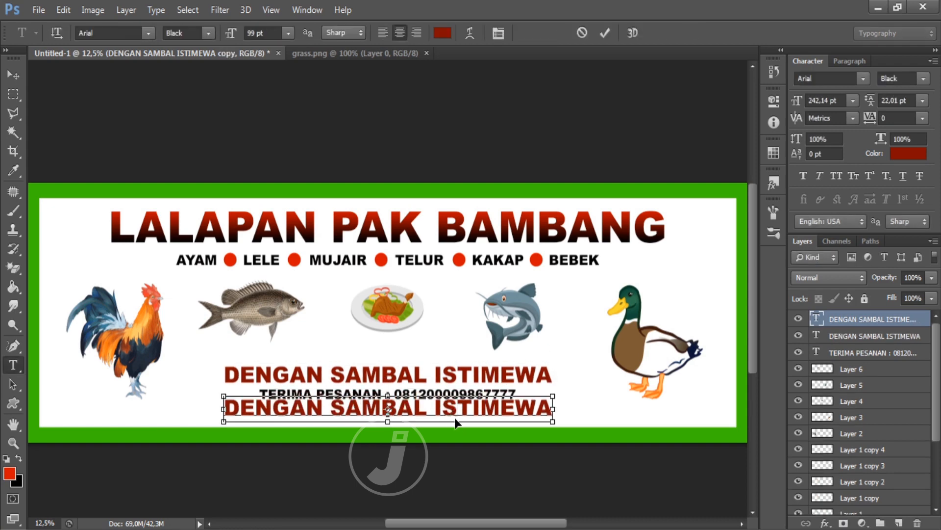
key("ctrl+a")
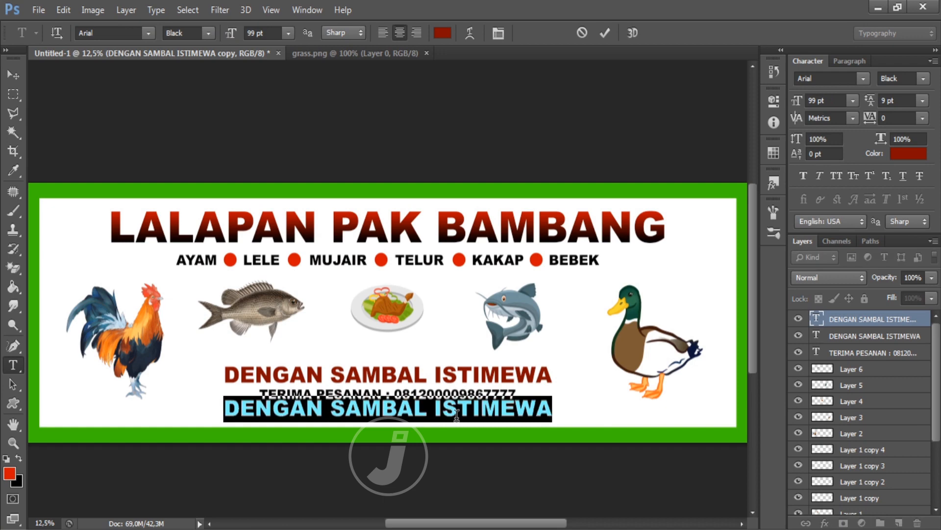
key("BackSpace")
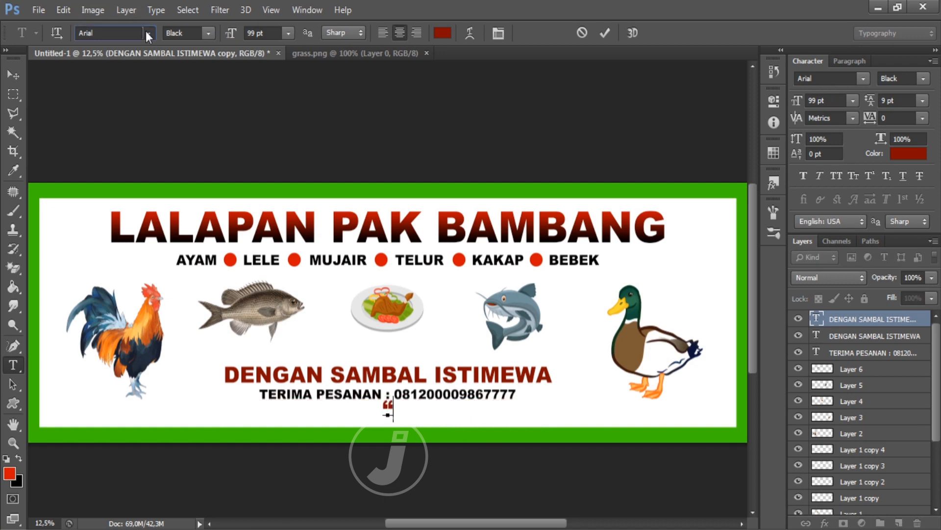
left_click(147, 33)
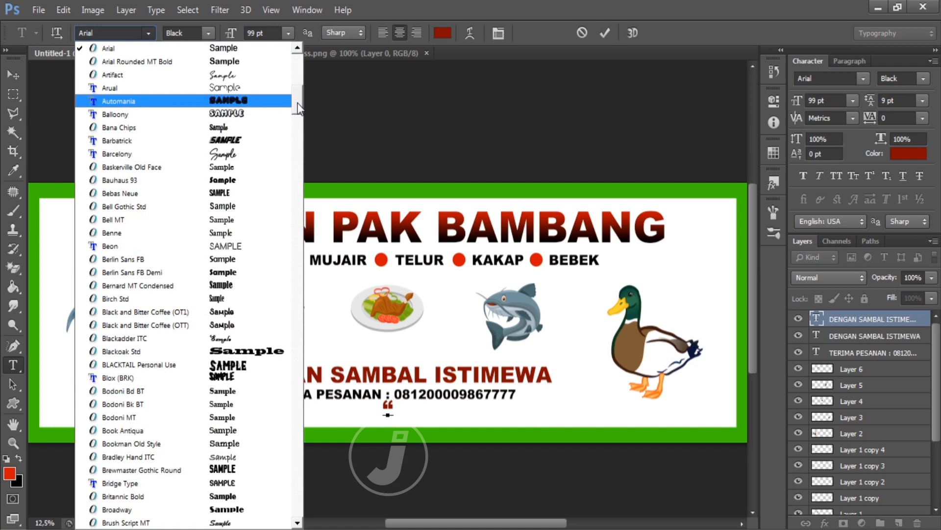
left_click_drag(298, 104, 298, 133)
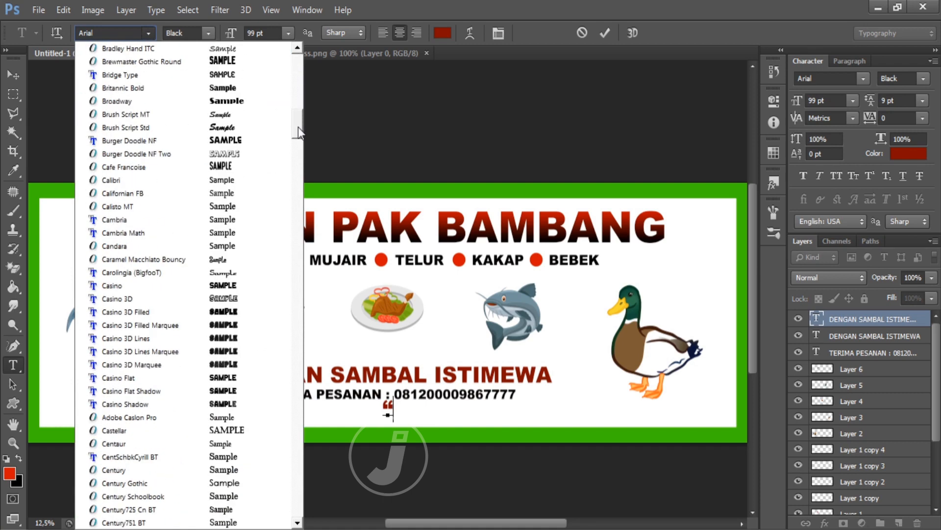
left_click(255, 127)
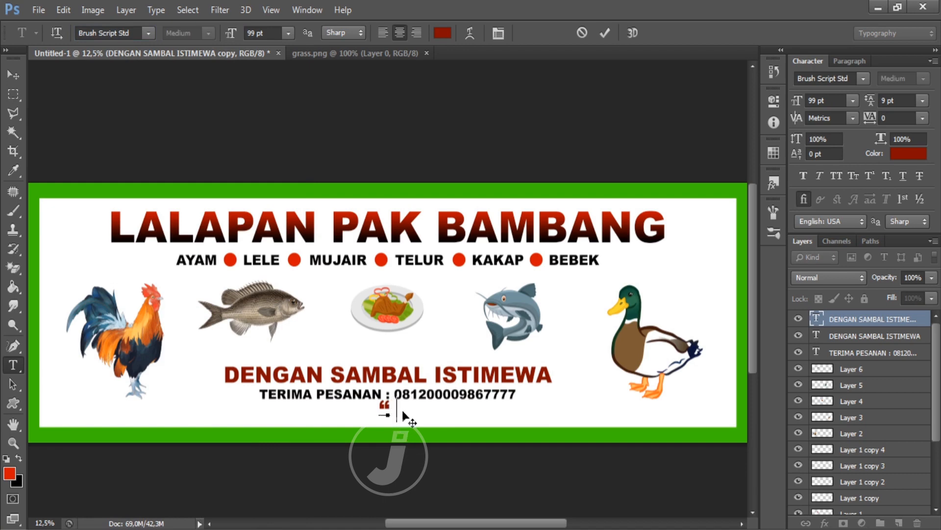
type("Rasa bi")
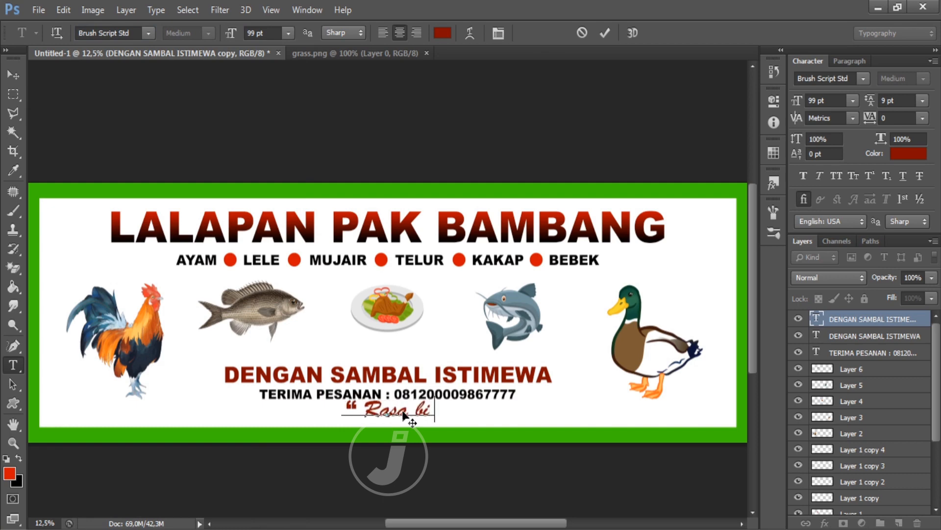
type("ntang lima")
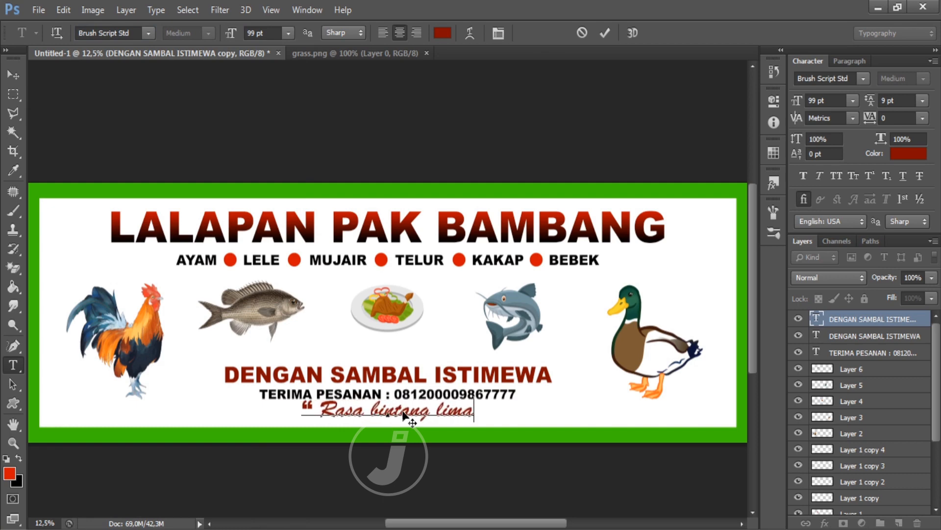
type(", Harg")
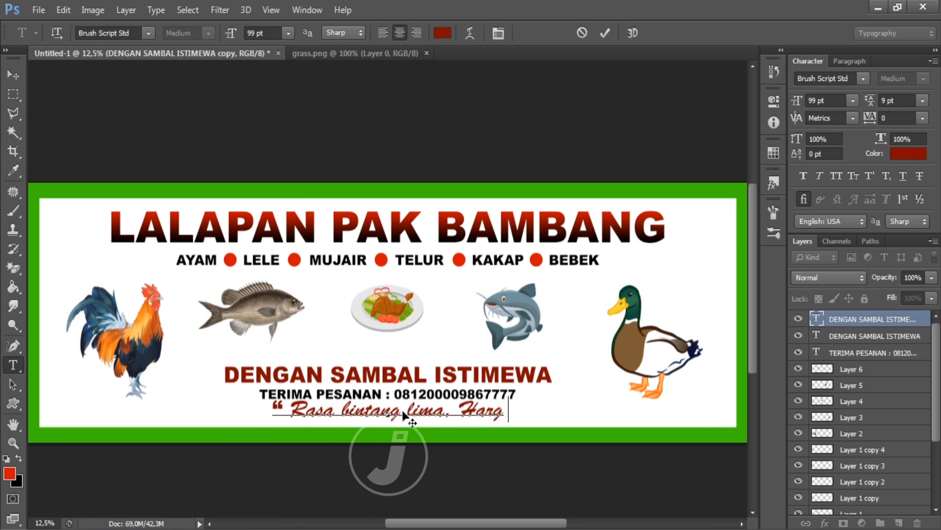
type("a kaki lima\"")
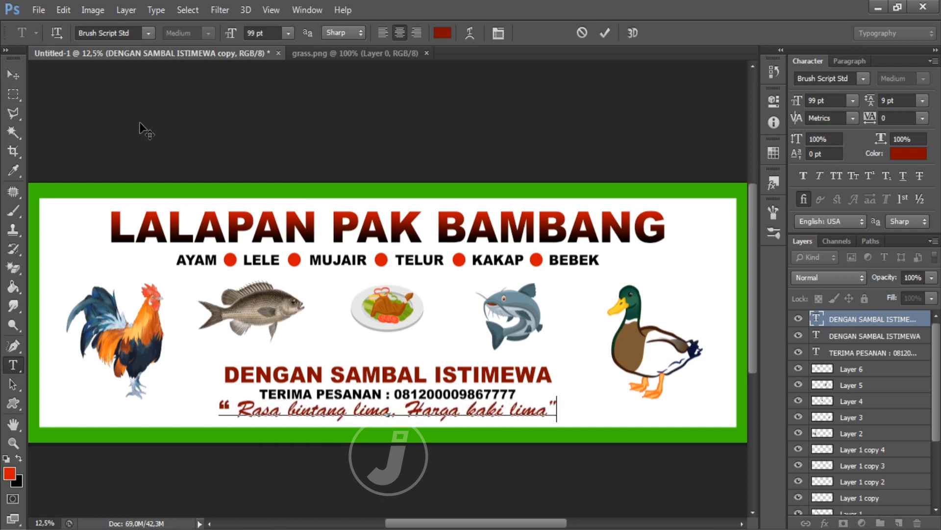
Step: Colour the whole slogan black
key("ctrl+a")
left_click(443, 33)
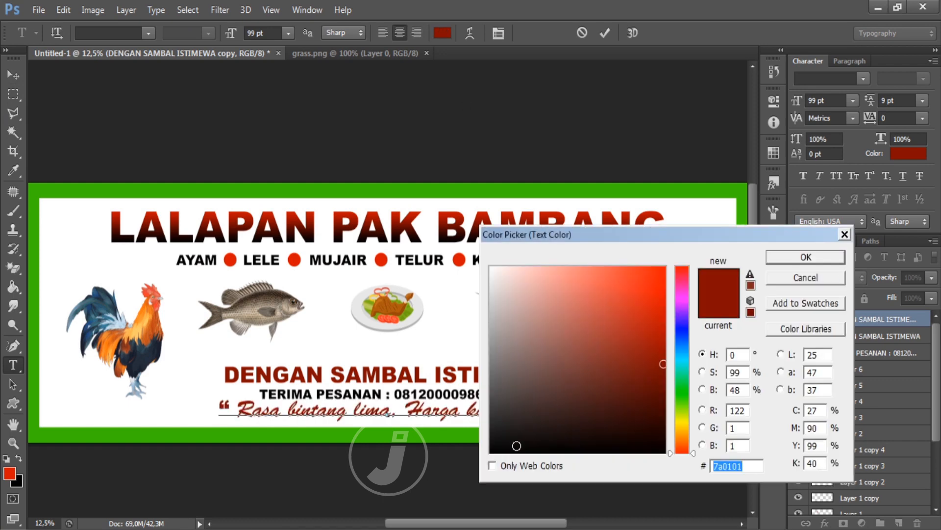
left_click(513, 450)
left_click(806, 258)
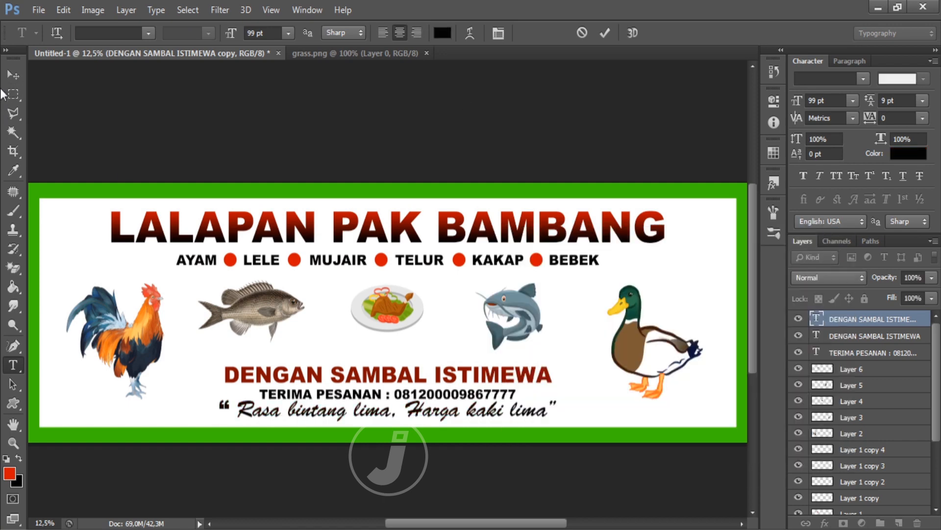
left_click(14, 74)
Step: Shrink the slogan to about 78% and nudge it slightly down
key("ctrl+t")
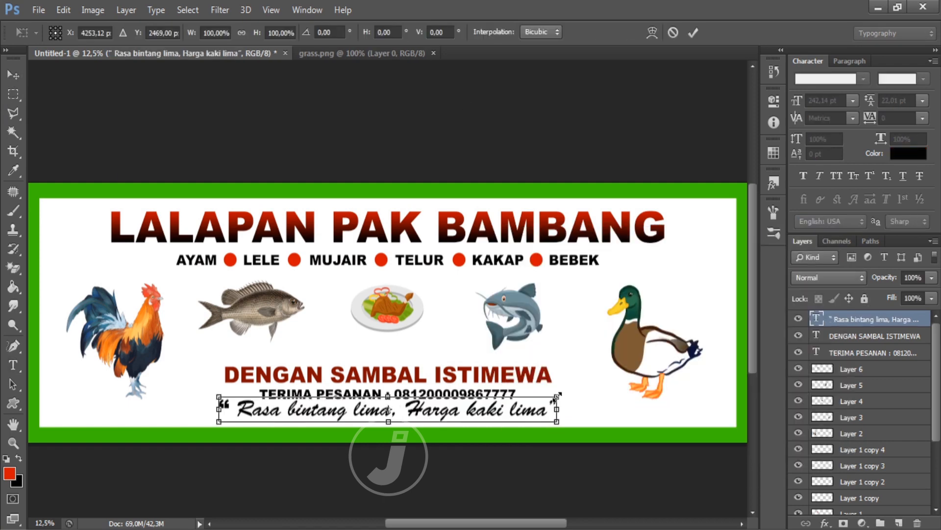
left_click_drag(568, 408, 522, 407)
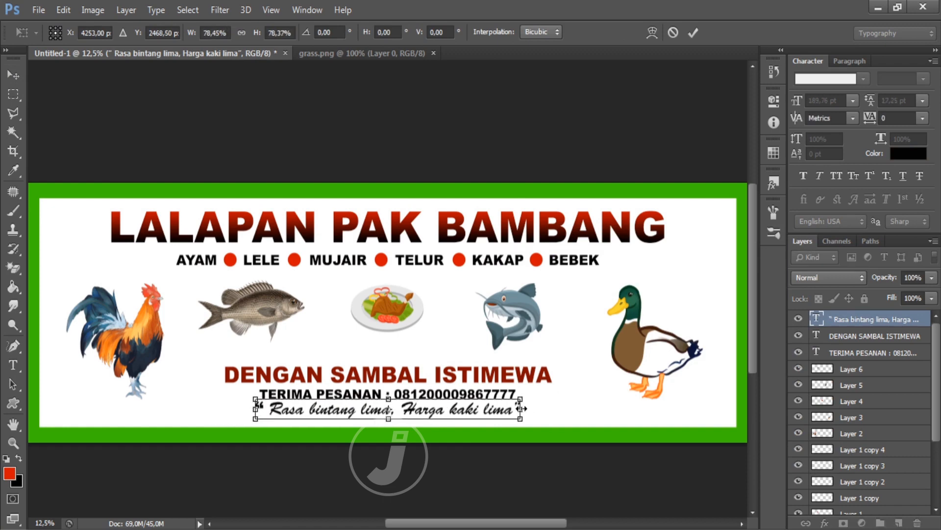
key("Return")
key("shift+Down")
key("shift+Down")
key("shift+Down")
key("shift+Down")
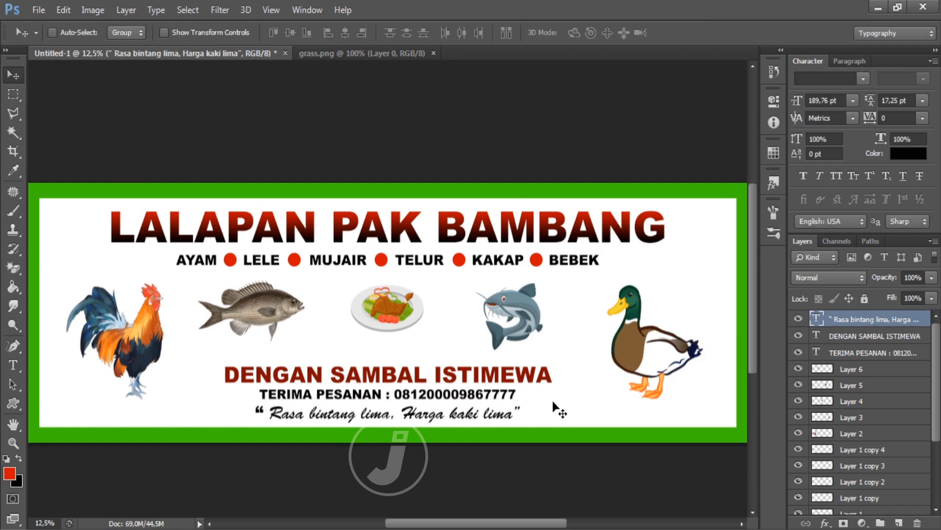